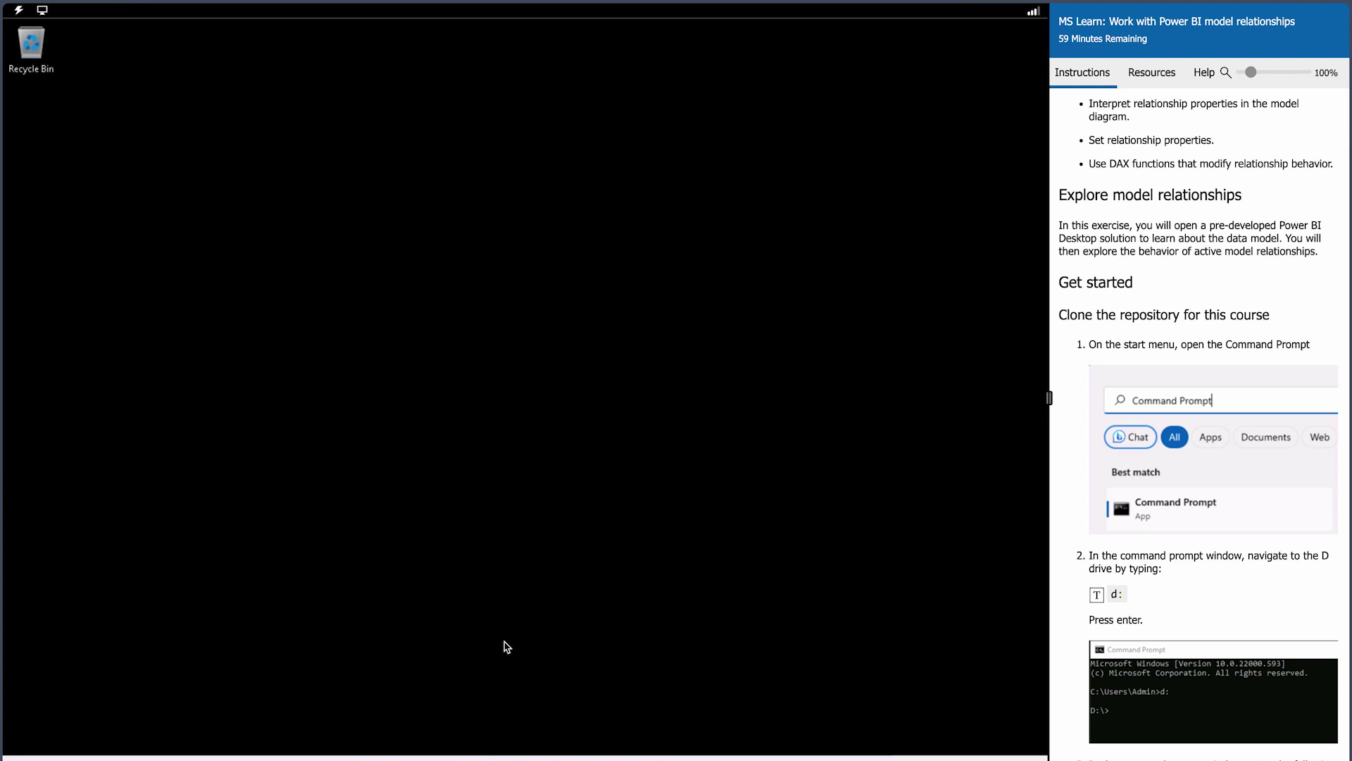
# Open Command Prompt from Start search and switch the prompt to the D: drive.
pyautogui.press('super')
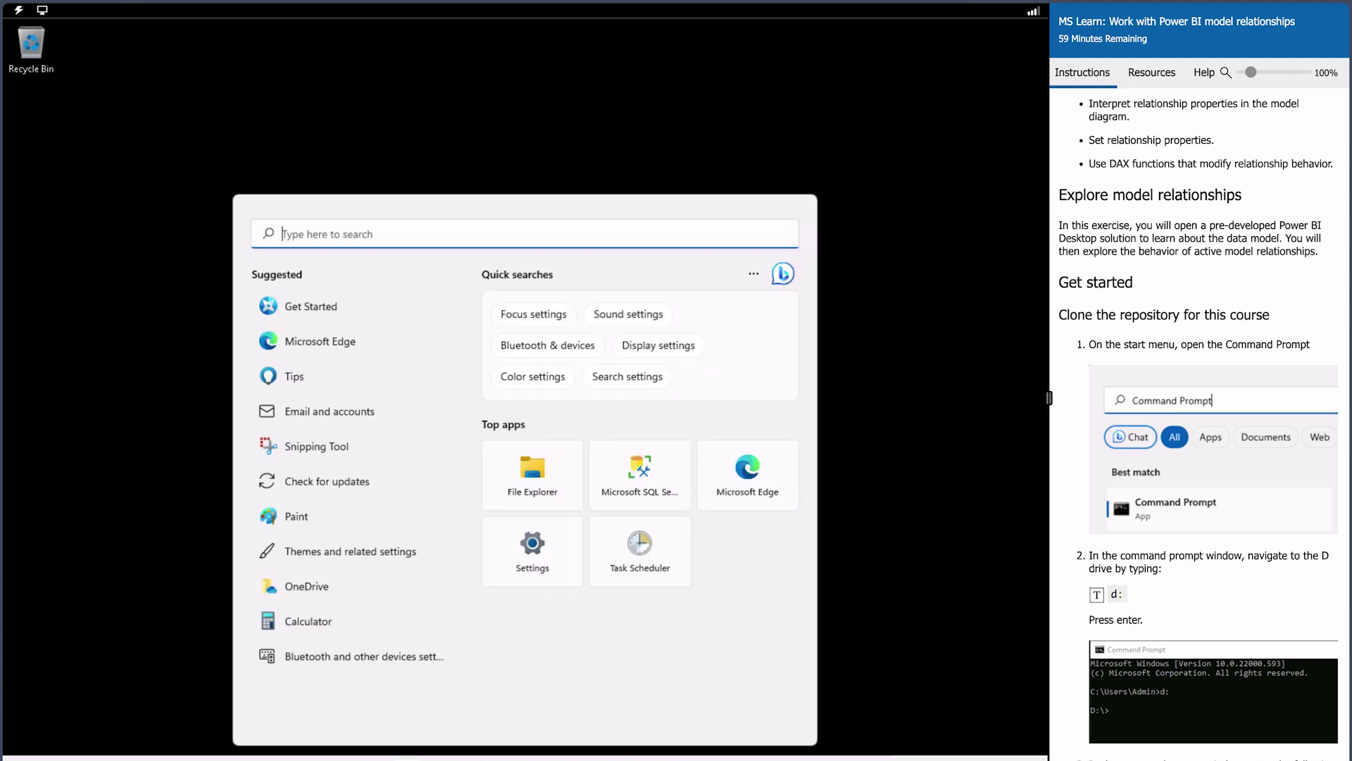
pyautogui.write('coo')
pyautogui.press('BackSpace')
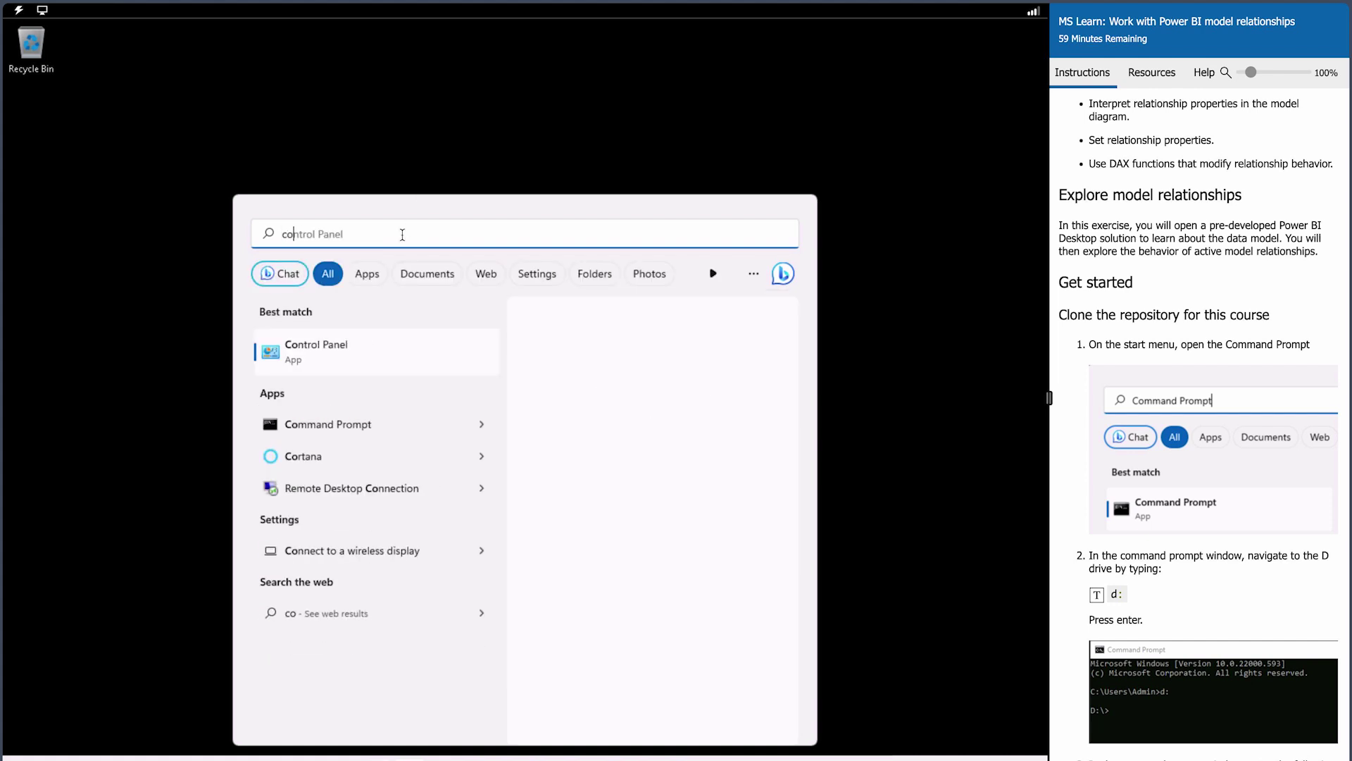
pyautogui.click(357, 422)
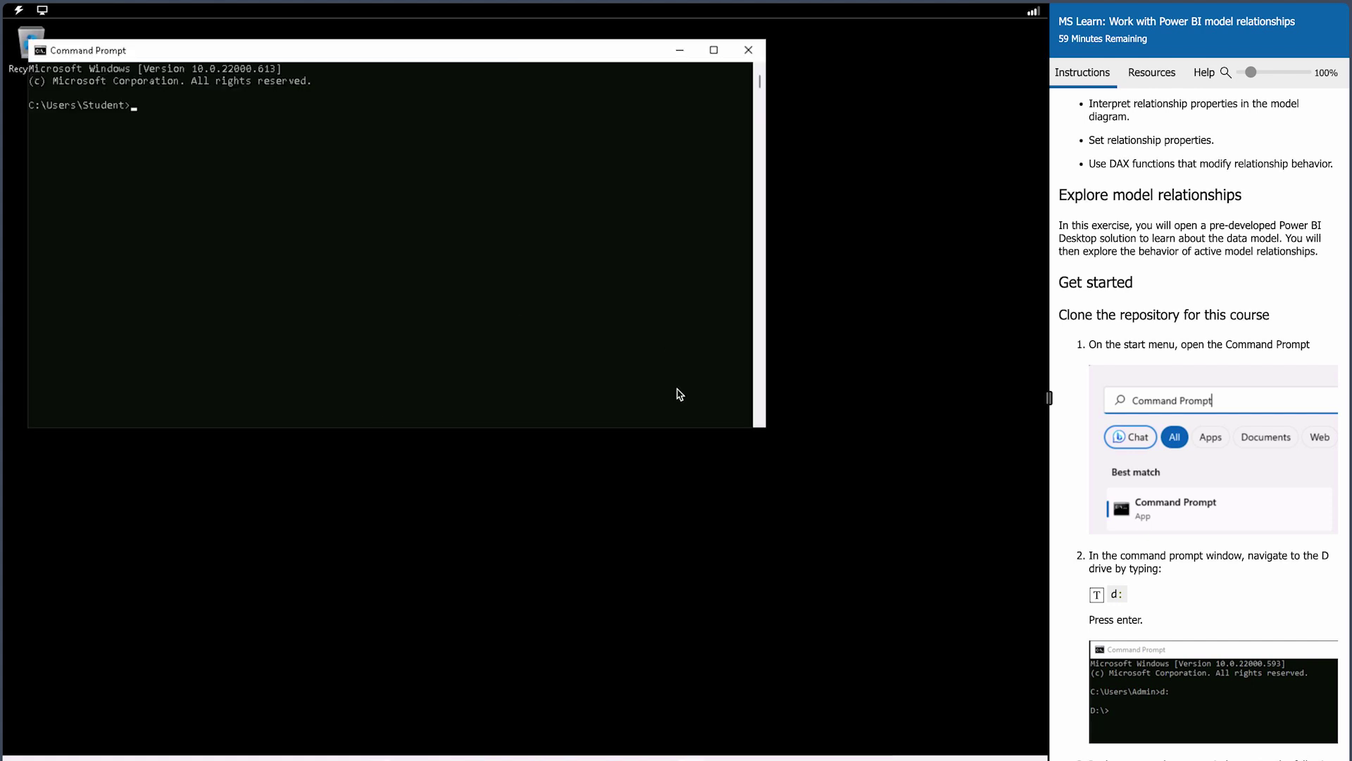
pyautogui.scroll(-2, 1189, 603)
pyautogui.scroll(-5, 1189, 604)
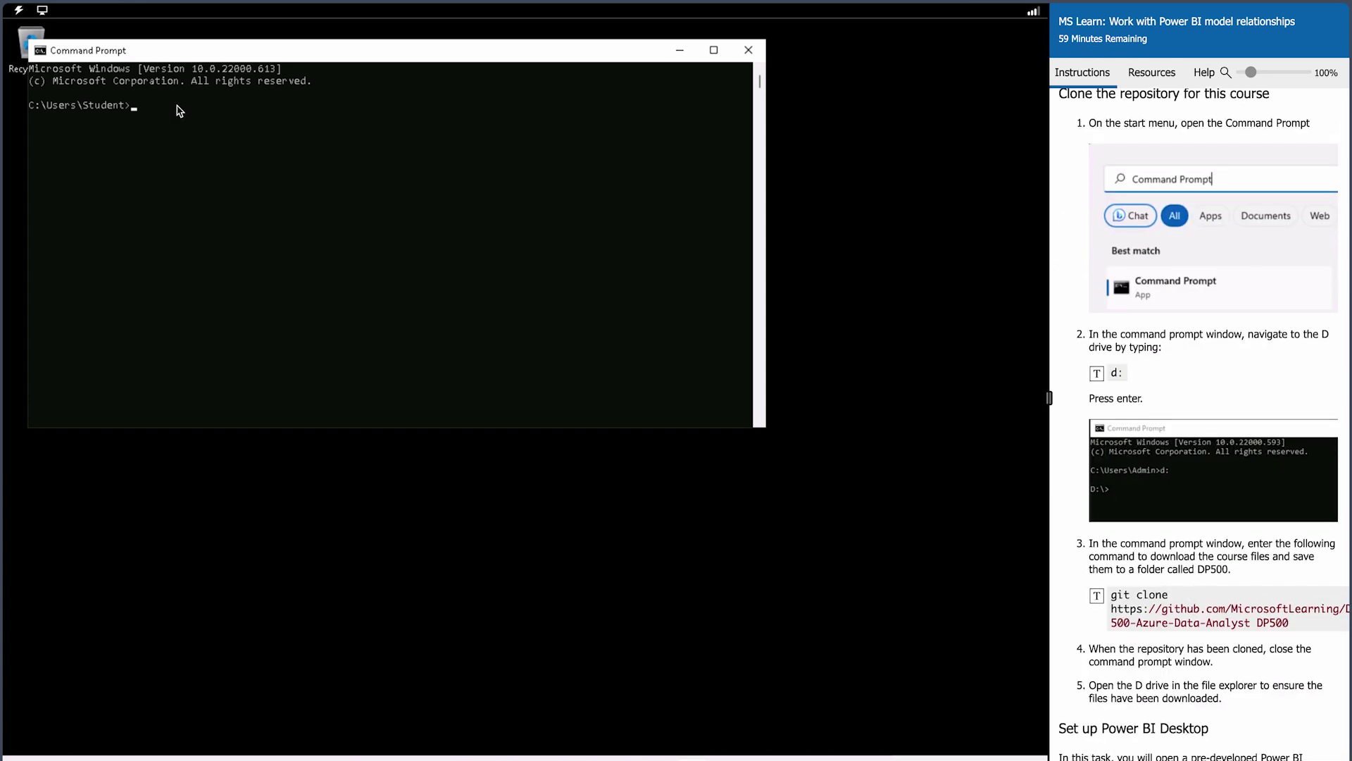
pyautogui.write('d')
pyautogui.press('Return')
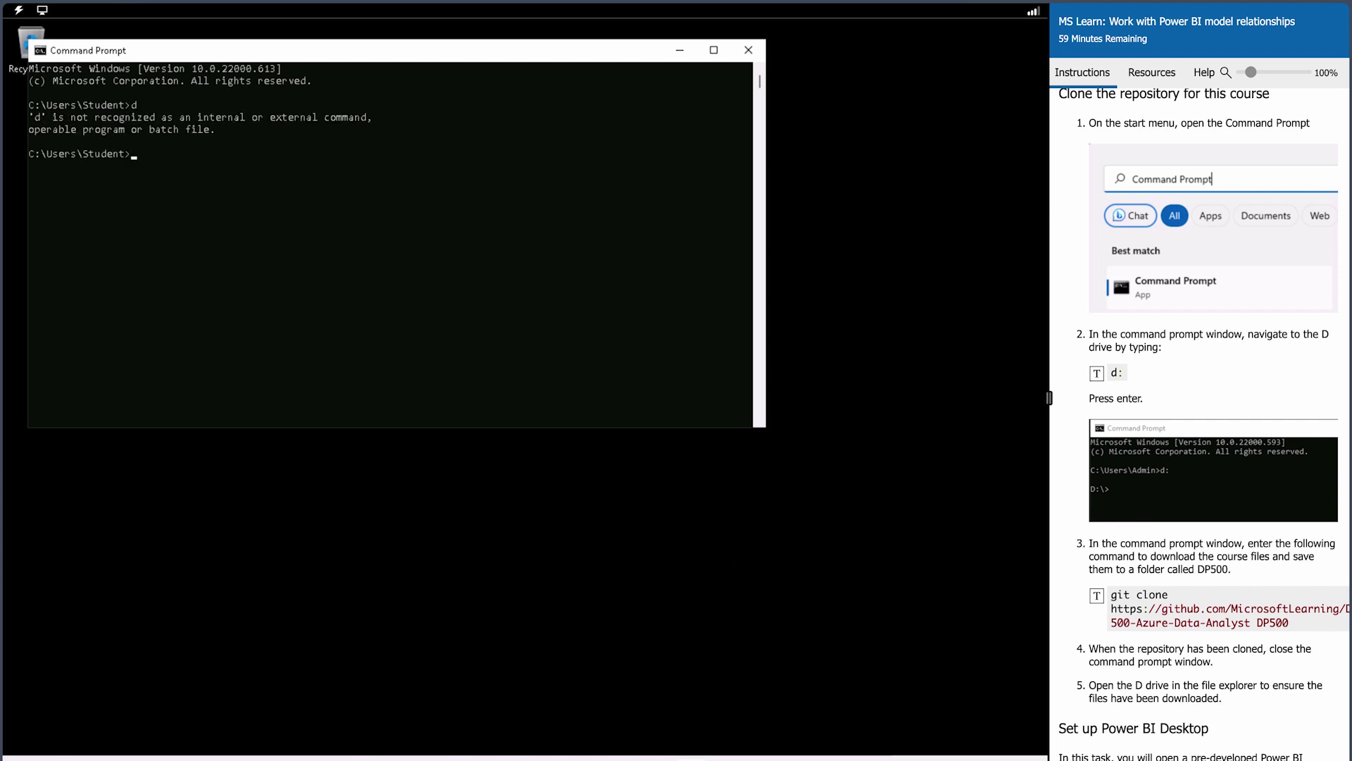
pyautogui.write('d:')
pyautogui.press('Return')
# Send the course repository's git clone command to the console and run it.
pyautogui.scroll(-2, 1166, 614)
pyautogui.scroll(-1, 1167, 614)
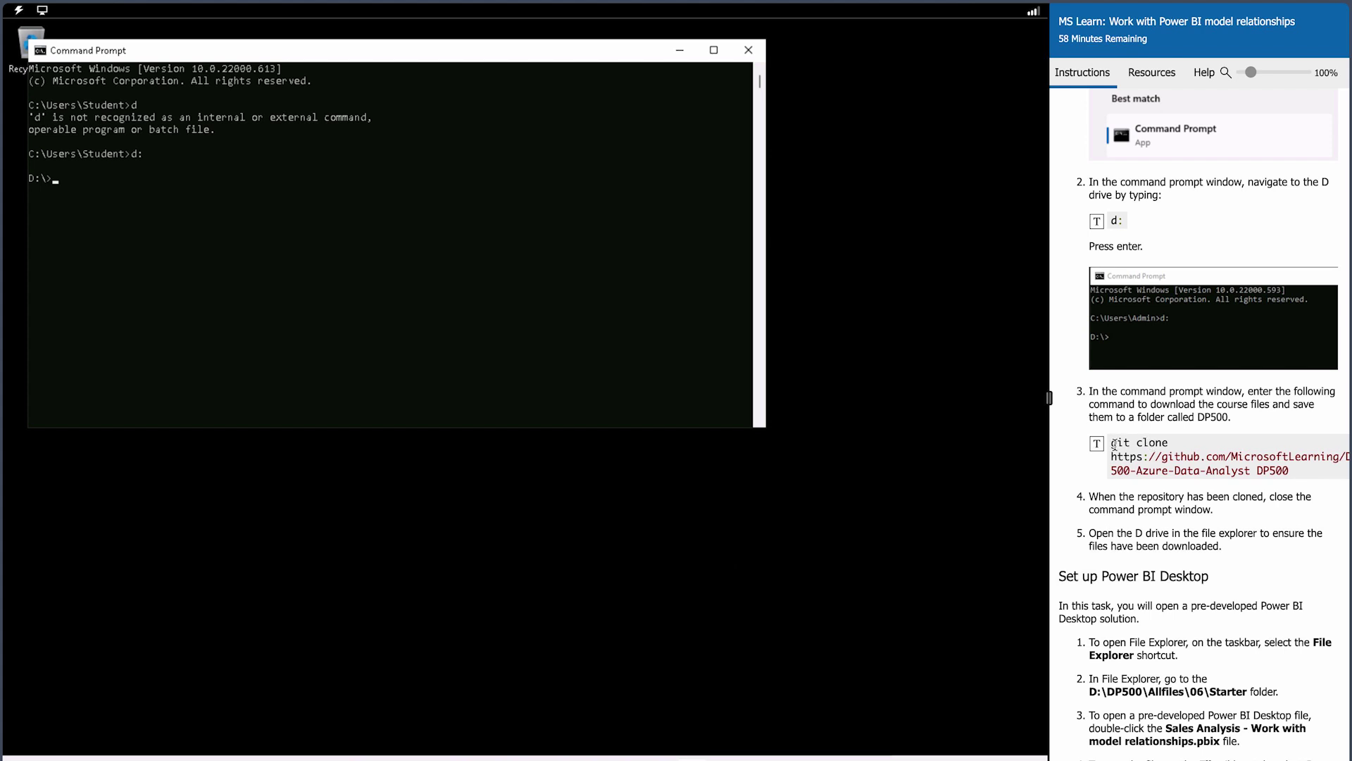
pyautogui.moveTo(1113, 444); pyautogui.dragTo(1294, 486)
pyautogui.click(1142, 455)
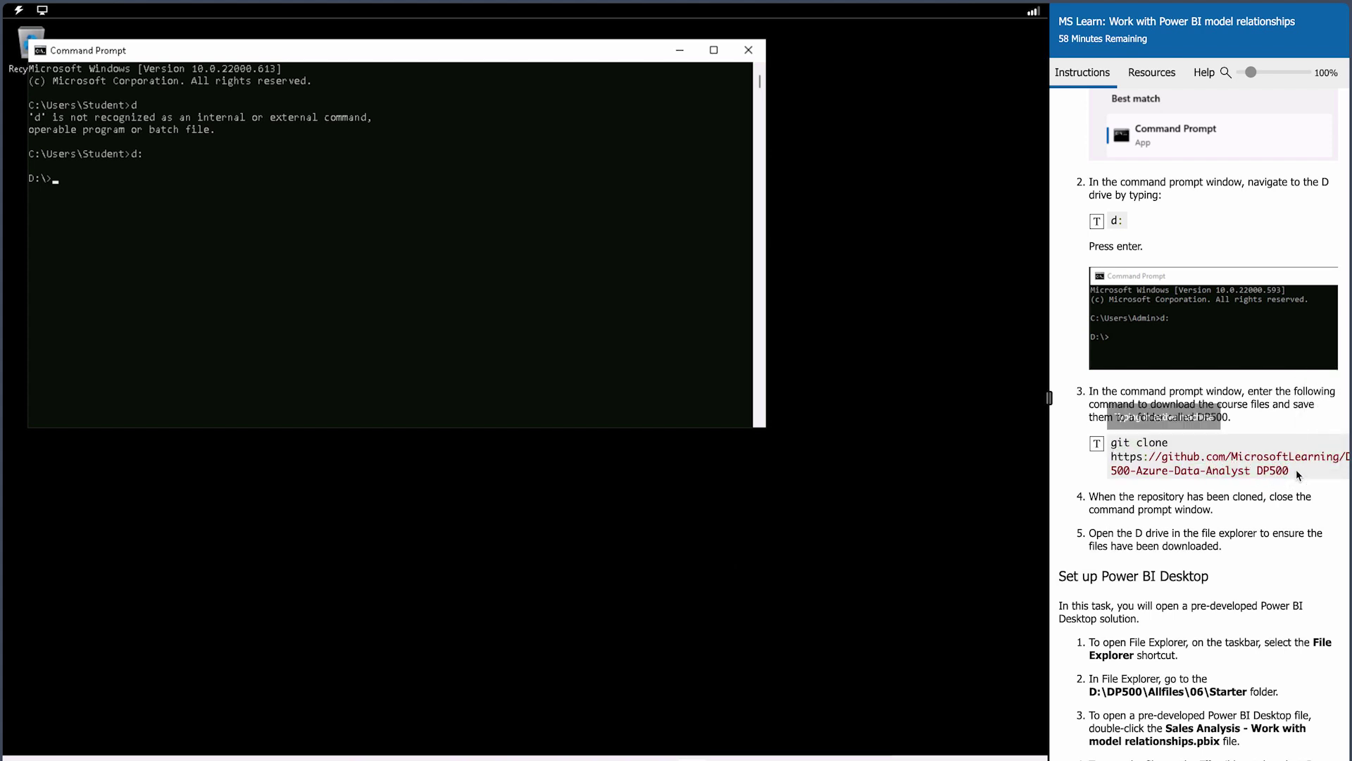
pyautogui.click(1142, 454)
pyautogui.press('Return')
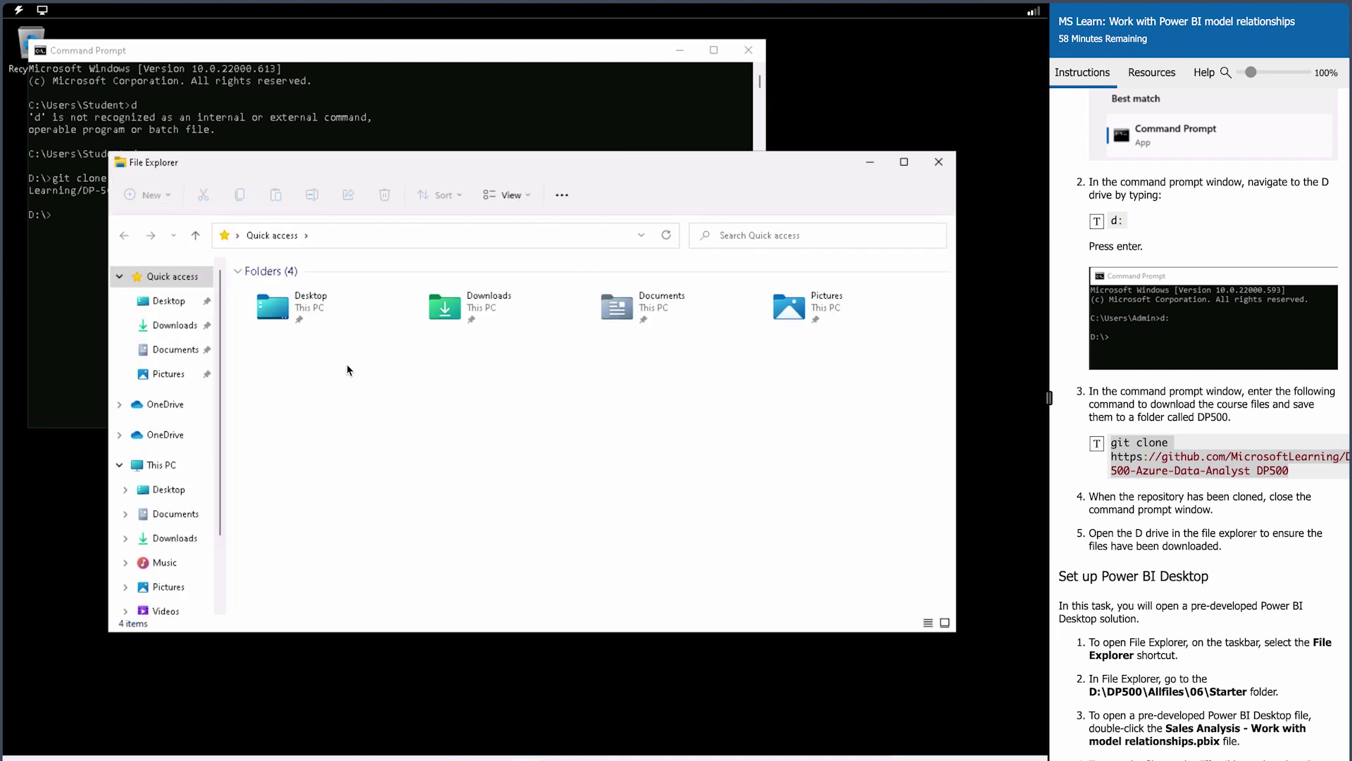
# Open the DP500 (D:) drive from This PC, see it is empty, and return to Command Prompt.
pyautogui.click(161, 464)
pyautogui.doubleClick(531, 409)
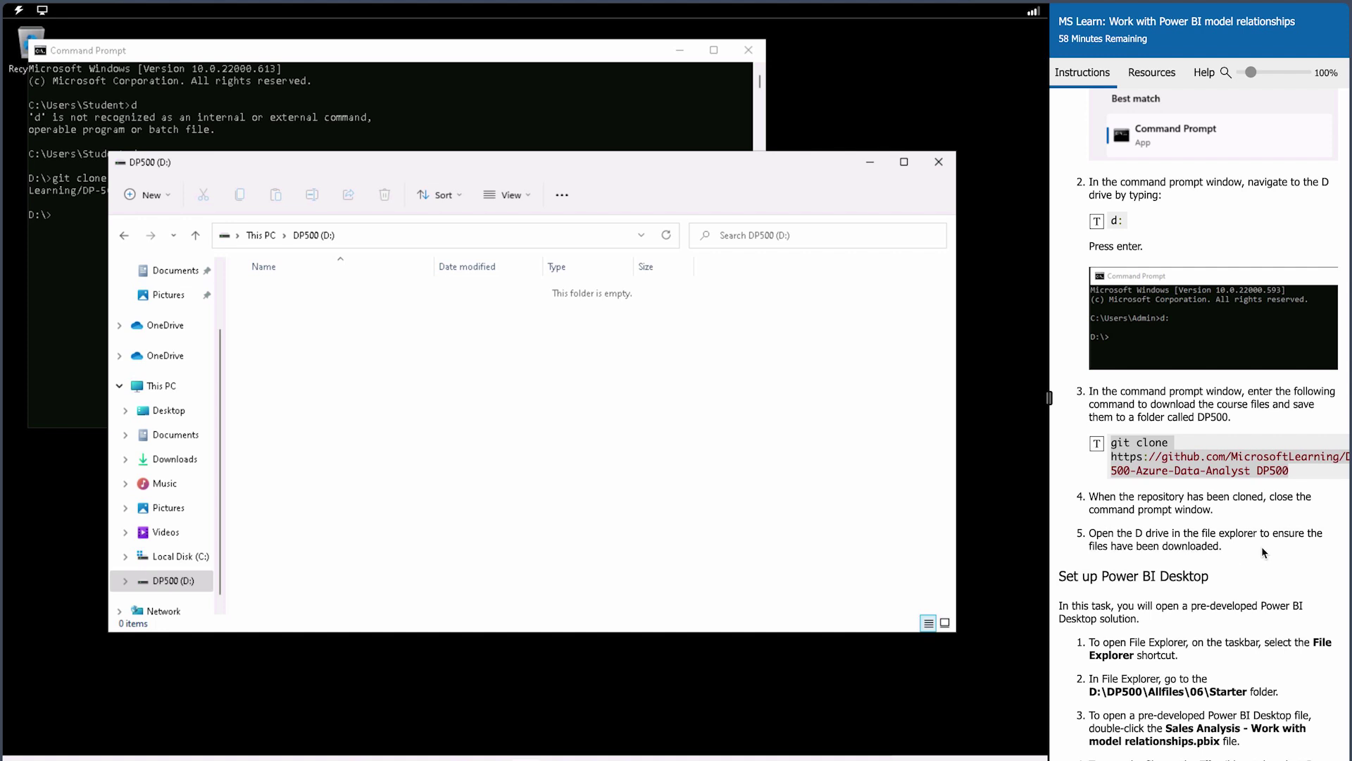
pyautogui.click(568, 130)
pyautogui.click(278, 191)
pyautogui.rightClick(279, 196)
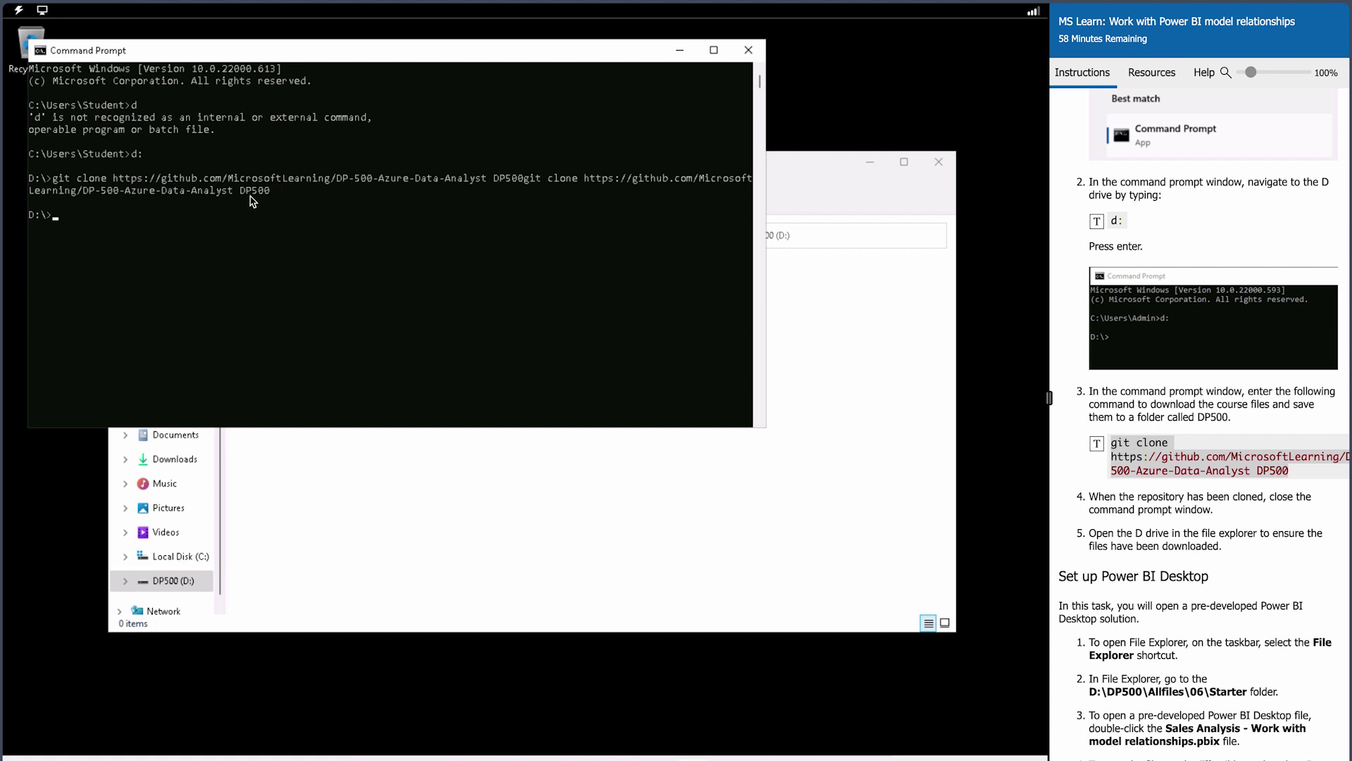
# Clear the prompt line and run the git clone, cloning DP-500-Azure-Data-Analyst into D:\DP500.
pyautogui.click(273, 191)
pyautogui.write('d:')
pyautogui.press('BackSpace')
pyautogui.press('BackSpace')
pyautogui.click(1137, 457)
pyautogui.click(689, 294)
pyautogui.press('Return')
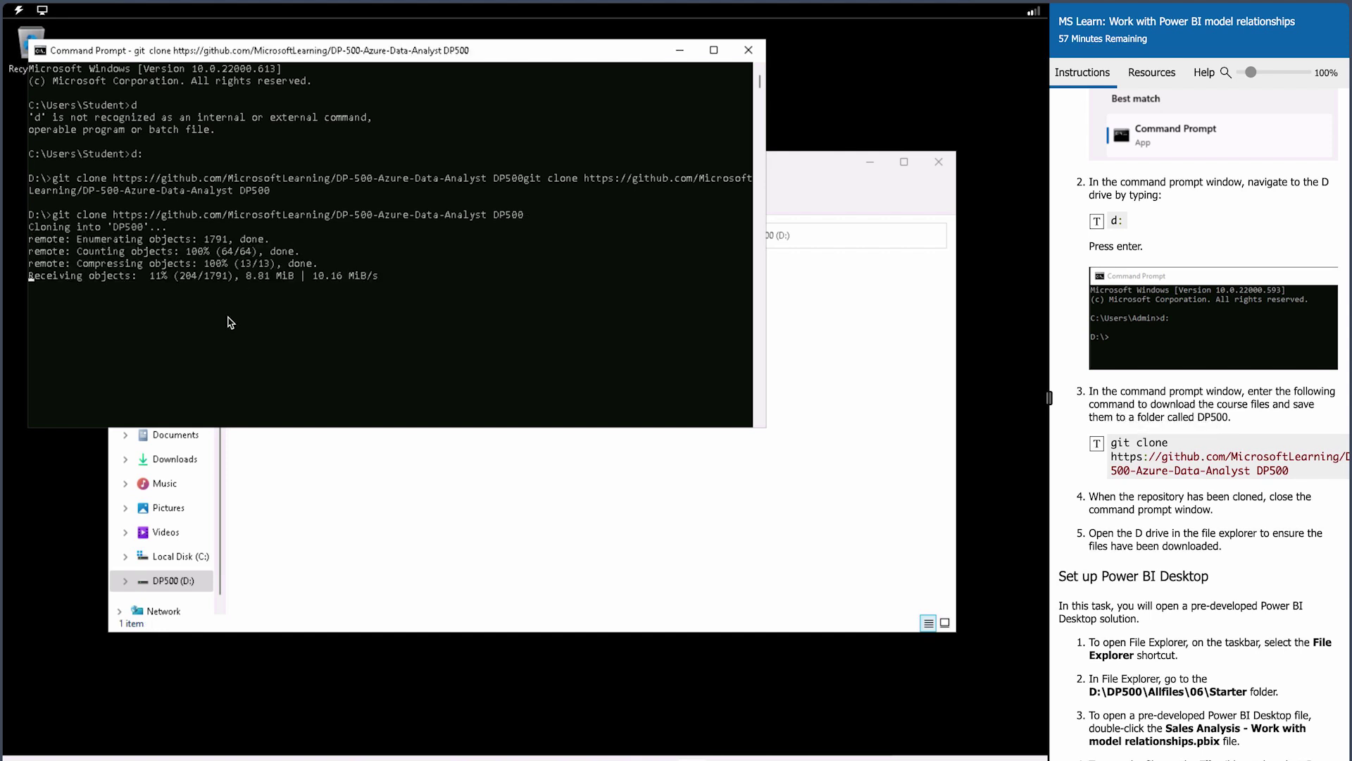
pyautogui.scroll(-2, 1080, 477)
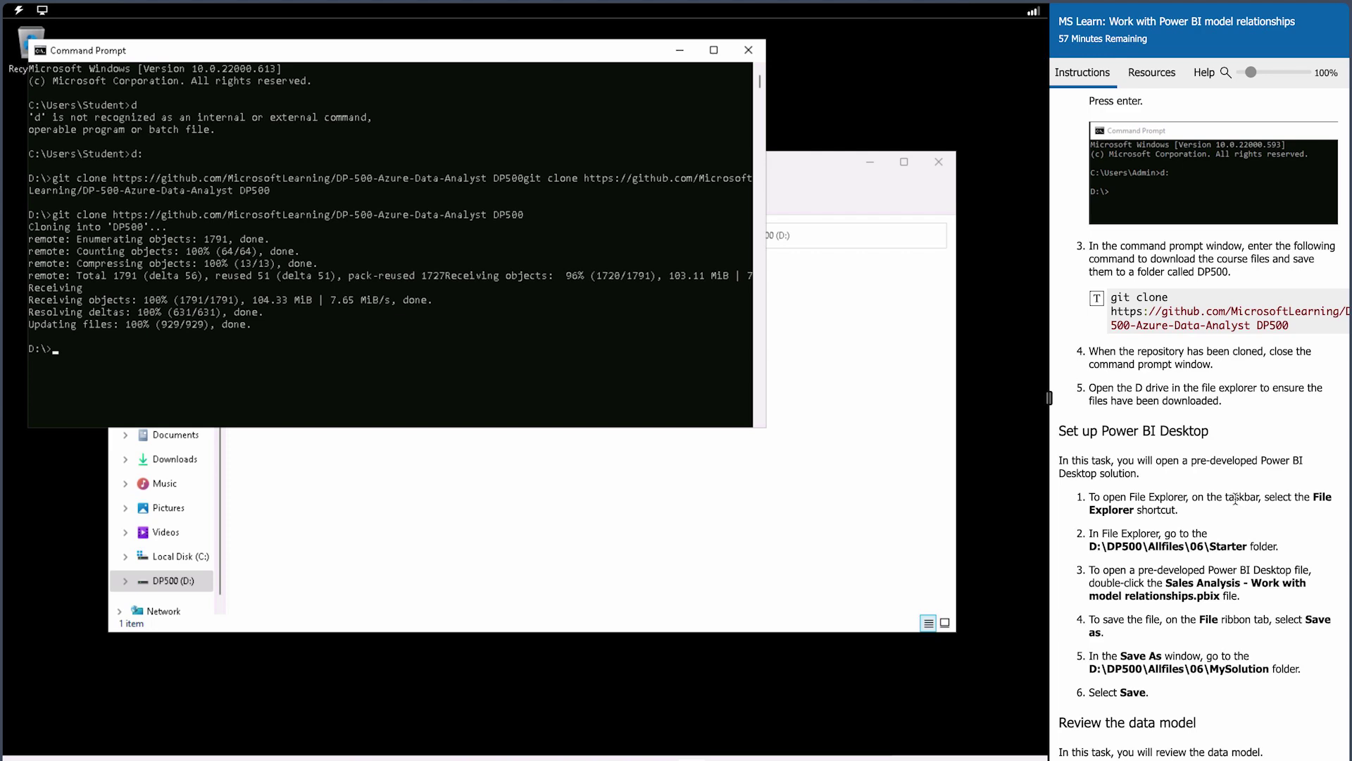
pyautogui.scroll(-3, 1235, 499)
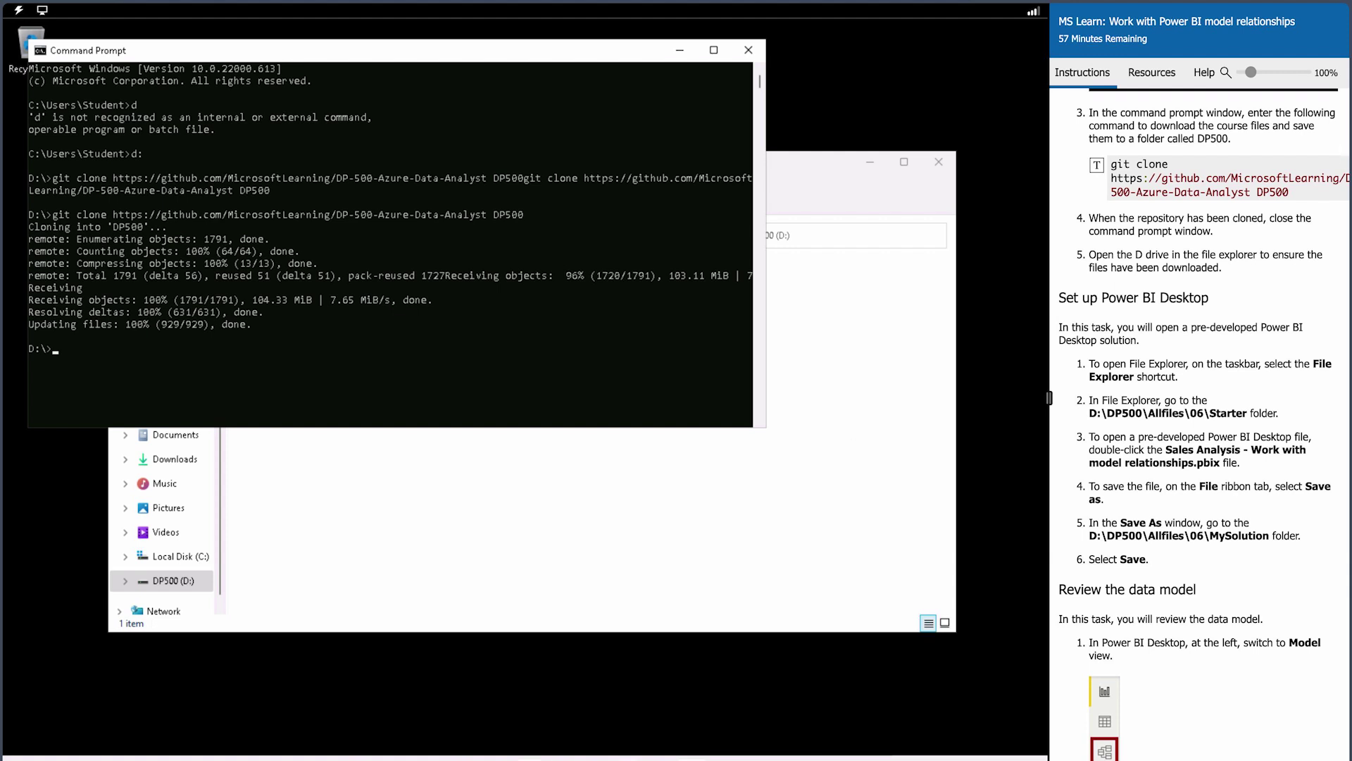
pyautogui.click(437, 457)
# Open 'Sales Analysis - Work with model relationships.pbix' from DP500\Allfiles\06\Starter in Power BI Desktop.
pyautogui.doubleClick(261, 297)
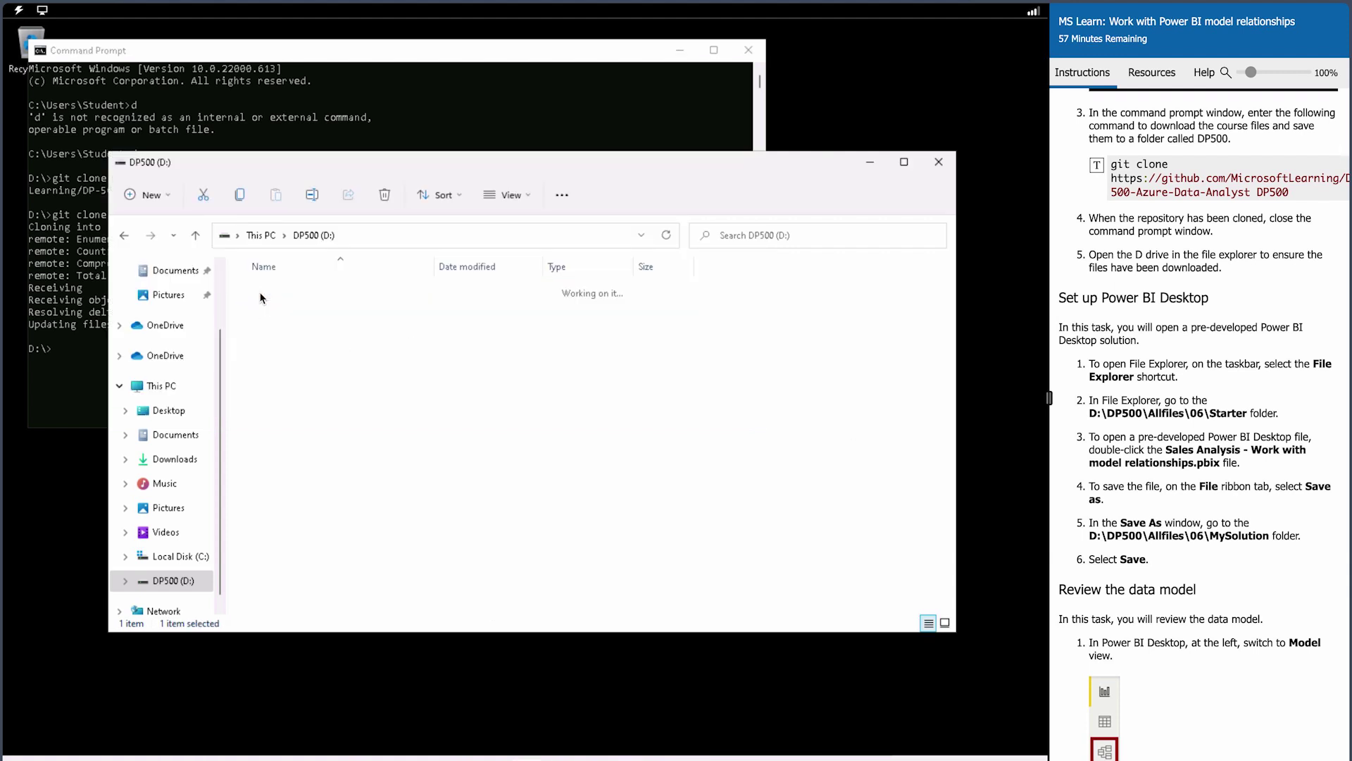
pyautogui.doubleClick(294, 315)
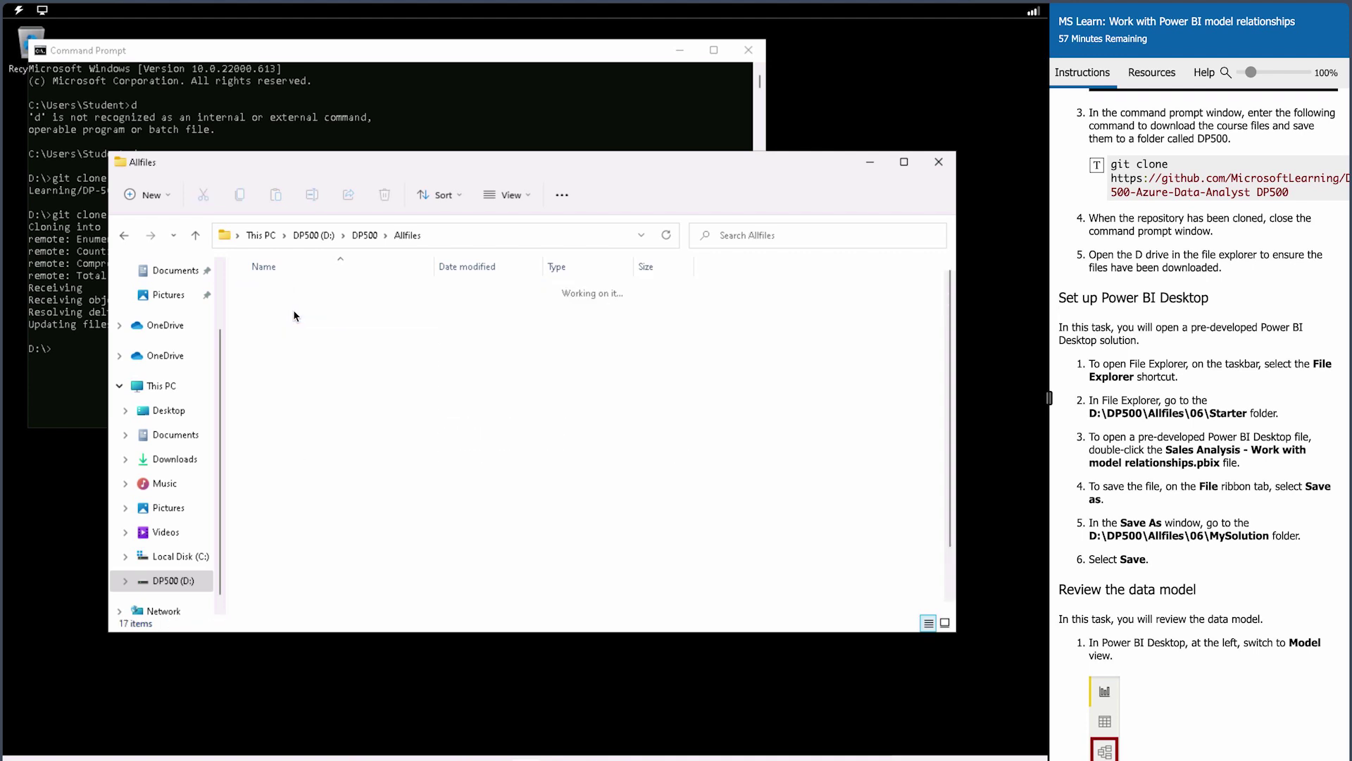
pyautogui.doubleClick(260, 425)
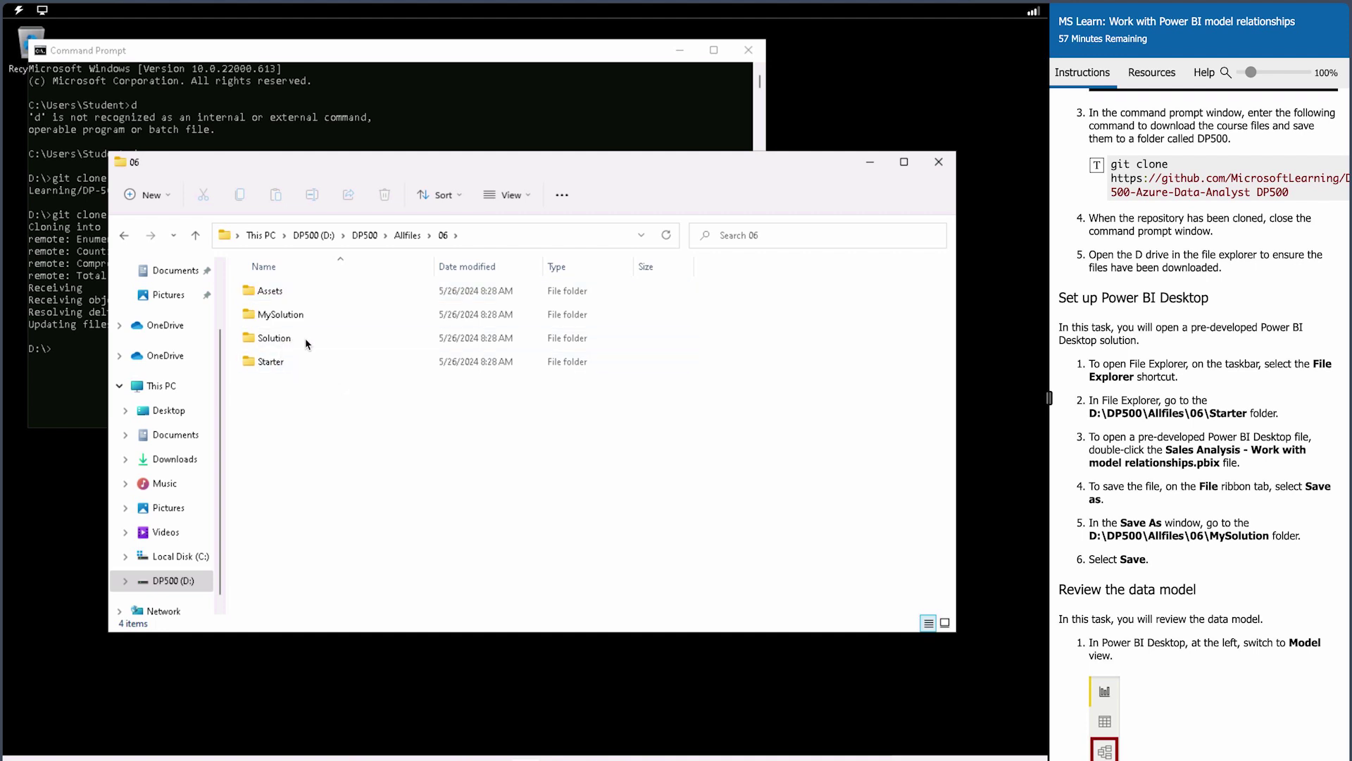
pyautogui.doubleClick(282, 361)
pyautogui.doubleClick(307, 297)
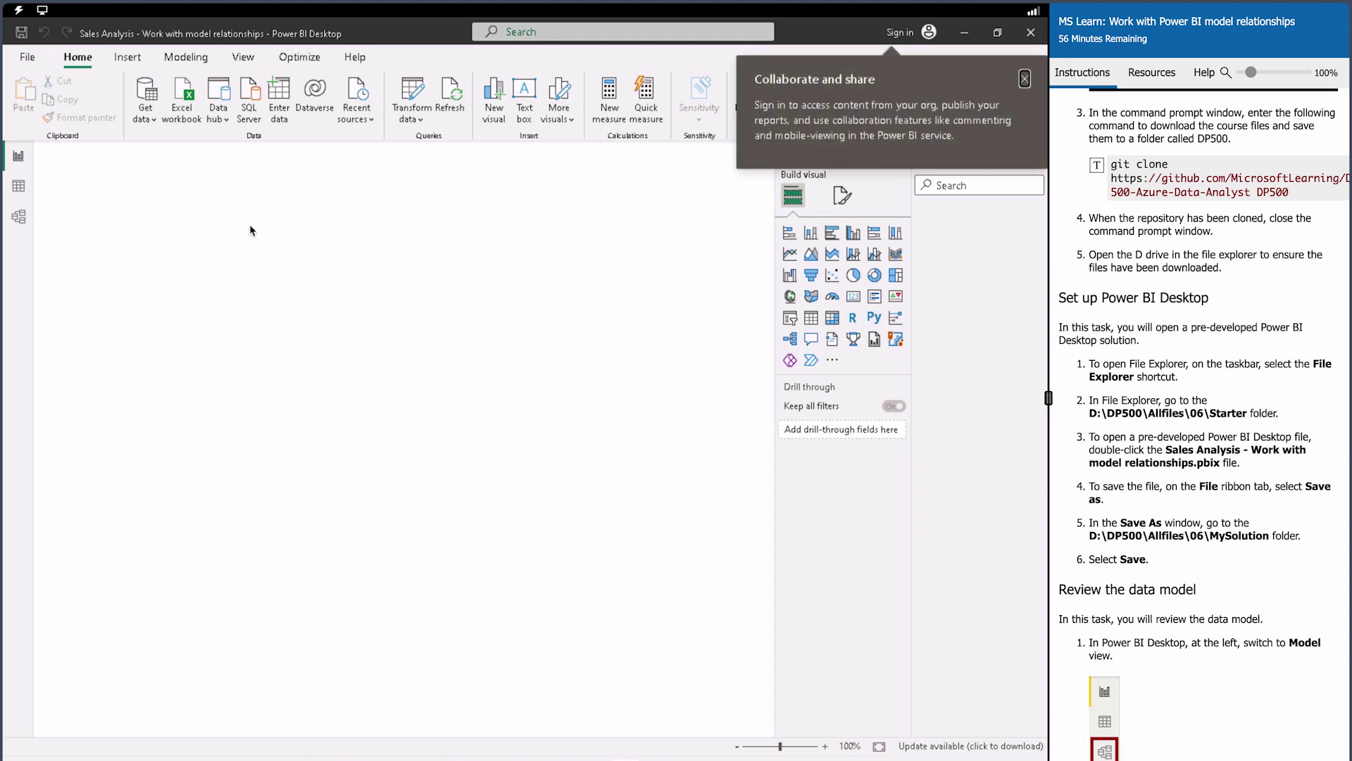
# Dismiss the Collaborate popup and Save As the report into the 06\MySolution folder.
pyautogui.click(1025, 79)
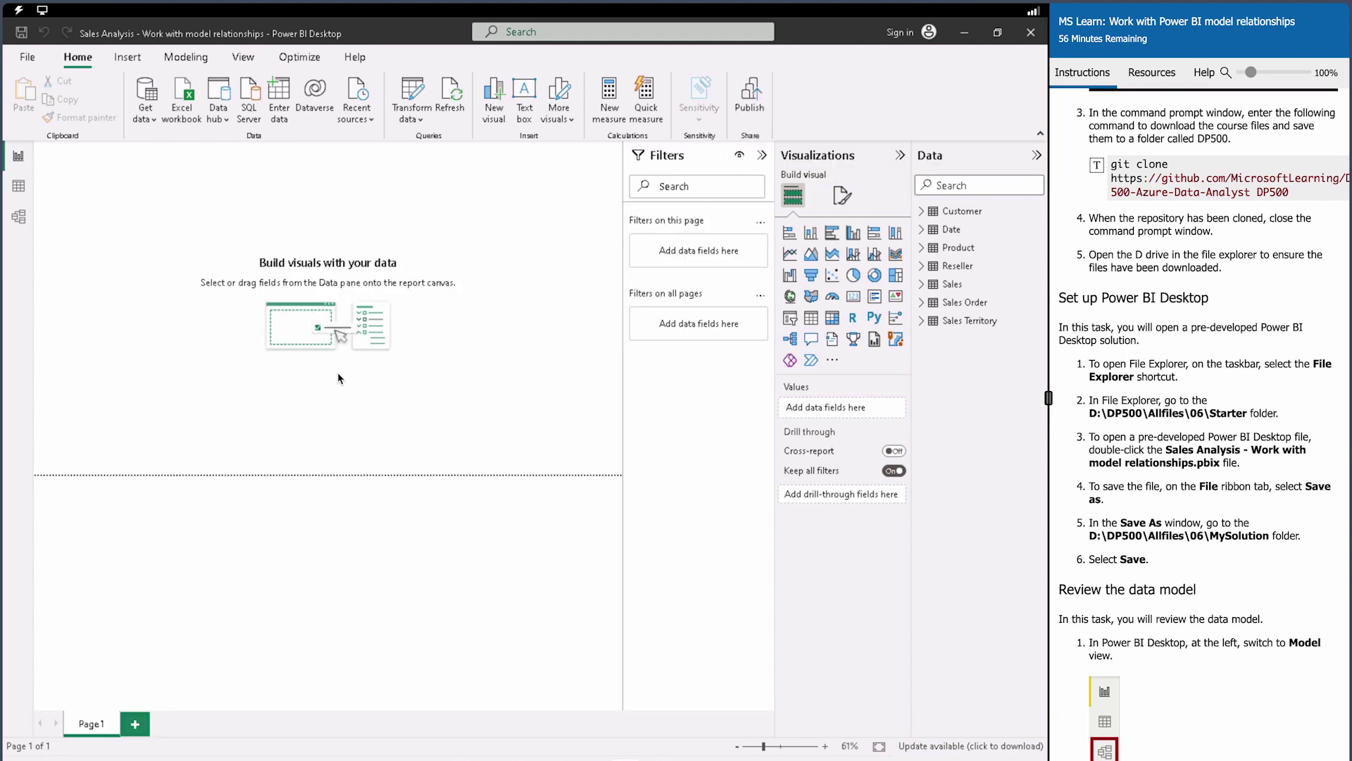
pyautogui.click(28, 57)
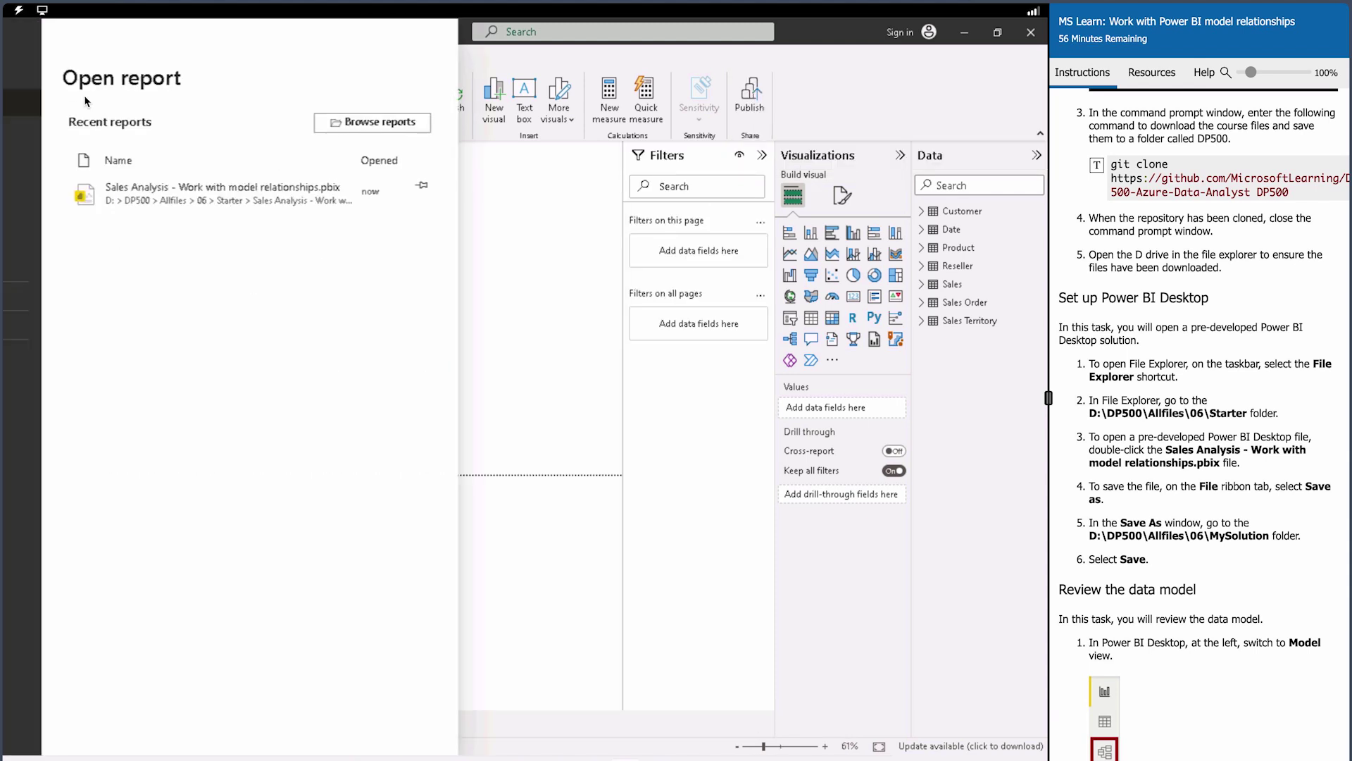
pyautogui.click(50, 164)
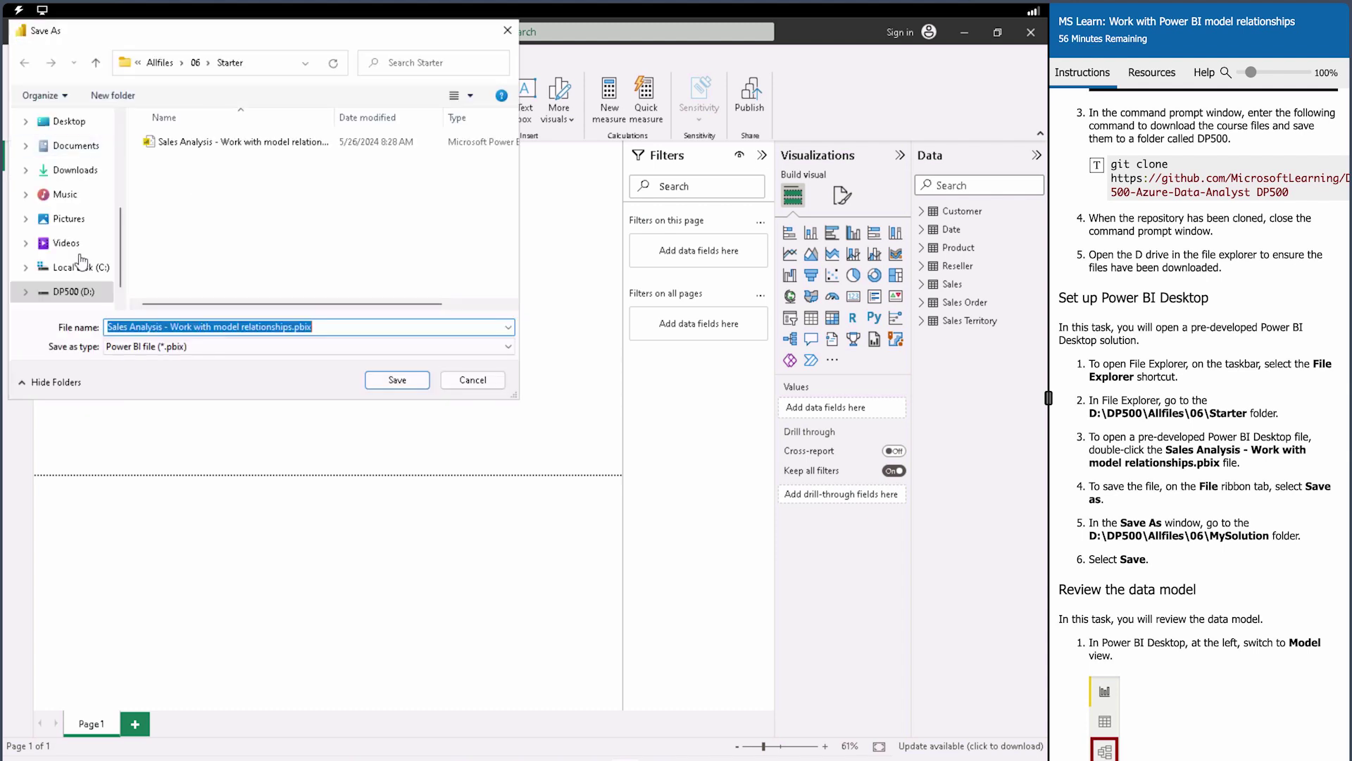
pyautogui.click(195, 65)
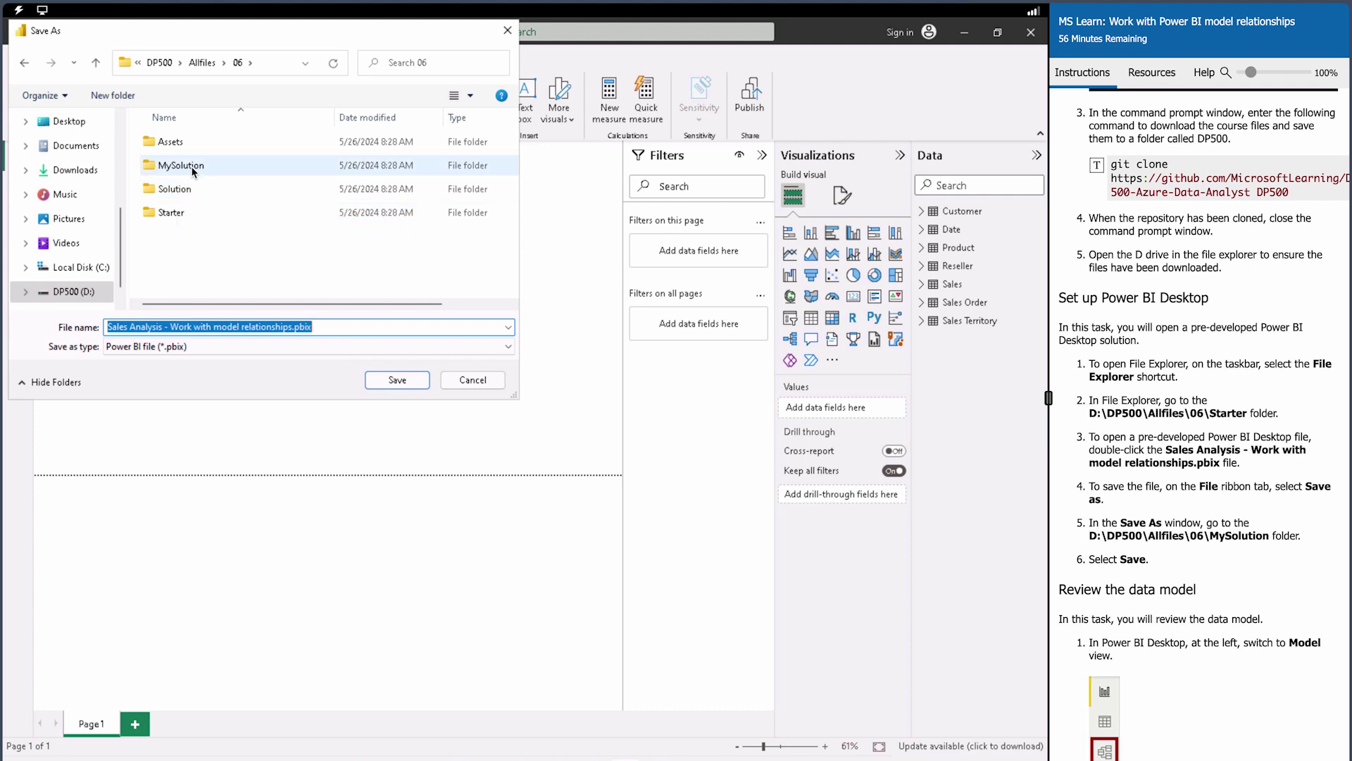
pyautogui.doubleClick(186, 167)
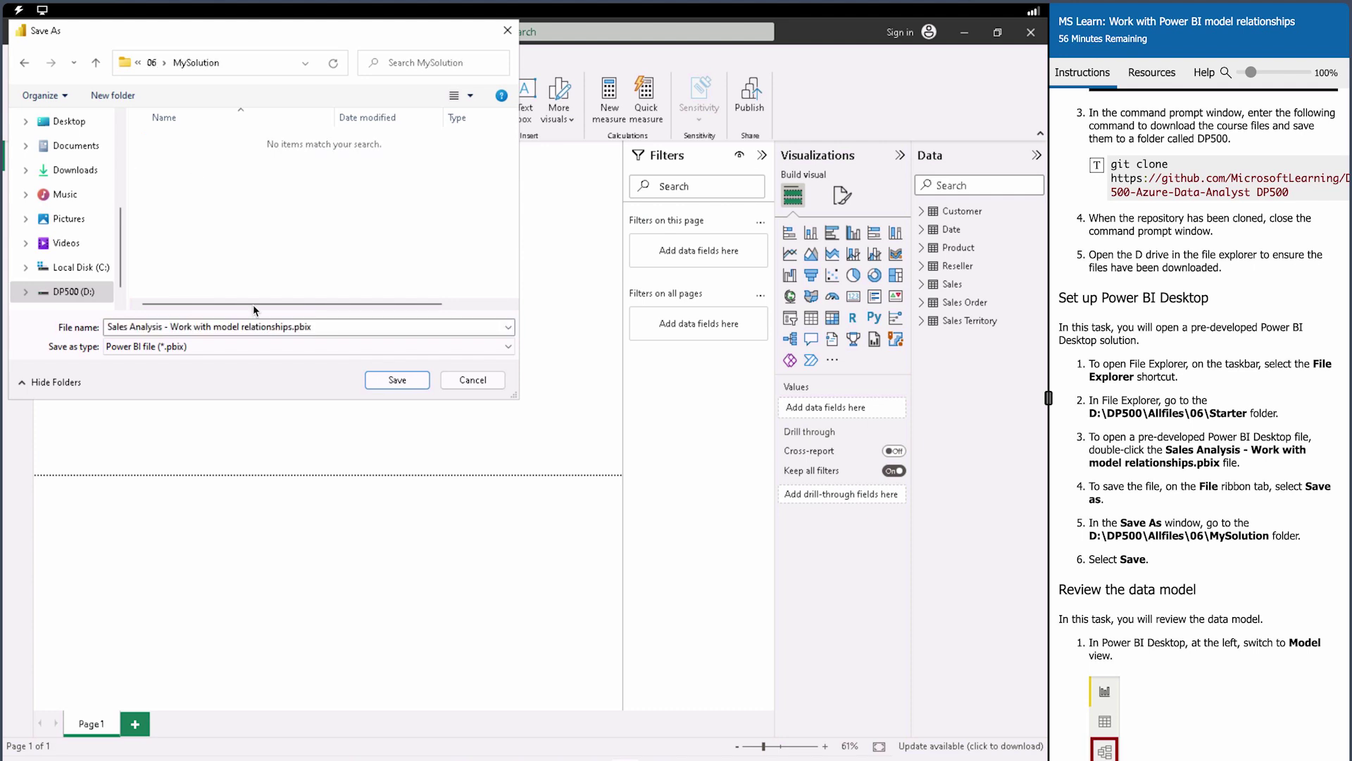
pyautogui.click(384, 380)
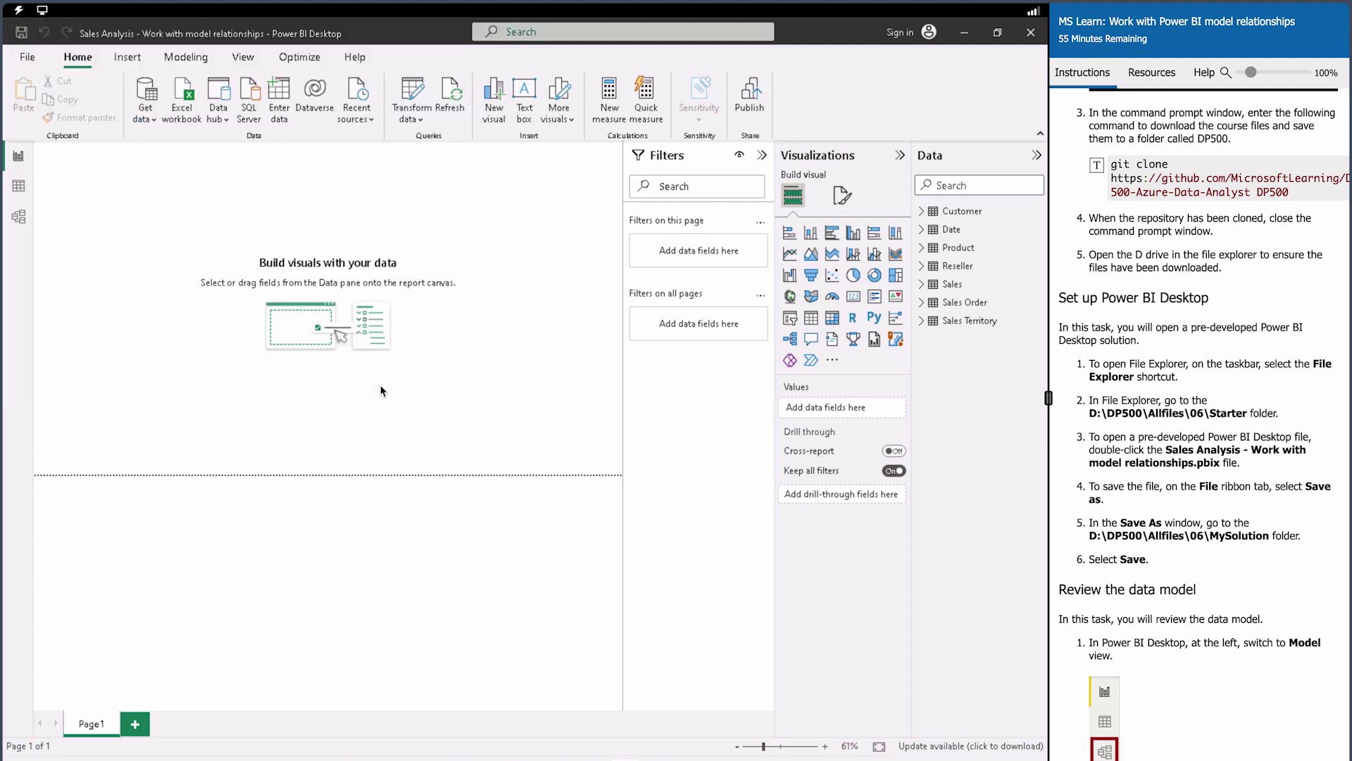
# Collapse the Visualizations pane and switch to Model view to show the table diagram.
pyautogui.click(900, 156)
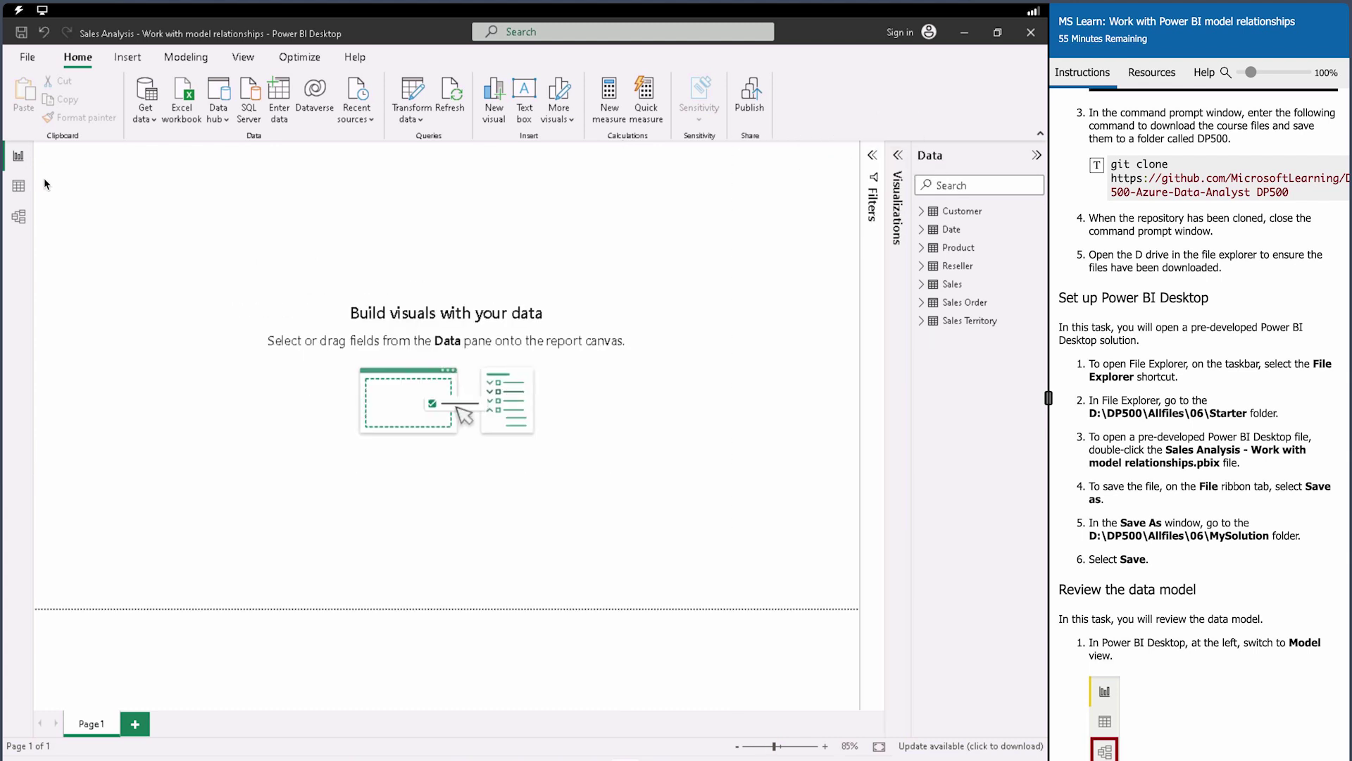
pyautogui.click(18, 218)
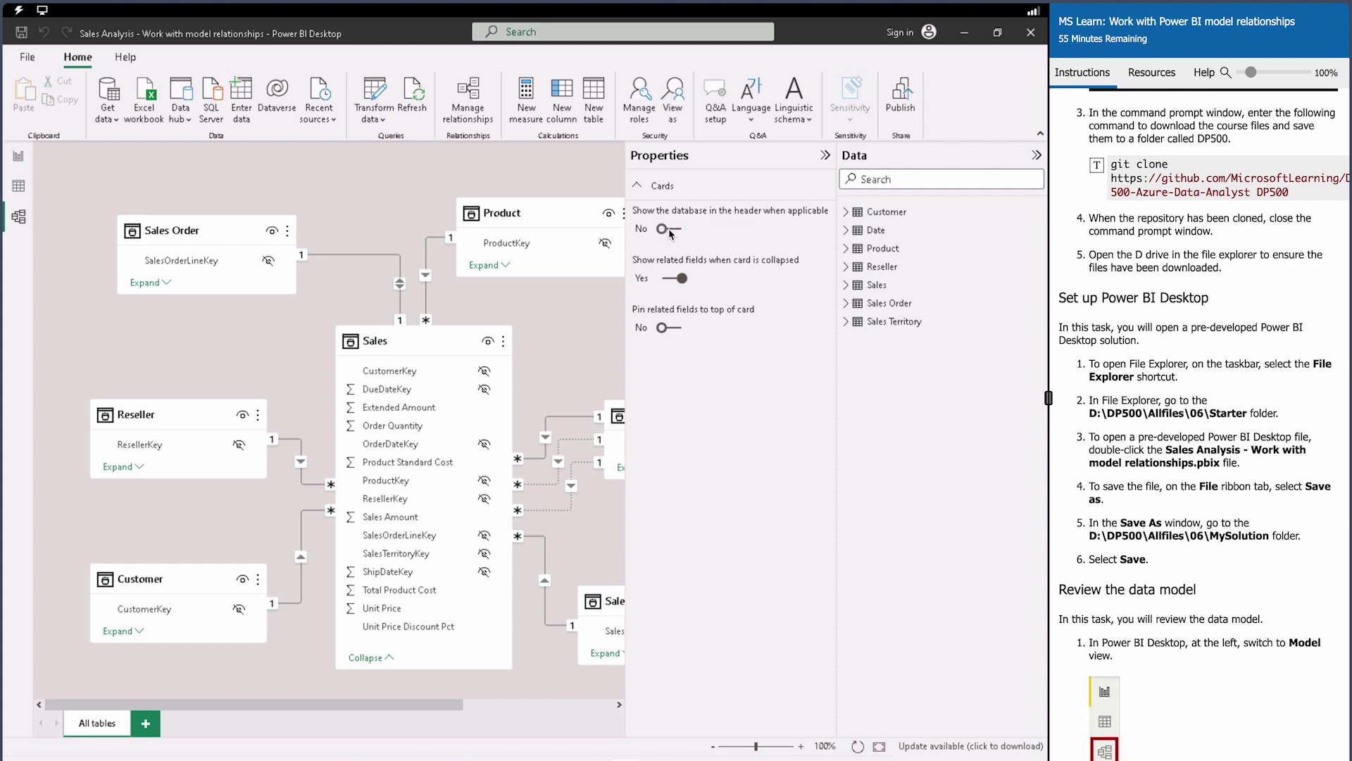
# Turn on 'Show the database in the header' and 'Pin related fields to top of card', then collapse Properties.
pyautogui.click(669, 229)
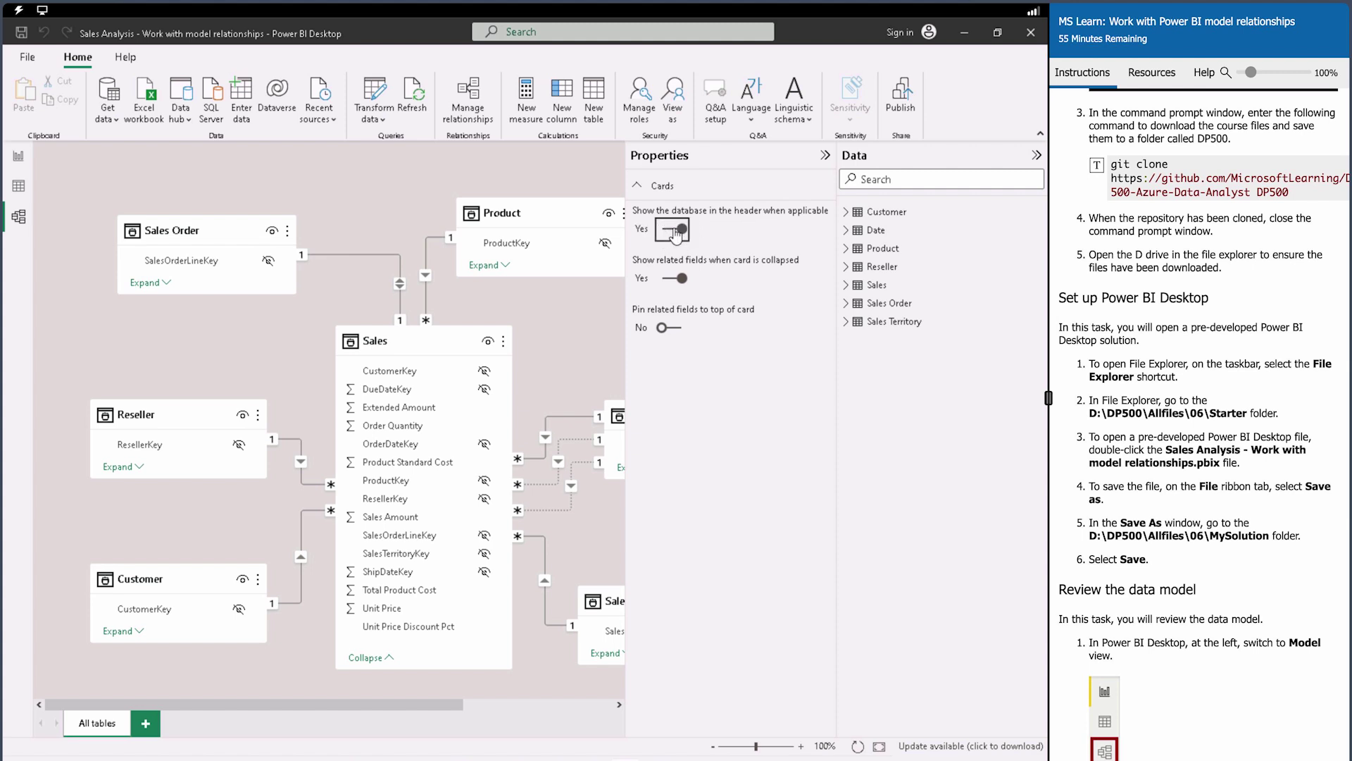
pyautogui.click(673, 326)
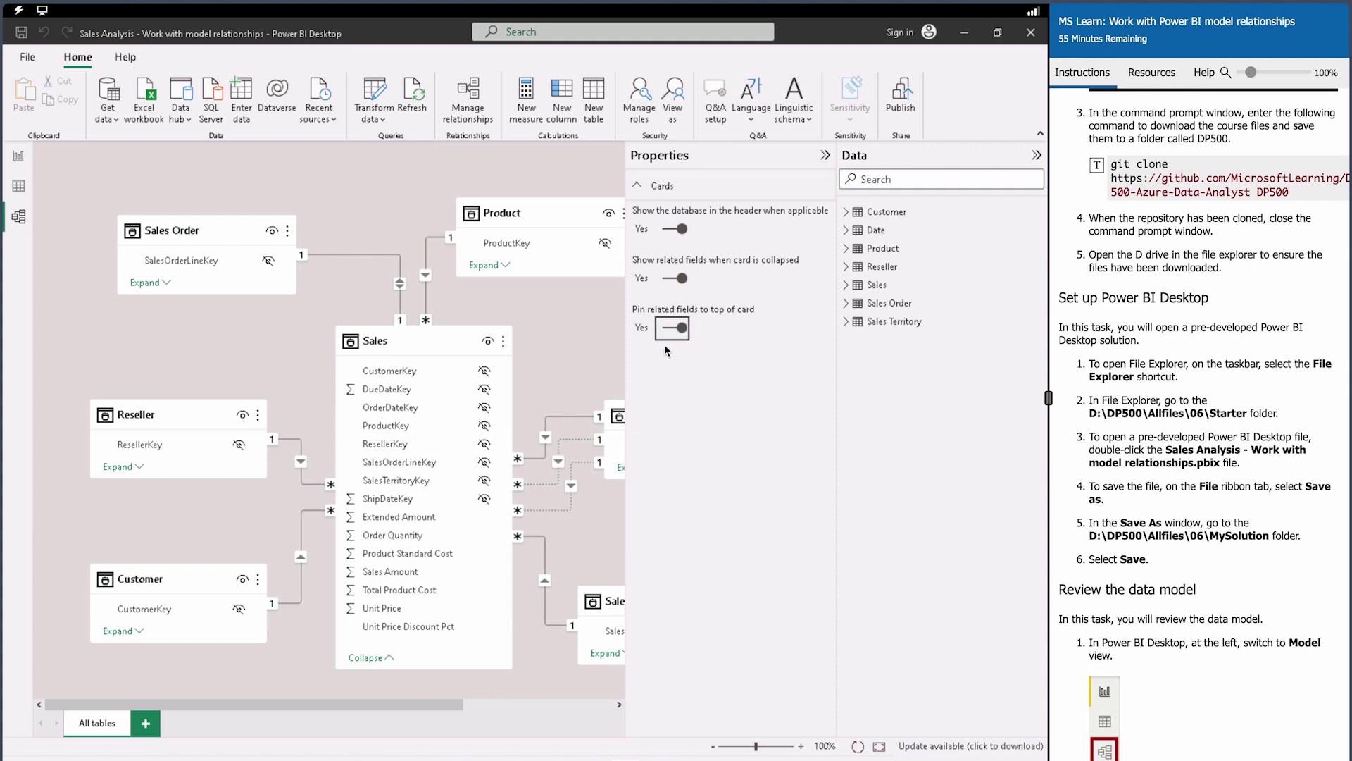
pyautogui.click(826, 155)
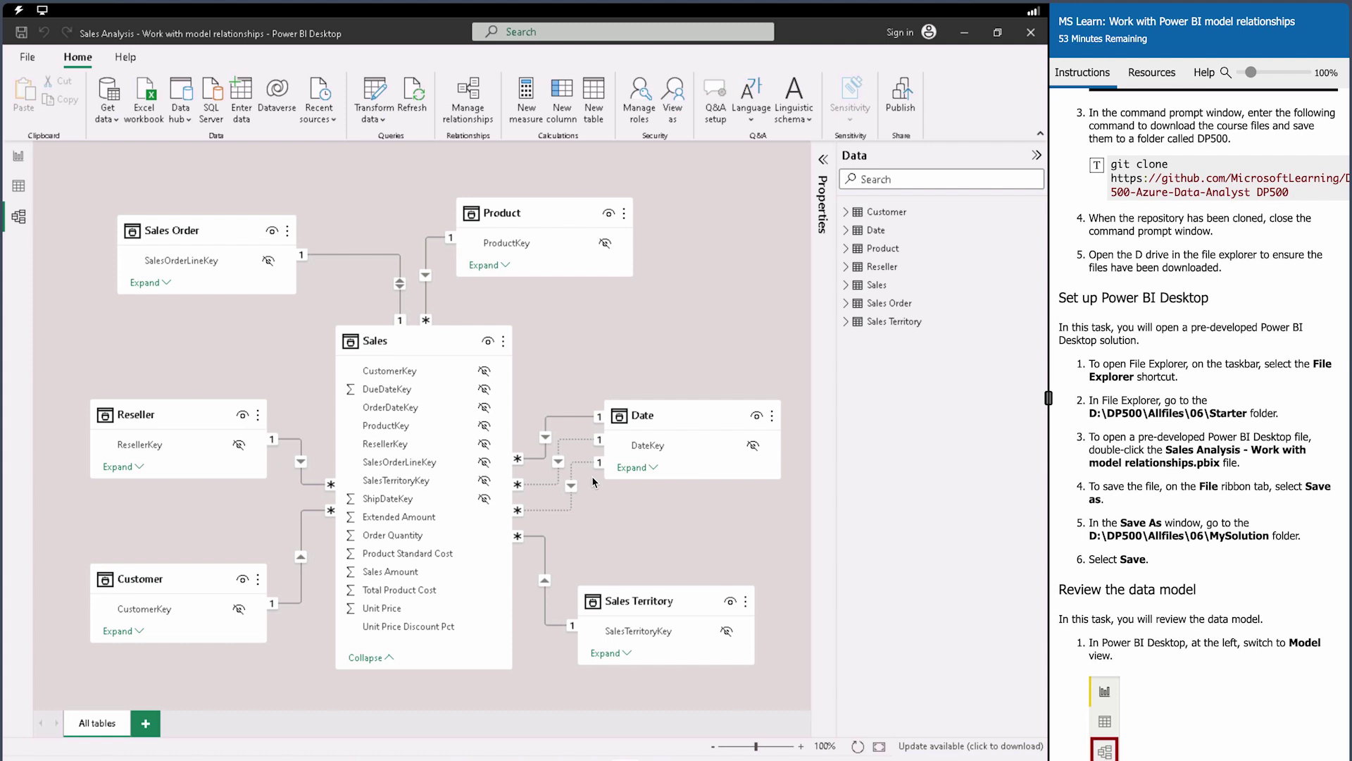
pyautogui.scroll(-10, 1103, 521)
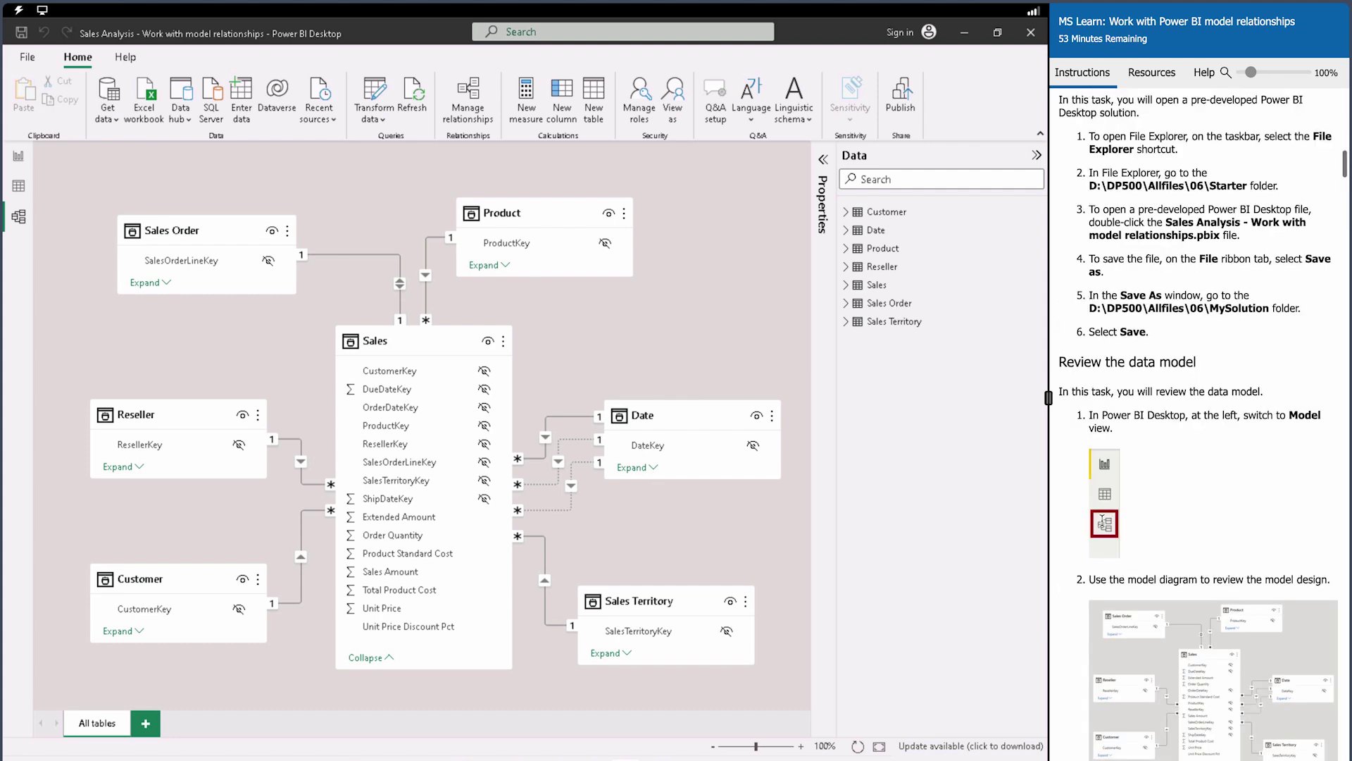
pyautogui.scroll(-8, 1103, 524)
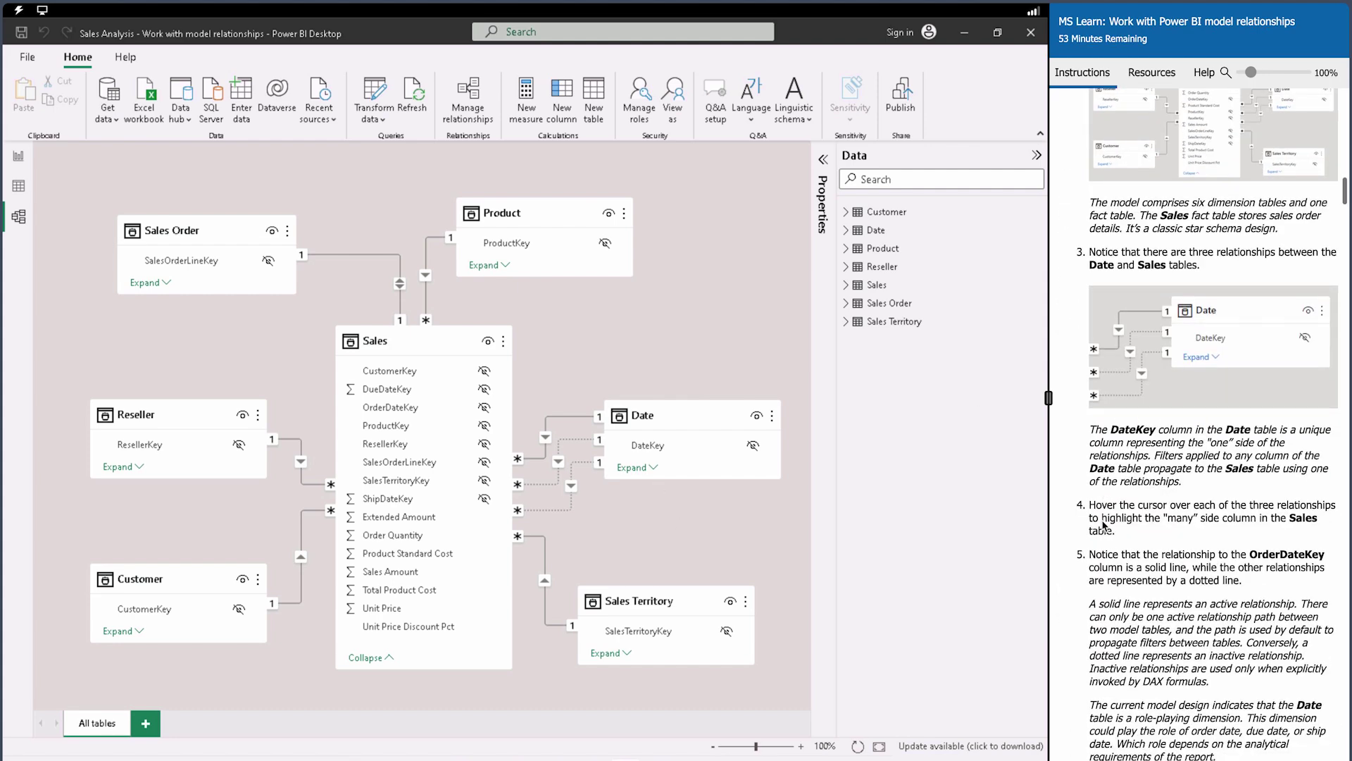
pyautogui.scroll(-9, 1102, 524)
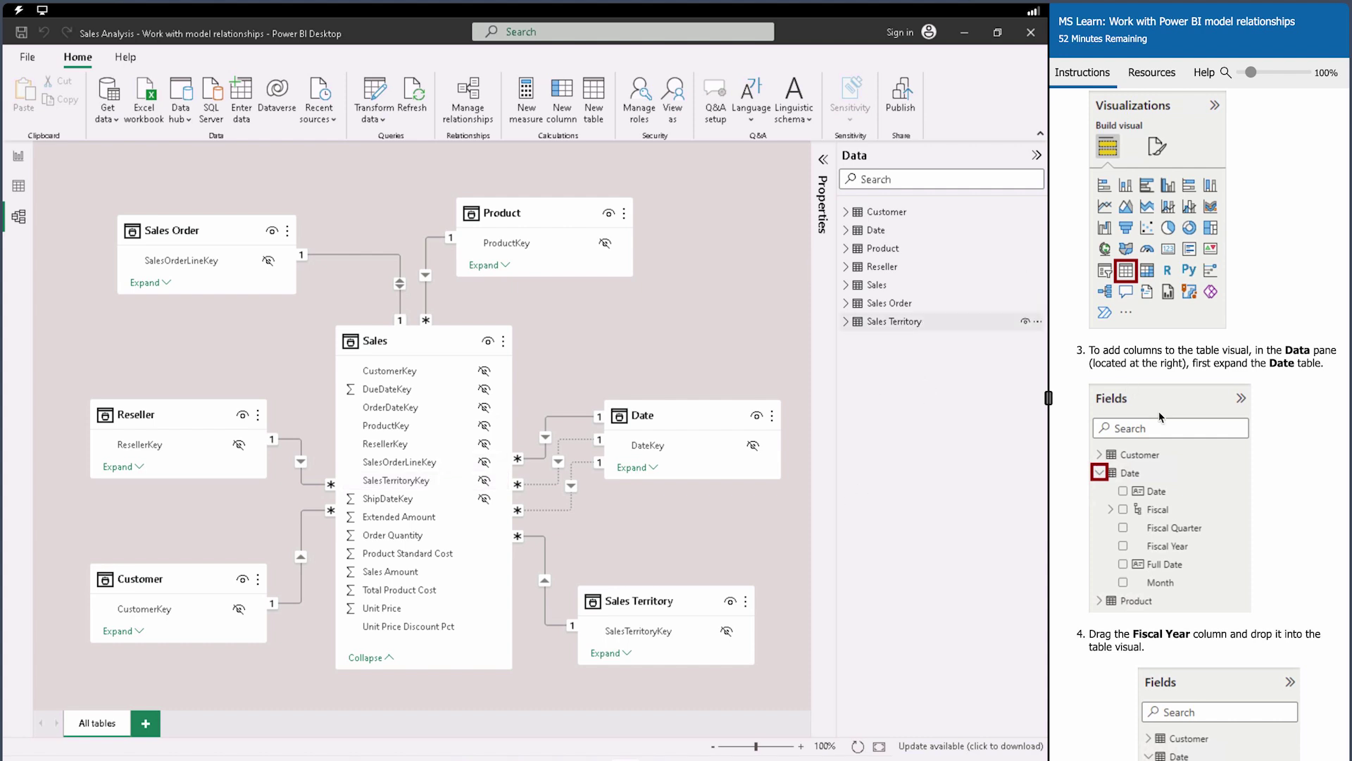
pyautogui.scroll(-10, 1160, 417)
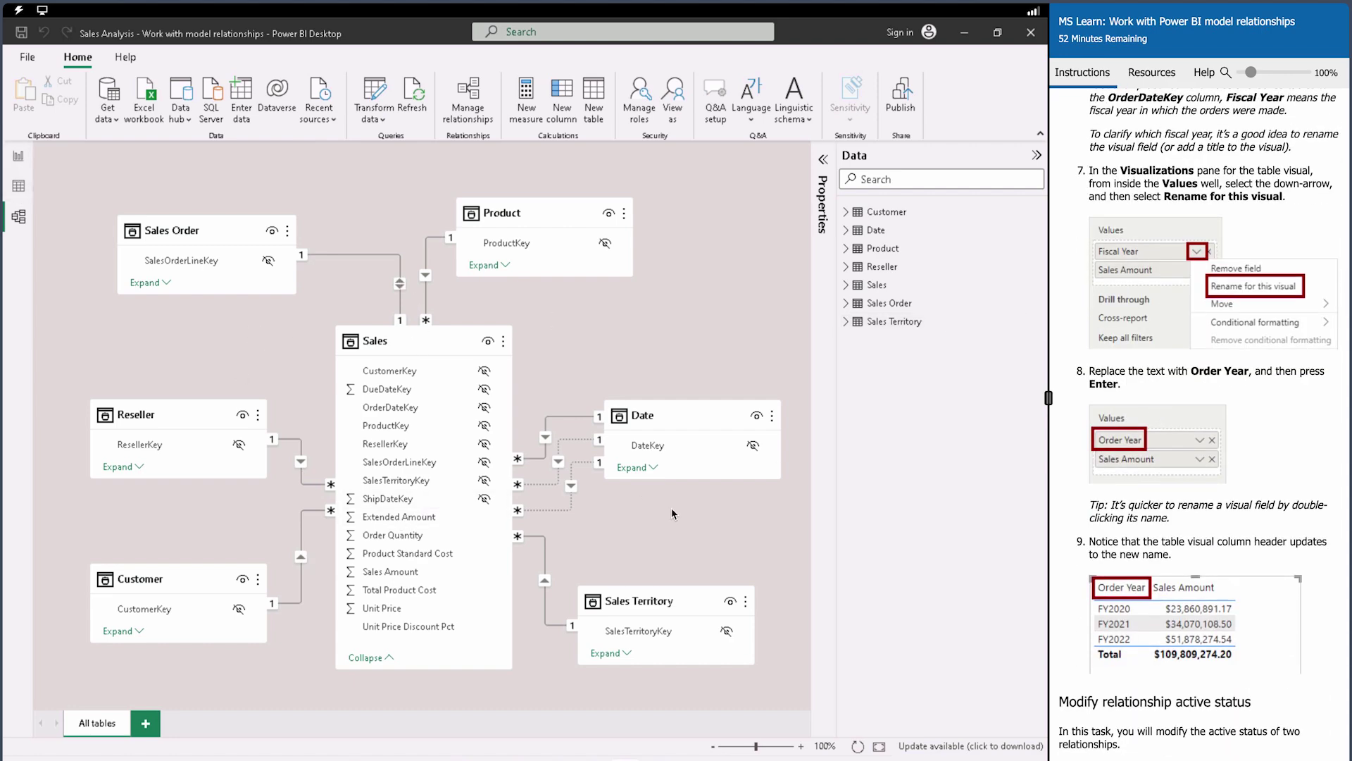
pyautogui.rightClick(374, 254)
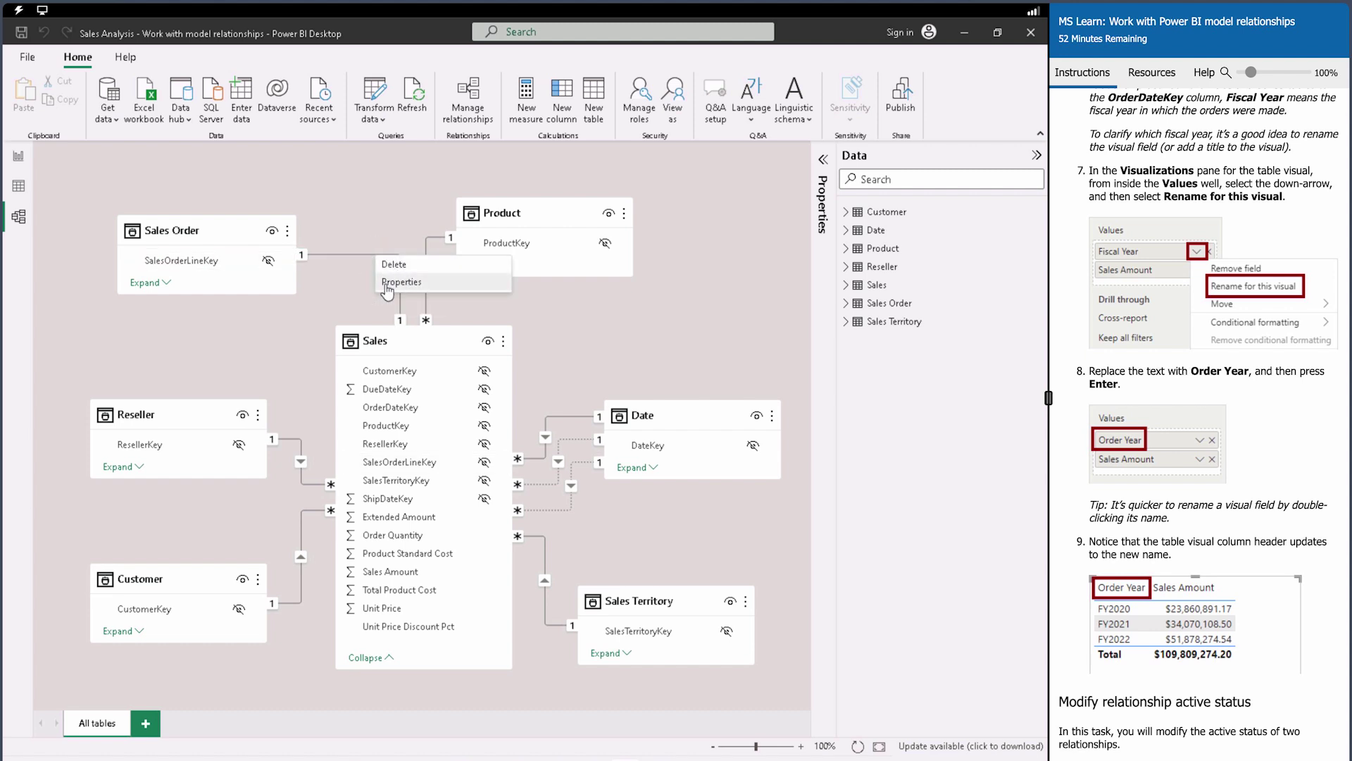
pyautogui.click(387, 282)
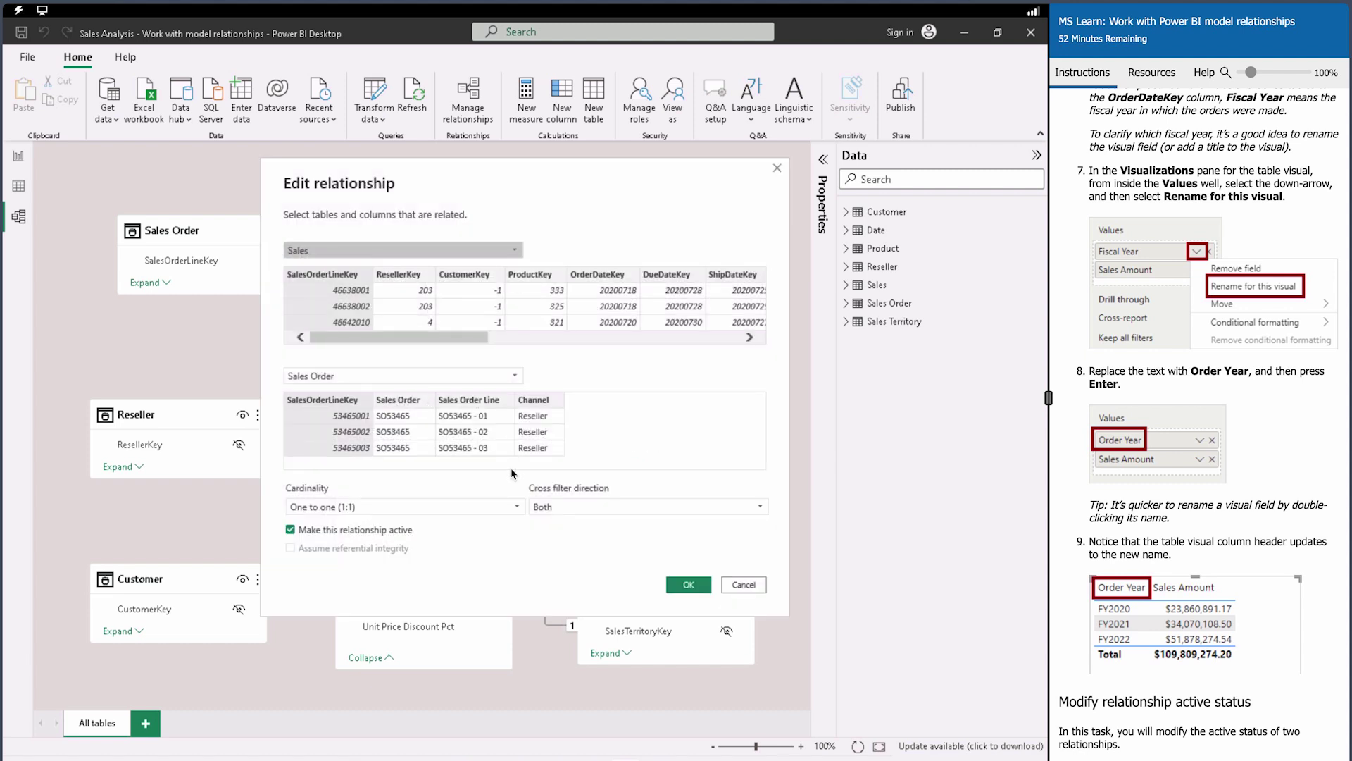
pyautogui.click(404, 507)
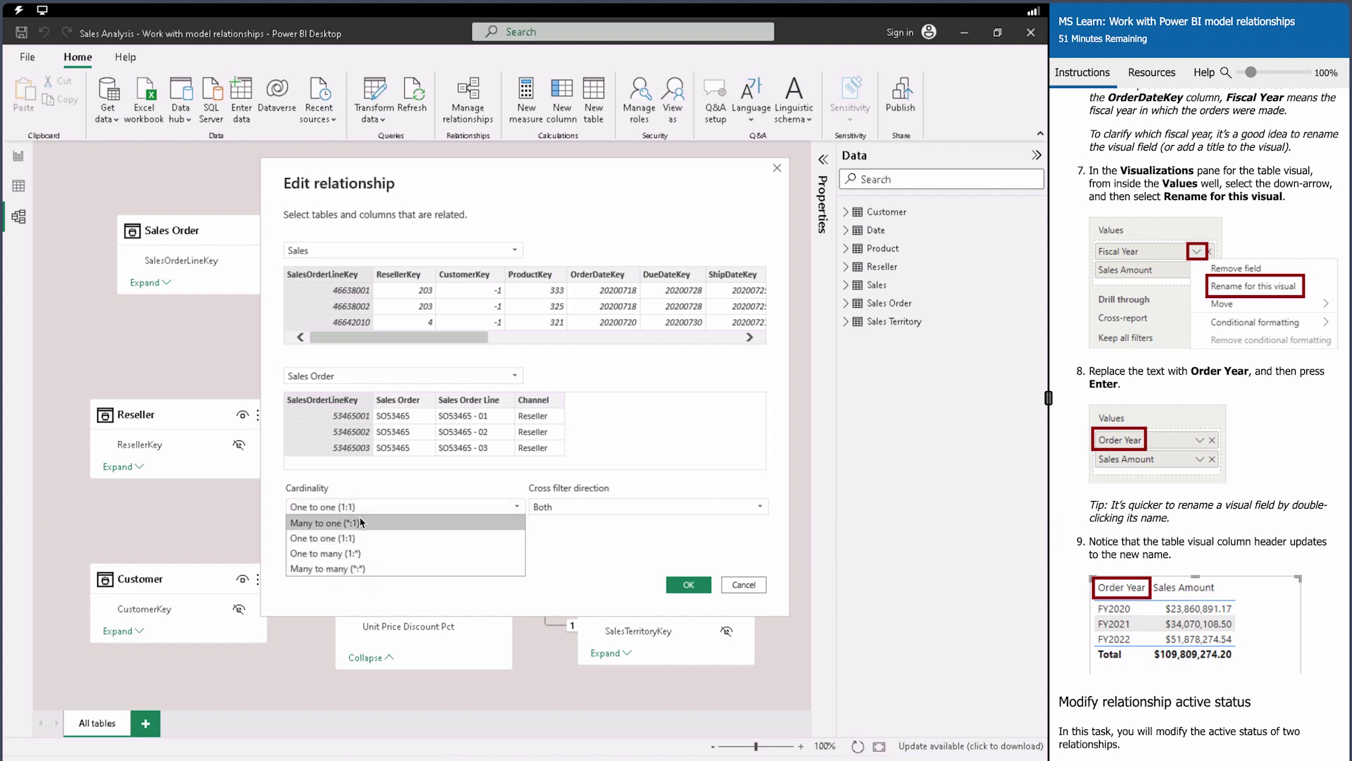
pyautogui.click(584, 508)
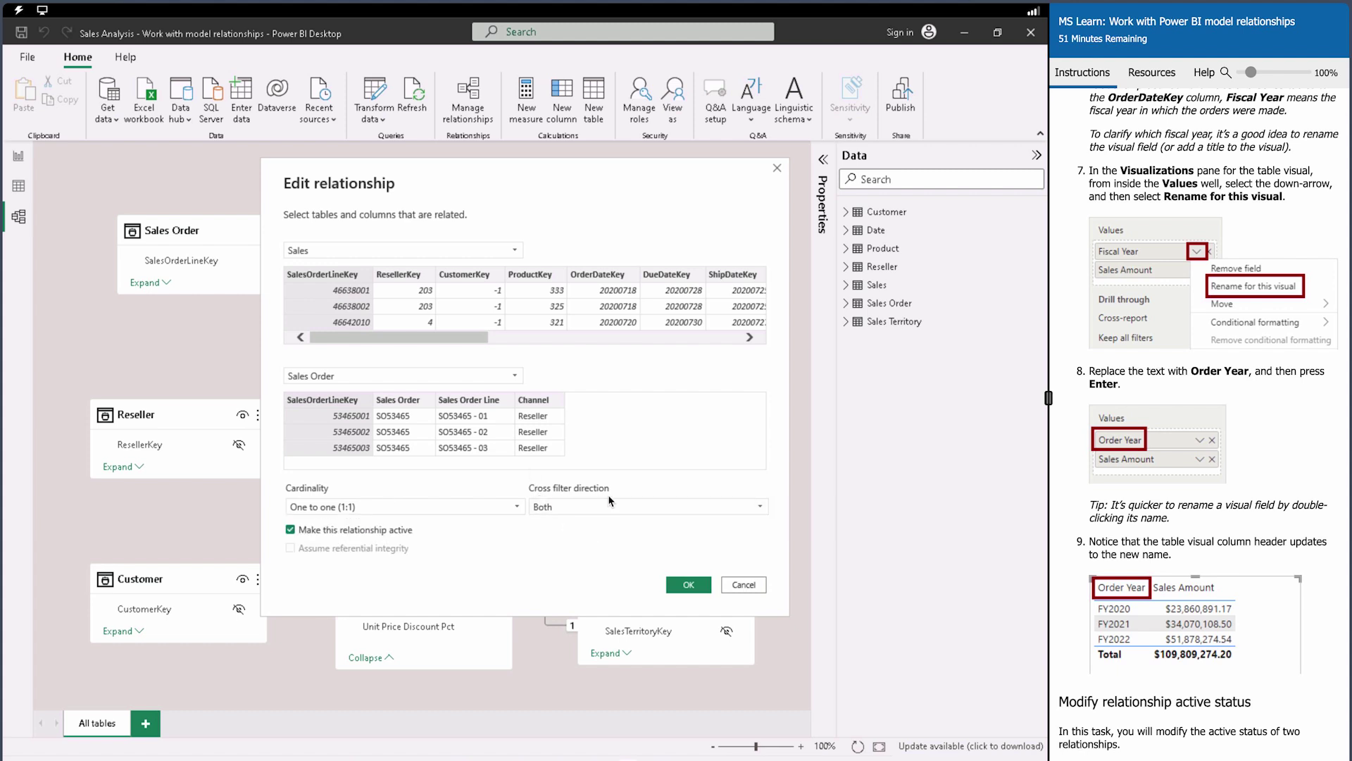
pyautogui.click(604, 514)
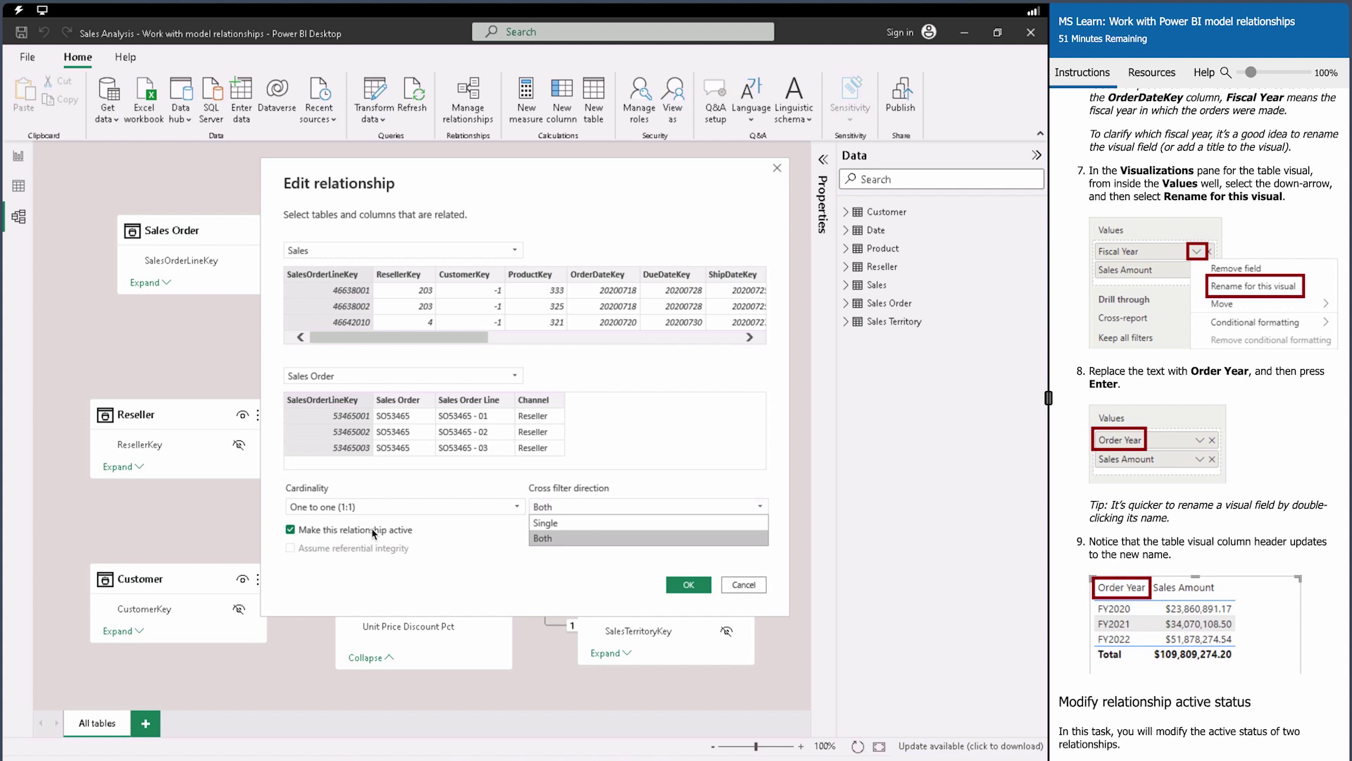
pyautogui.click(326, 562)
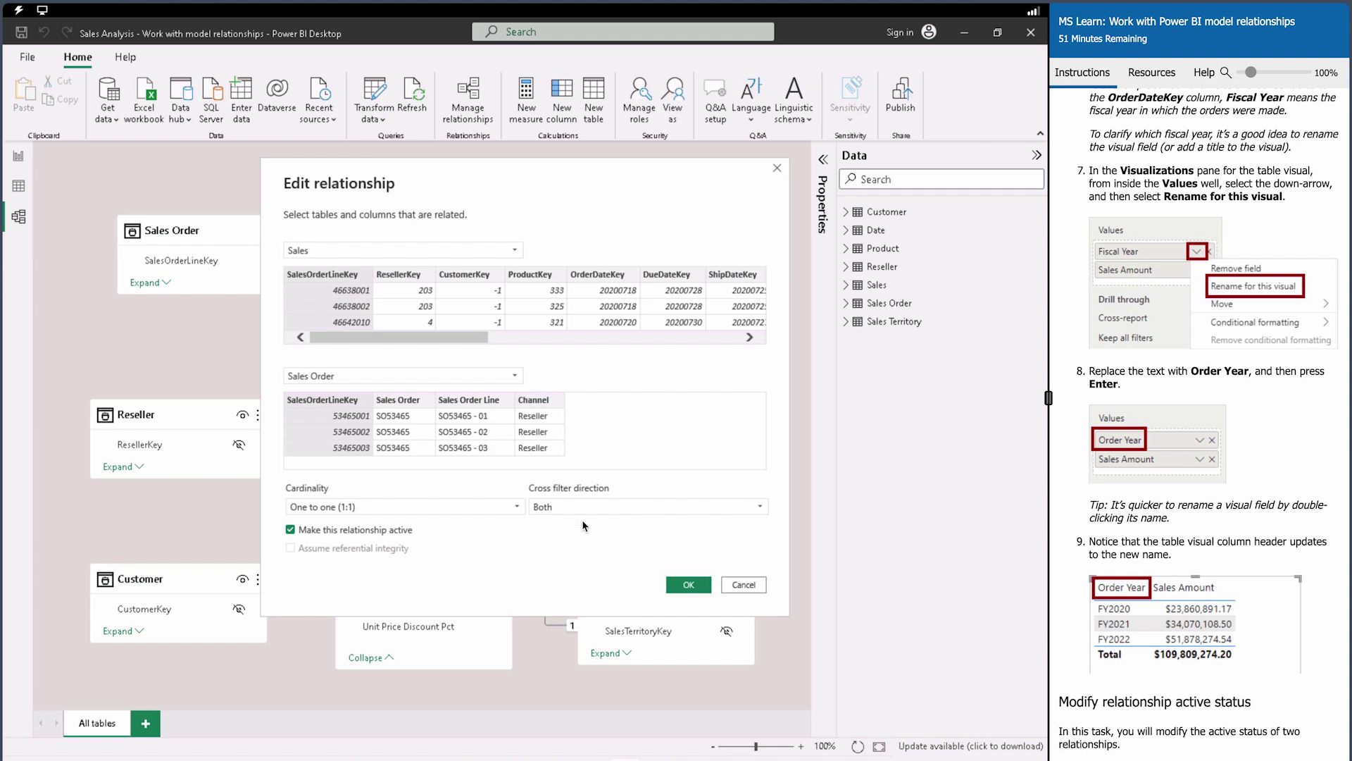
pyautogui.click(740, 586)
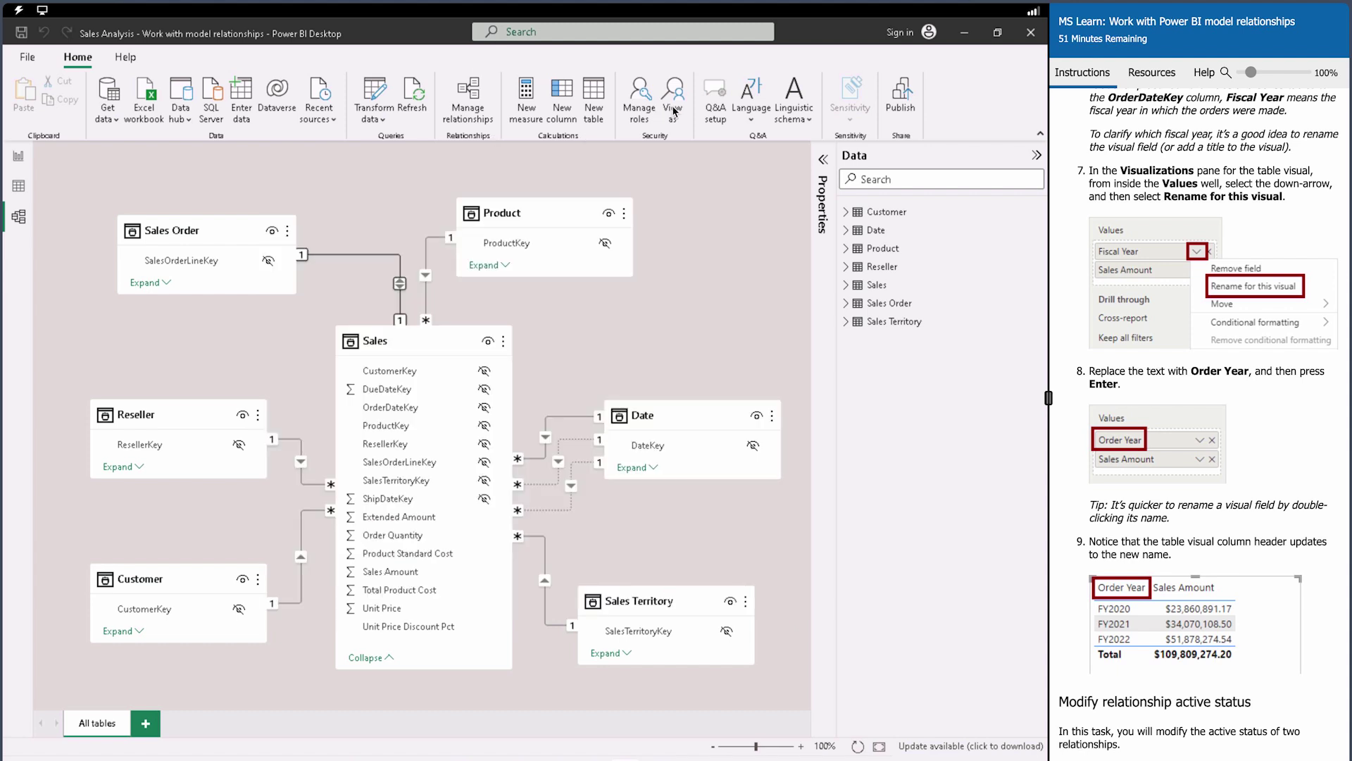
pyautogui.click(481, 124)
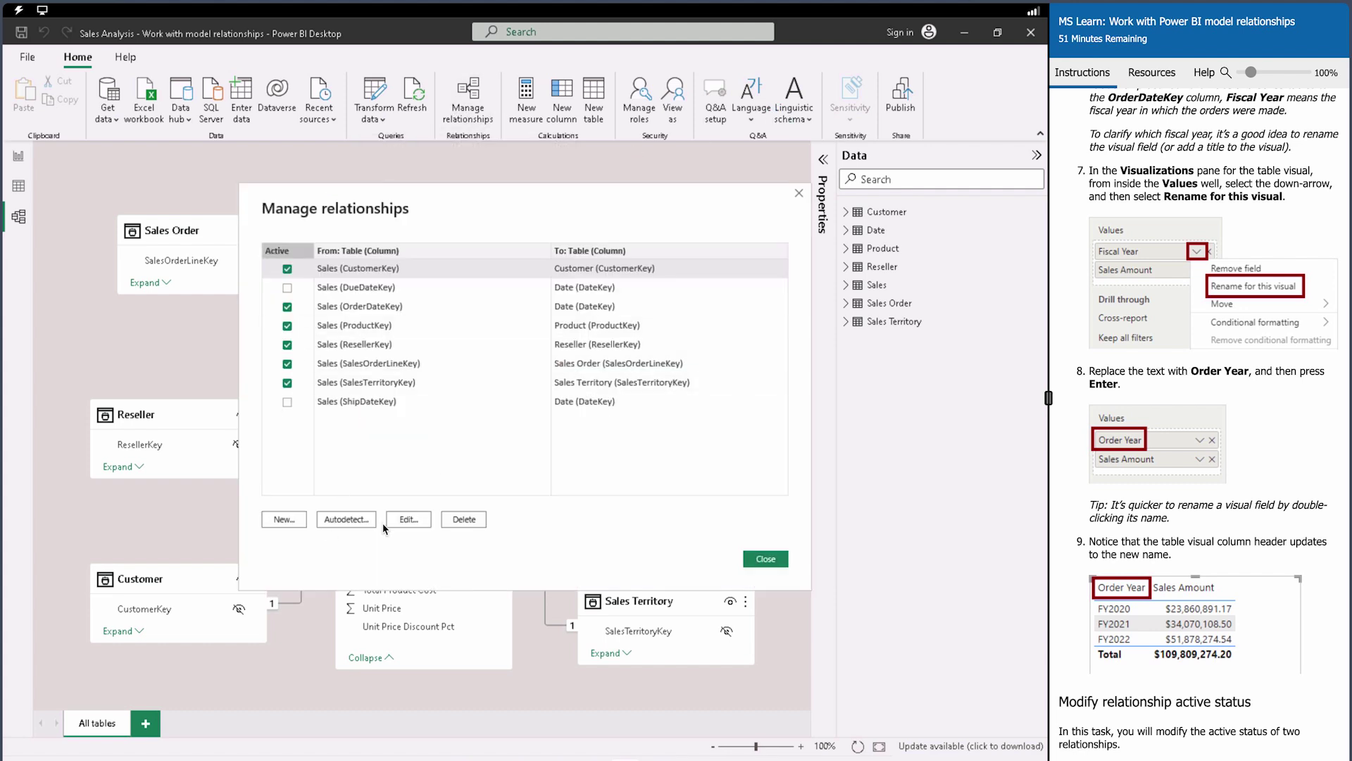
pyautogui.click(766, 559)
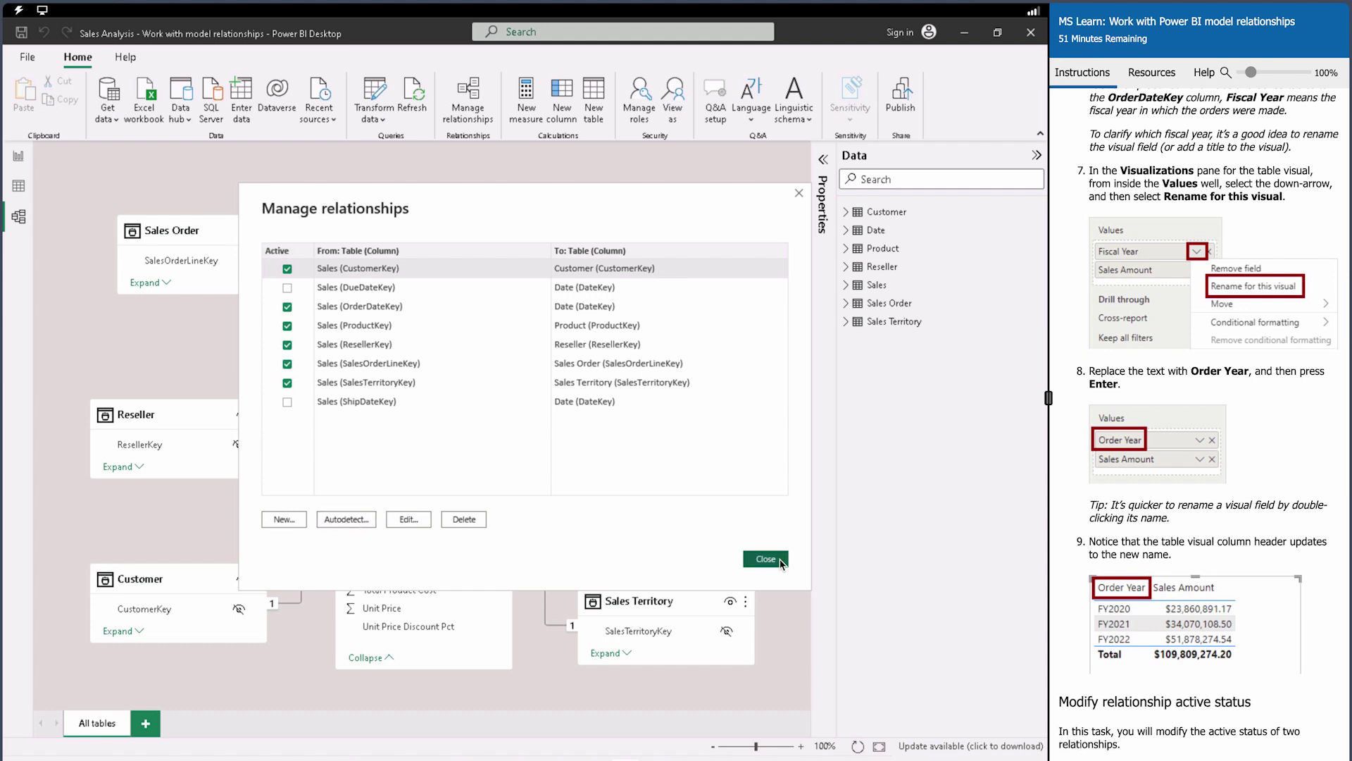
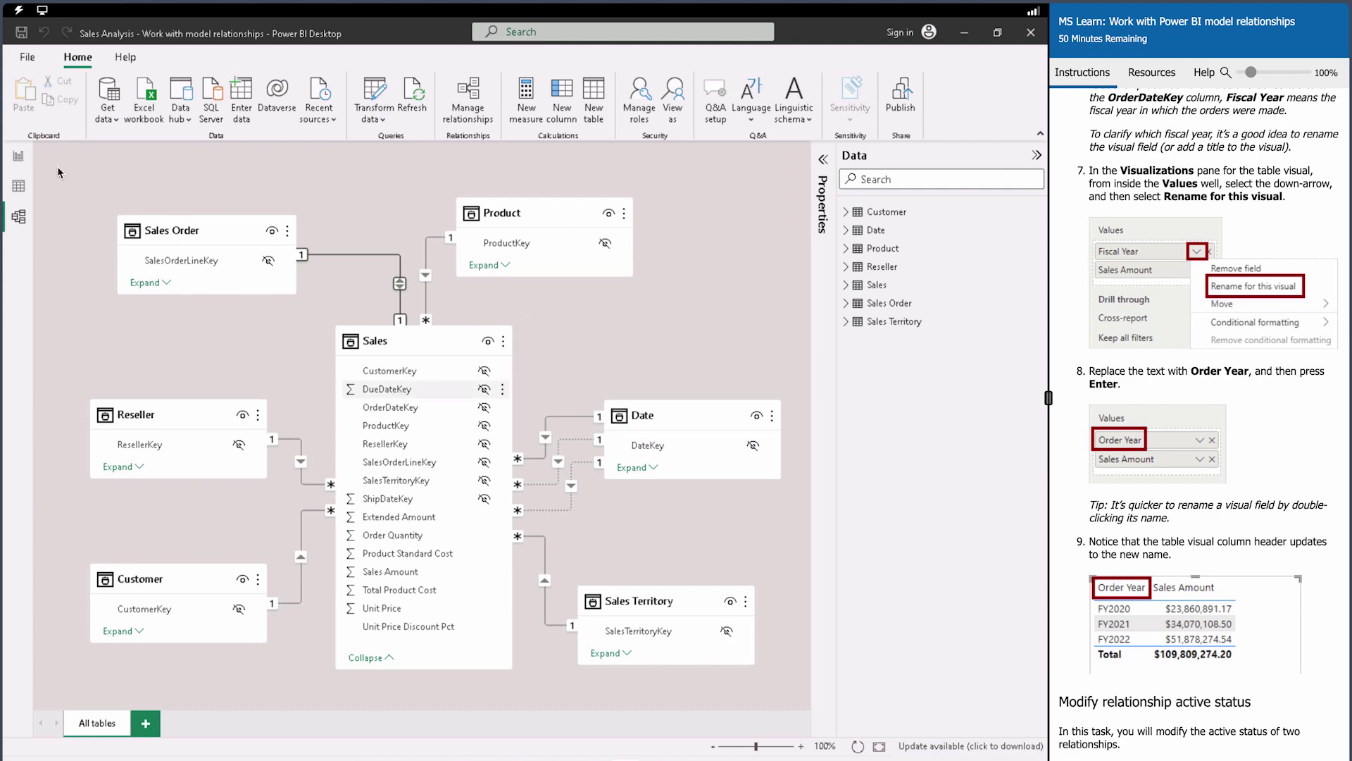
# Browse the Date table's Fiscal Quarter field in Table view, then return to the Report canvas.
pyautogui.click(18, 185)
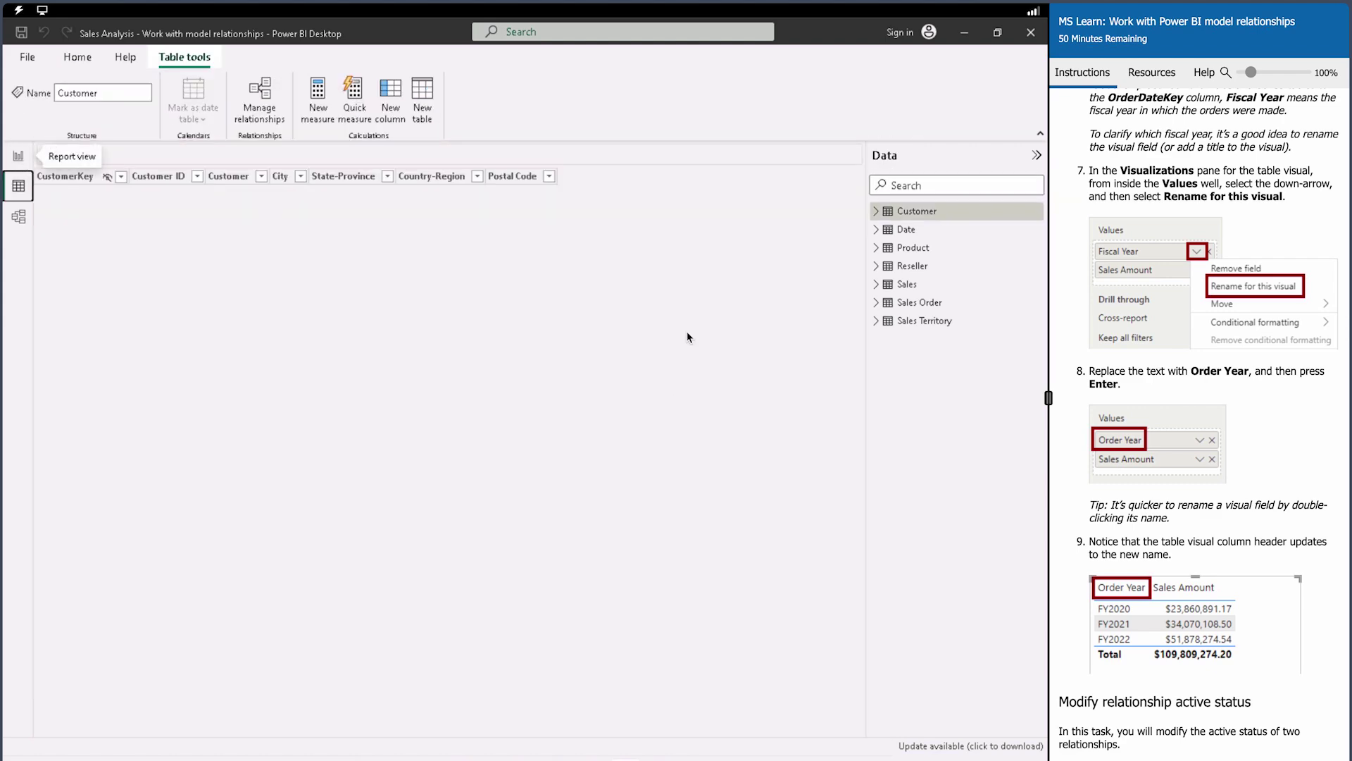
pyautogui.click(876, 228)
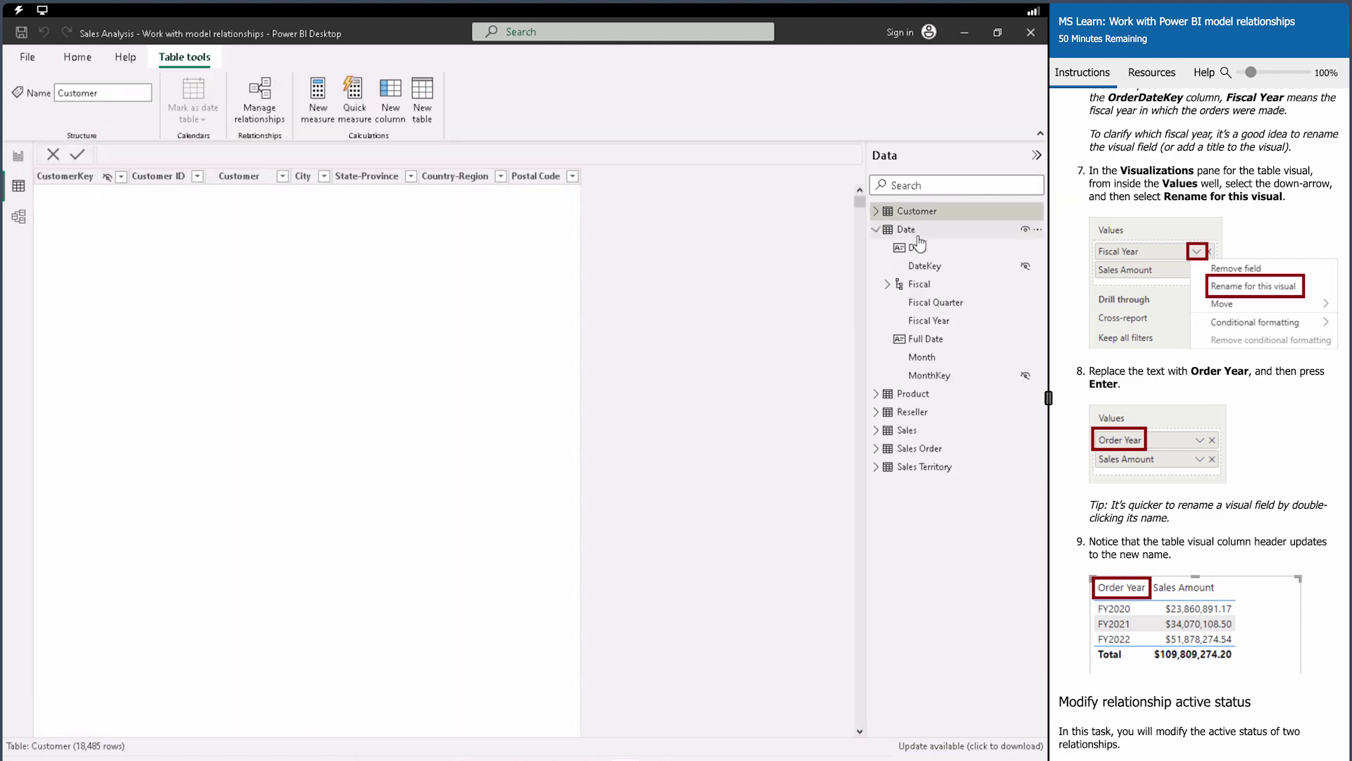
pyautogui.click(887, 284)
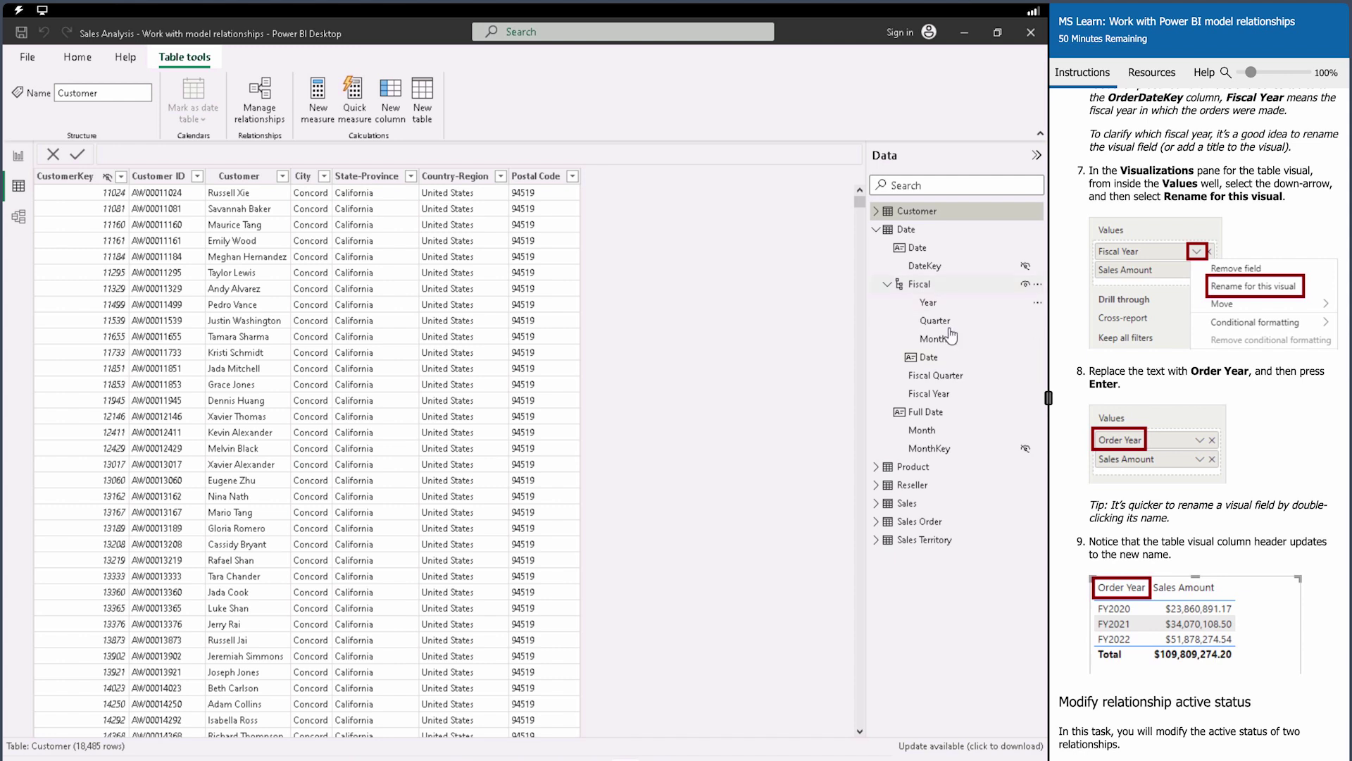
pyautogui.click(935, 320)
pyautogui.click(19, 162)
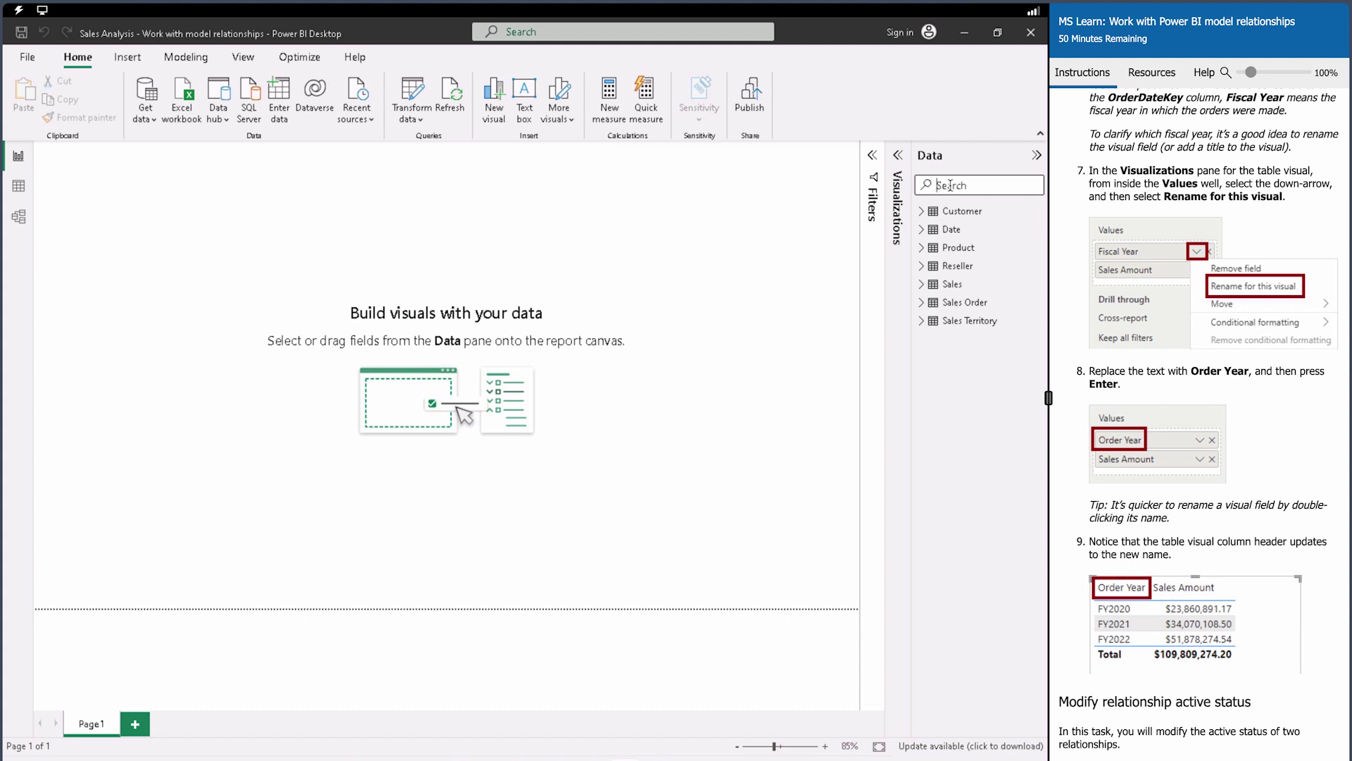
# Search the Data pane for 'year' and drop the fiscal Year field onto the canvas as a table.
pyautogui.click(979, 185)
pyautogui.write('order')
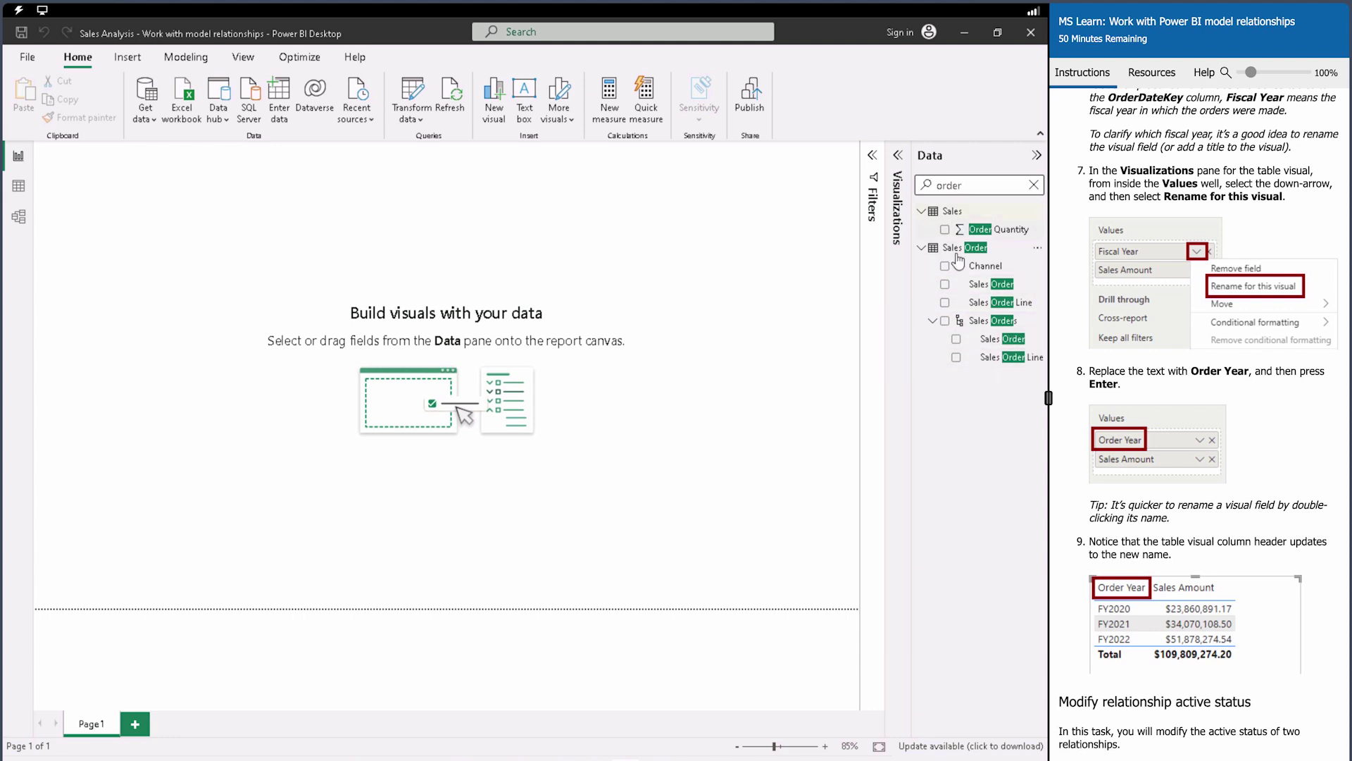
pyautogui.doubleClick(933, 180)
pyautogui.write('year')
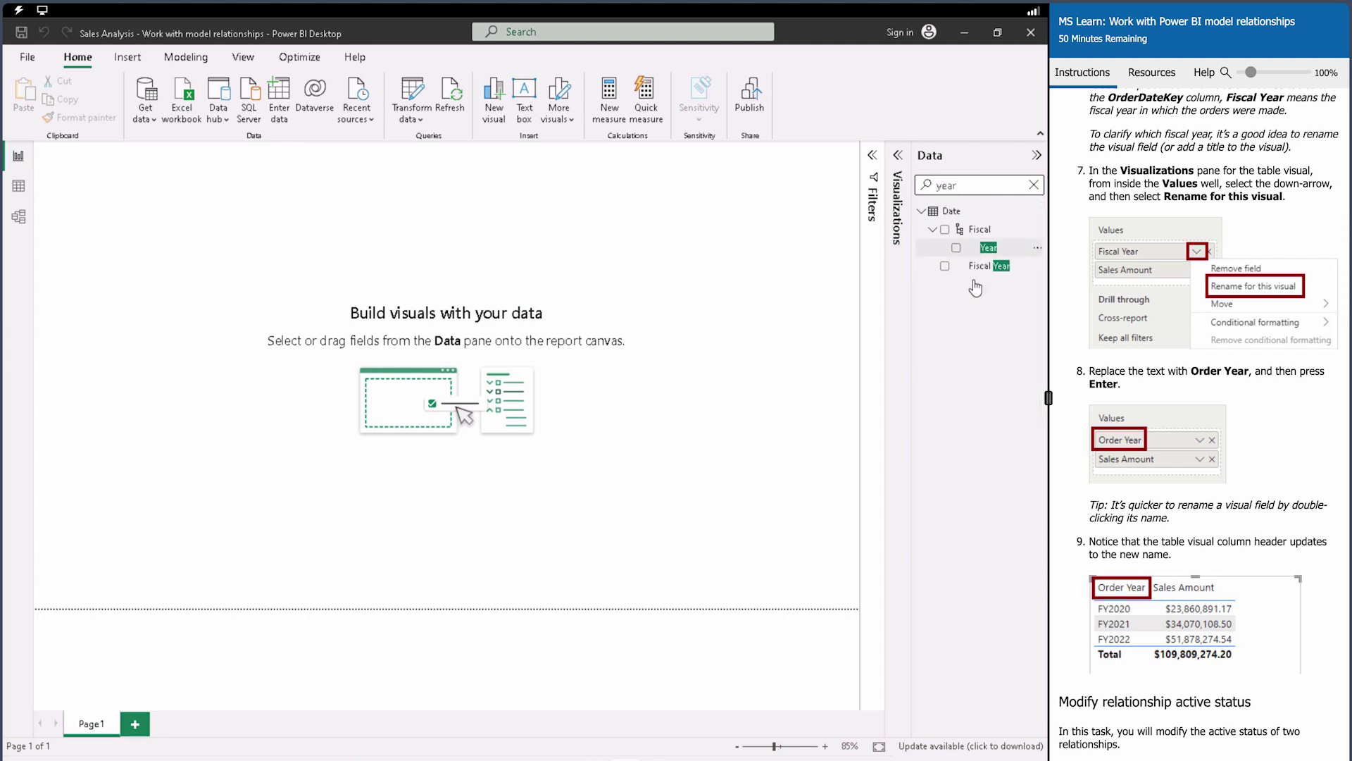
pyautogui.moveTo(986, 248); pyautogui.dragTo(350, 280)
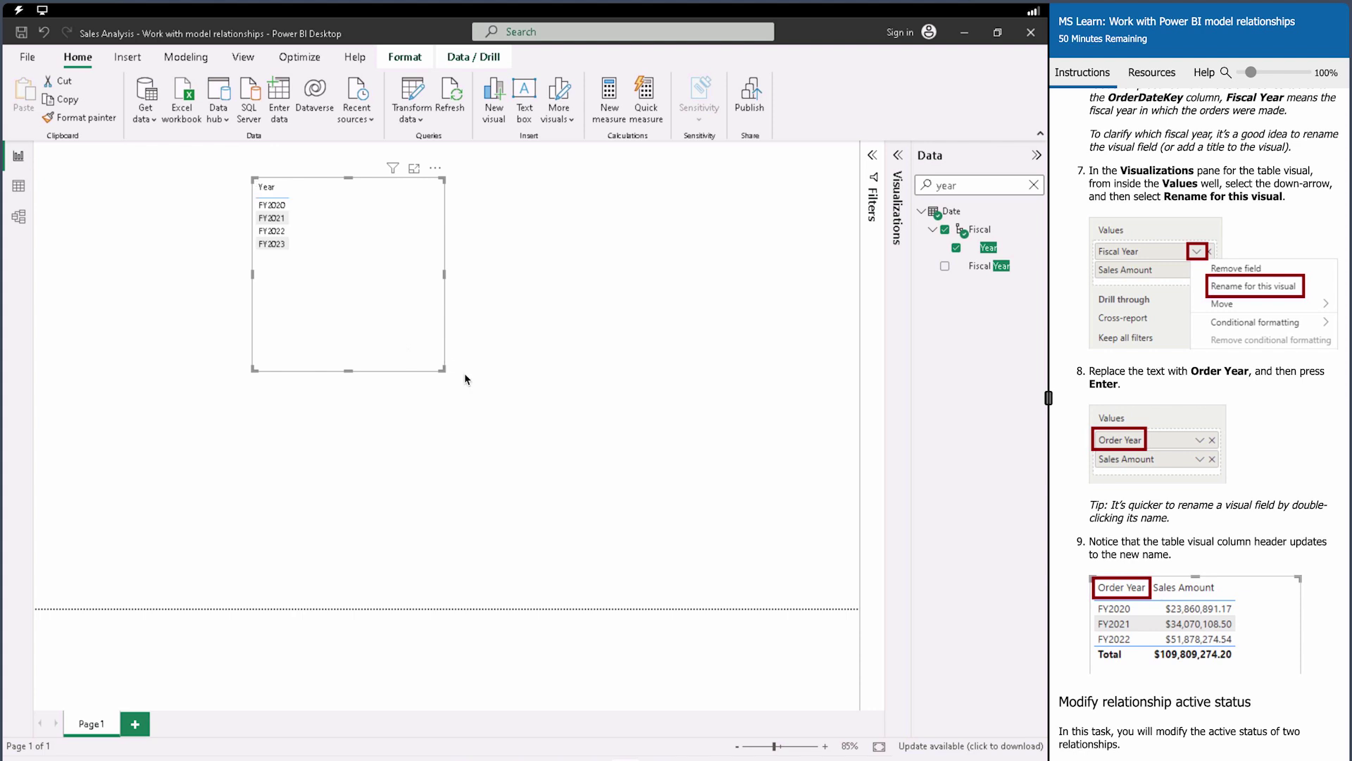
# Add Sales Amount to the Year table, then enlarge it and move it lower.
pyautogui.click(1028, 184)
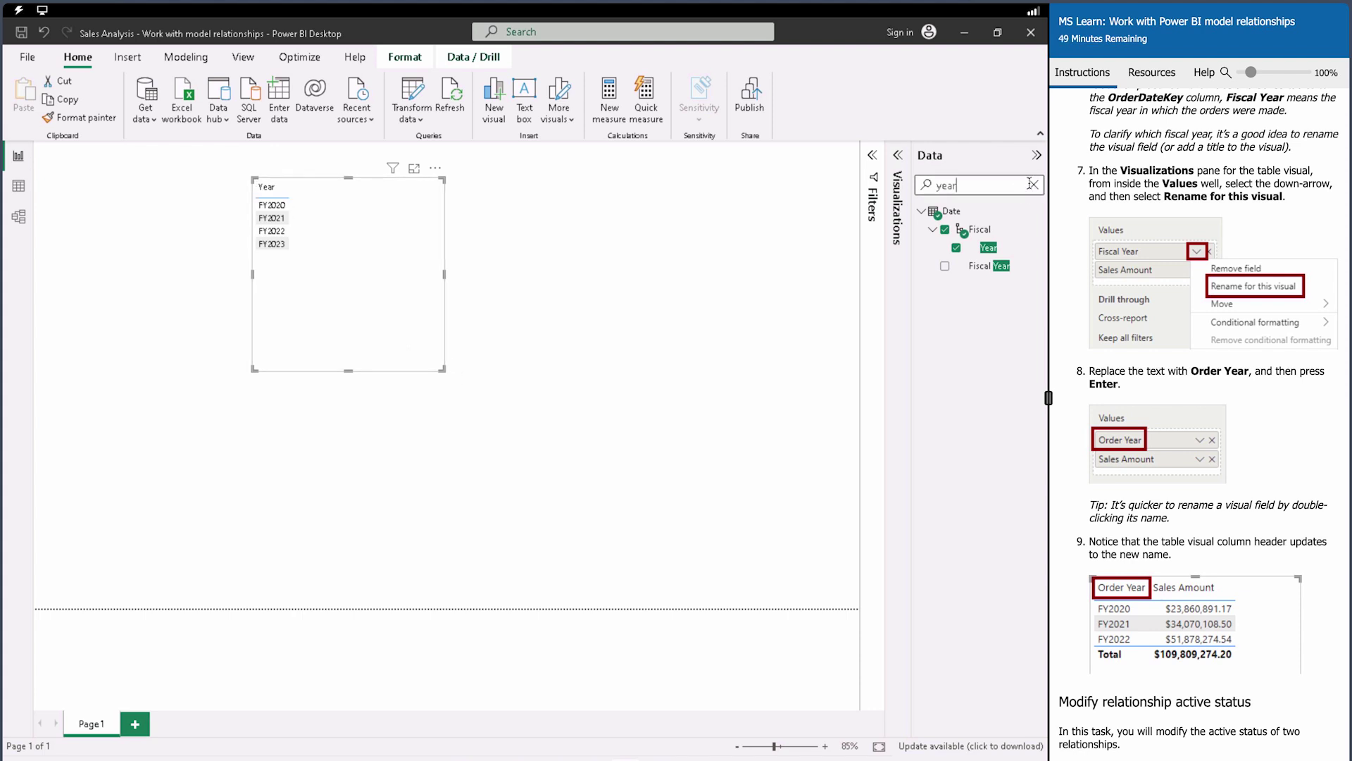
pyautogui.click(1031, 184)
pyautogui.write('sales am')
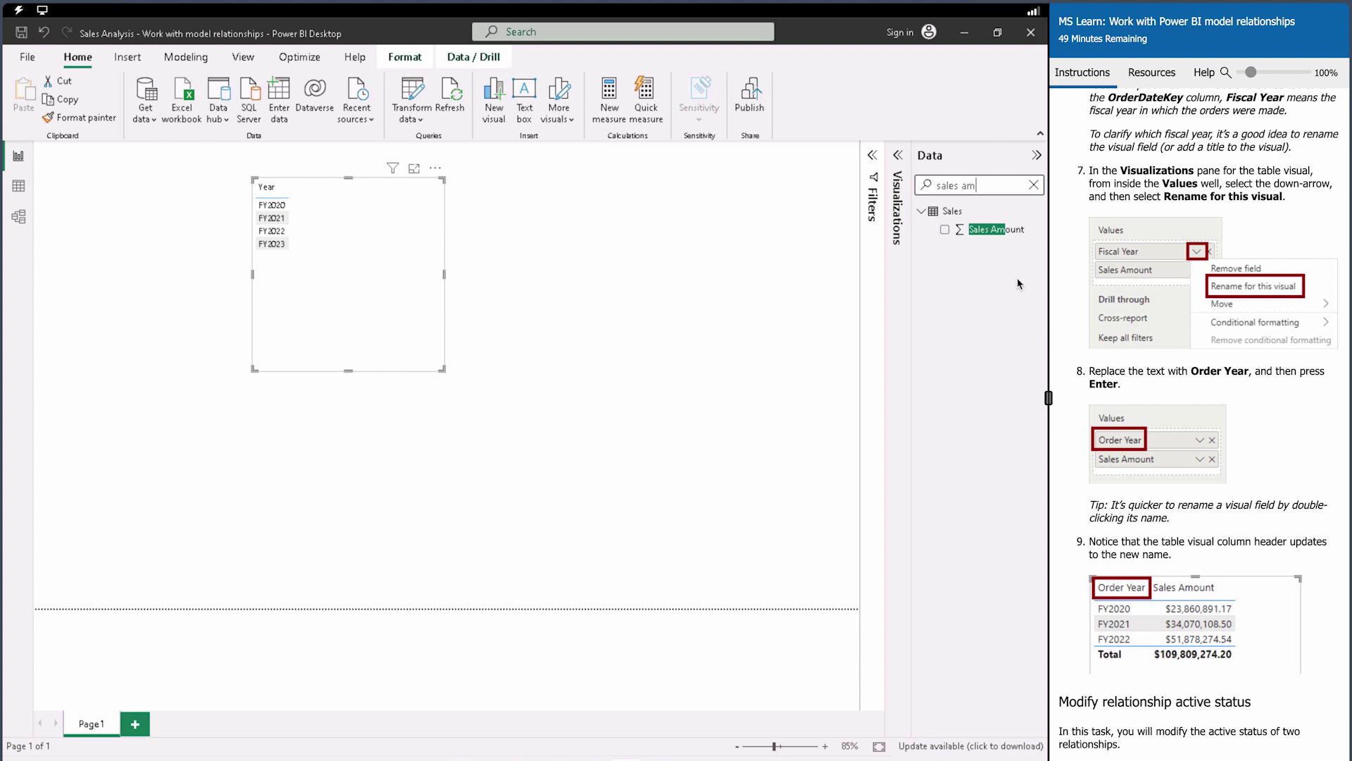
pyautogui.moveTo(995, 229); pyautogui.dragTo(386, 254)
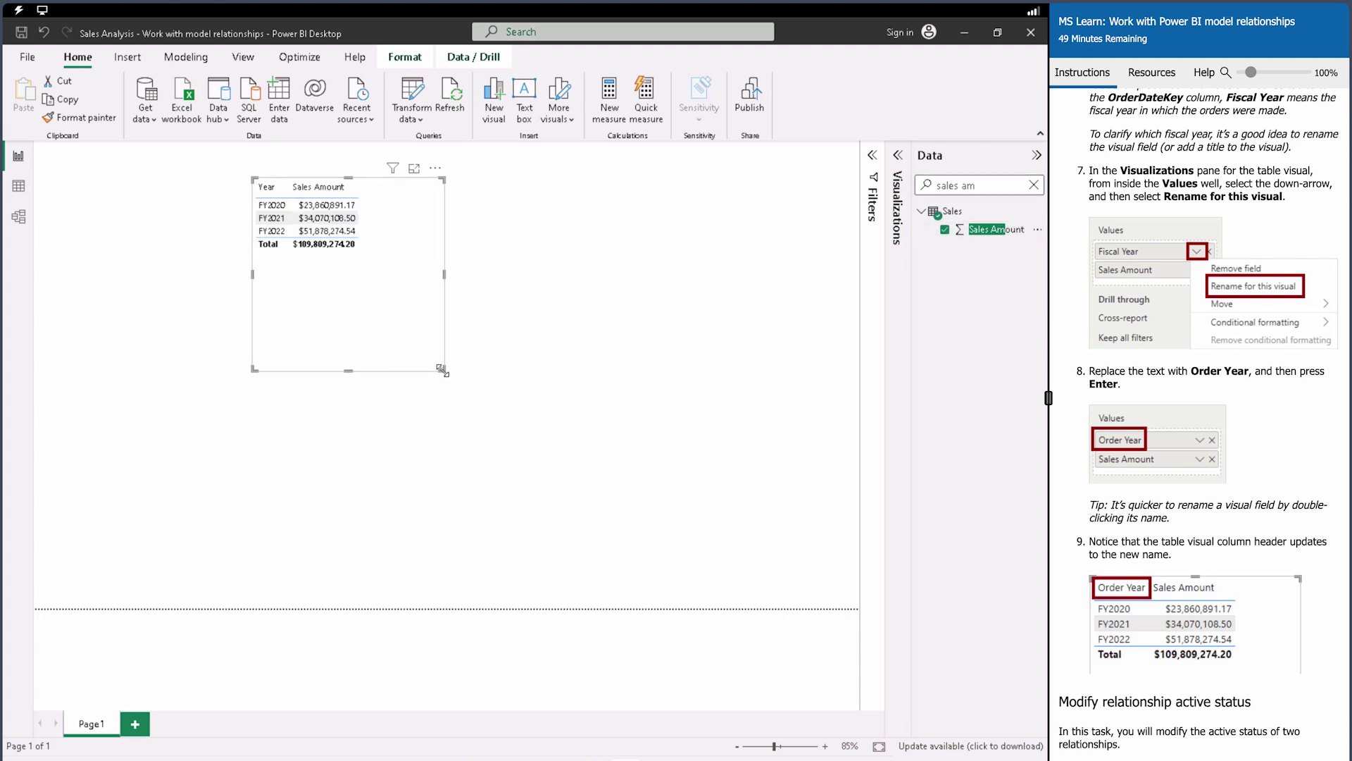
pyautogui.moveTo(441, 369); pyautogui.dragTo(498, 281)
pyautogui.moveTo(441, 226); pyautogui.dragTo(387, 400)
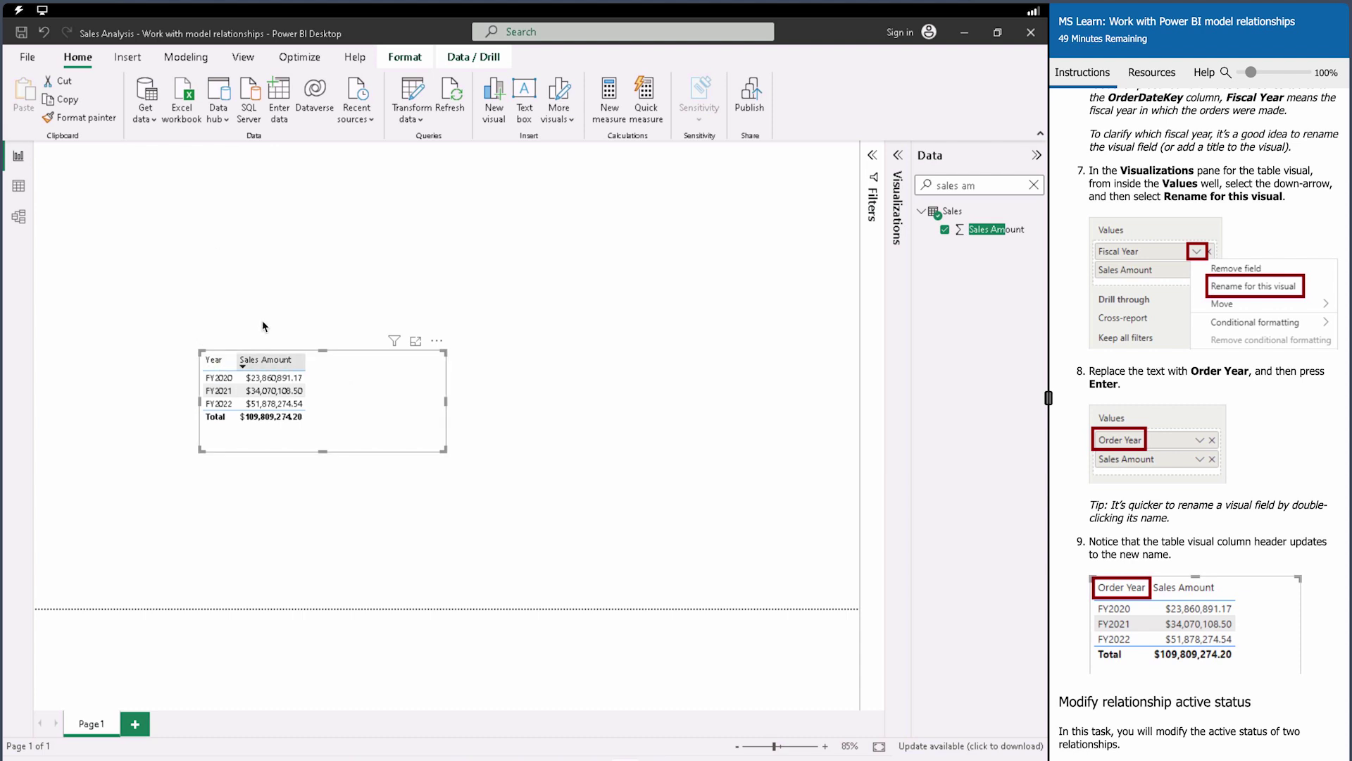
# In Model view, inspect the Sales–Date OrderDateKey relationship's settings and cancel without changes.
pyautogui.click(18, 216)
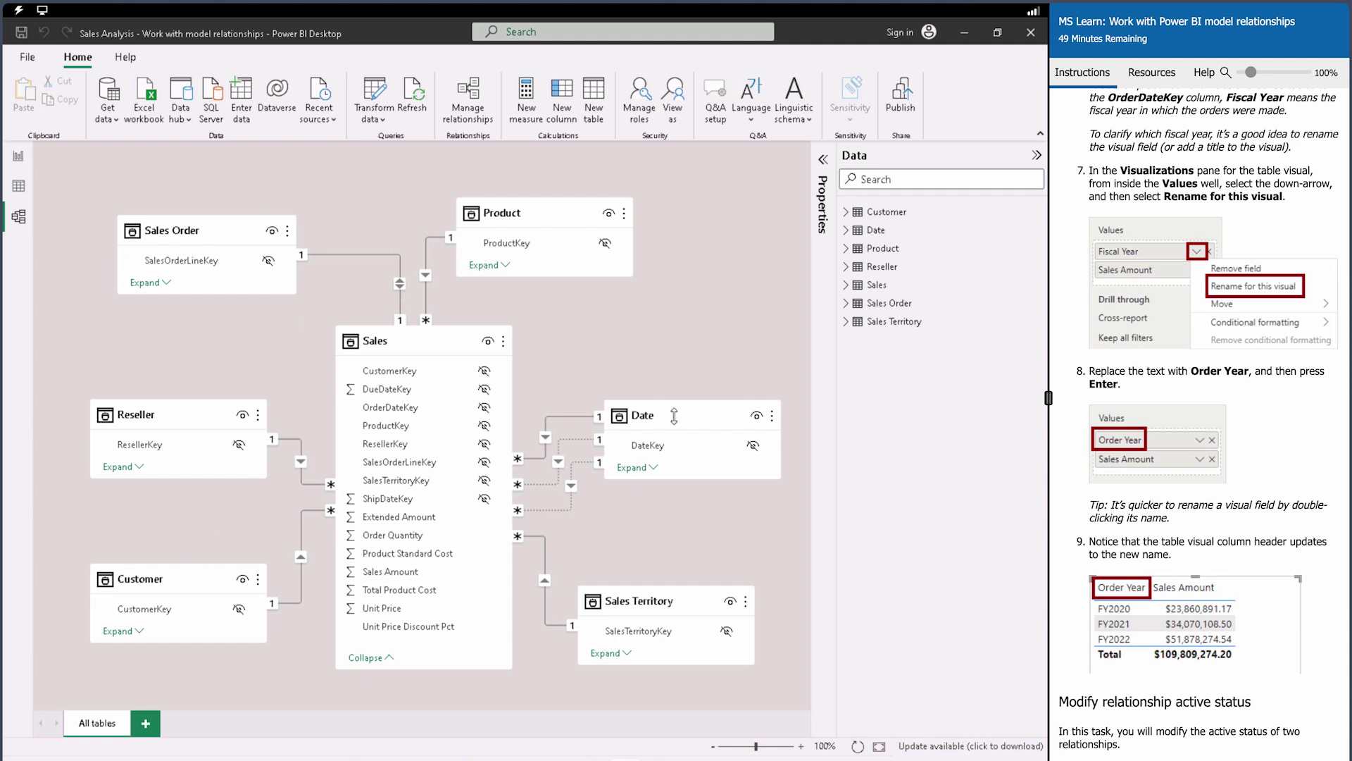
pyautogui.click(665, 419)
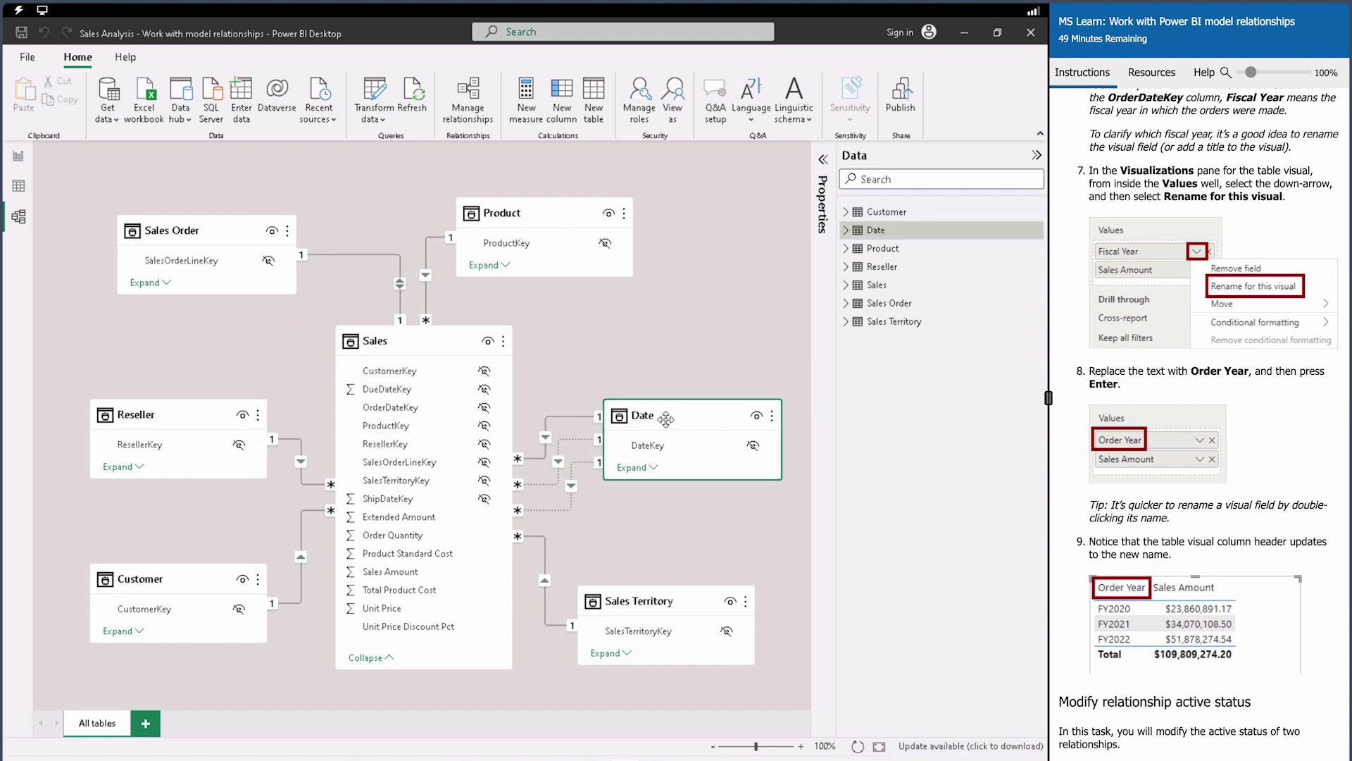
pyautogui.click(565, 416)
pyautogui.doubleClick(565, 417)
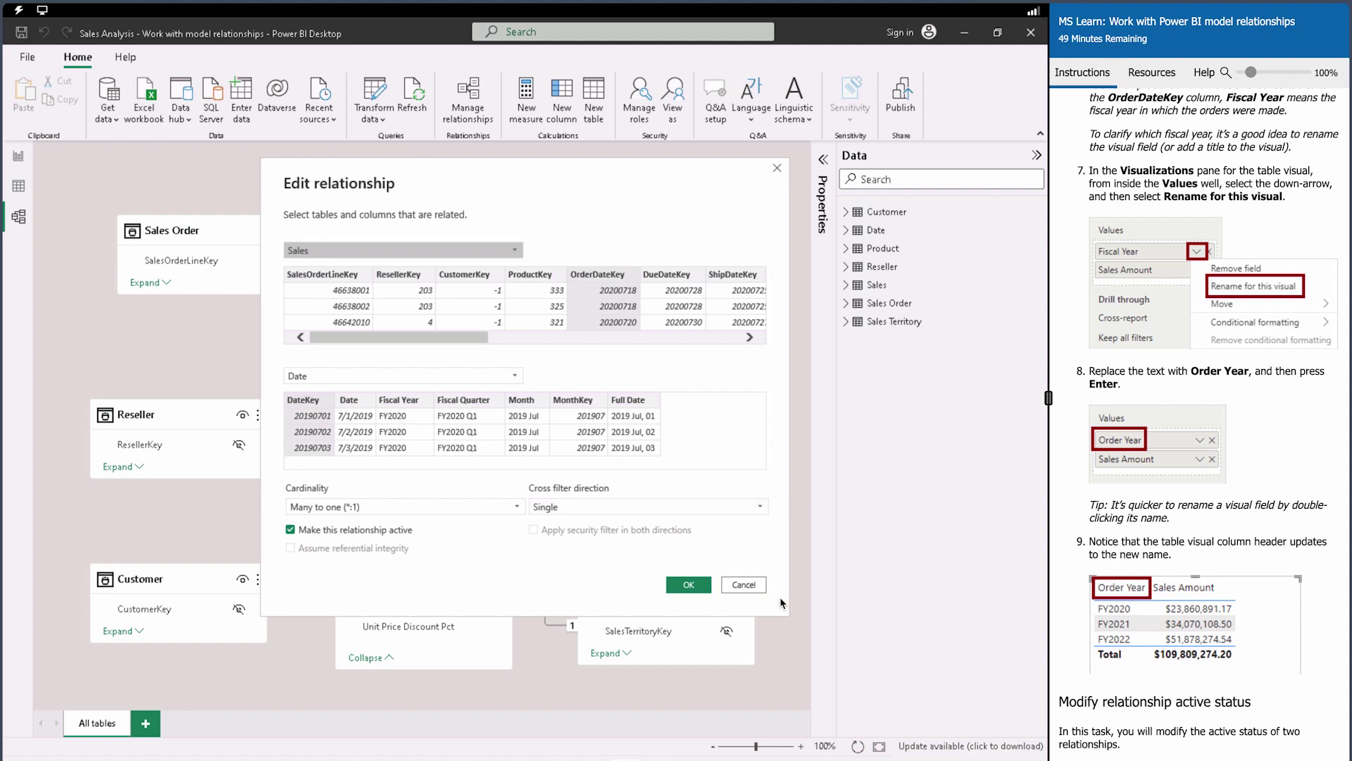
pyautogui.click(757, 585)
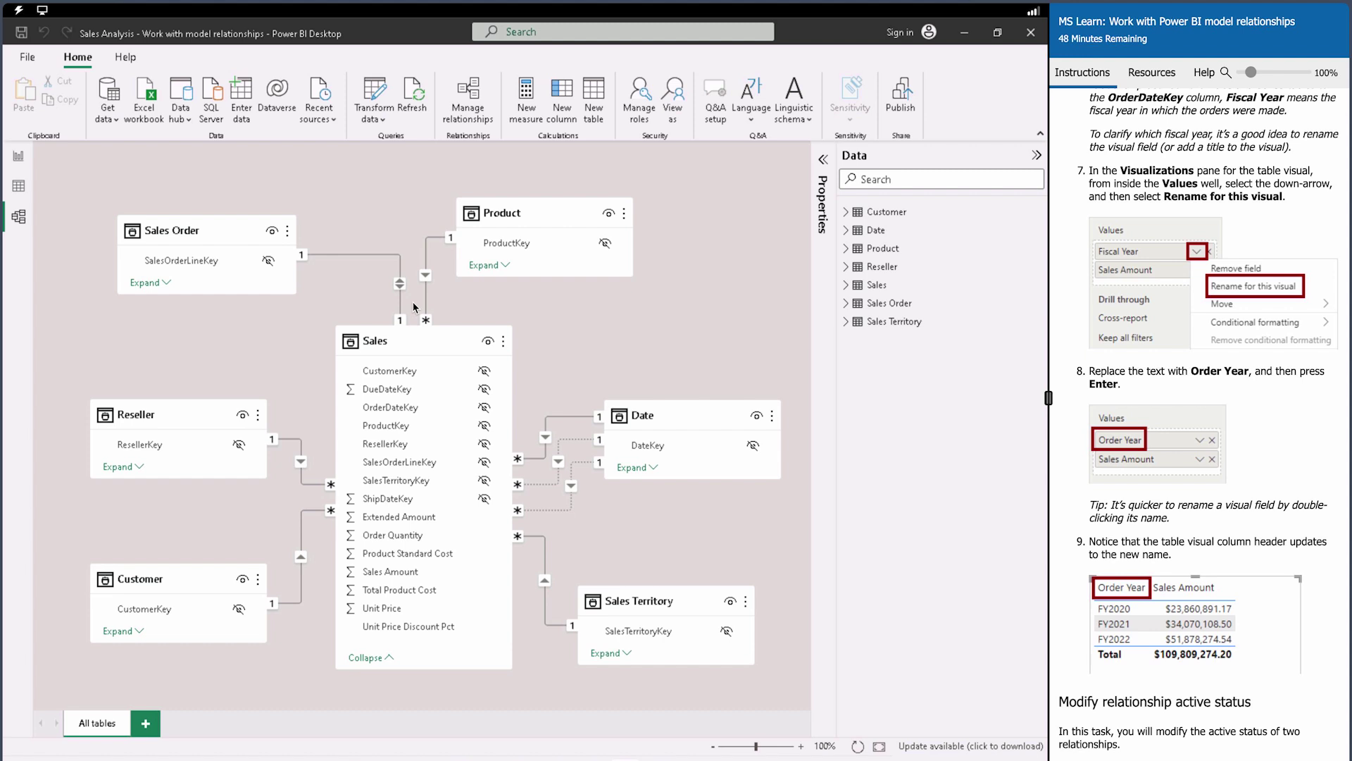
# Make the Sales–Date relationship on OrderDateKey inactive.
pyautogui.click(582, 416)
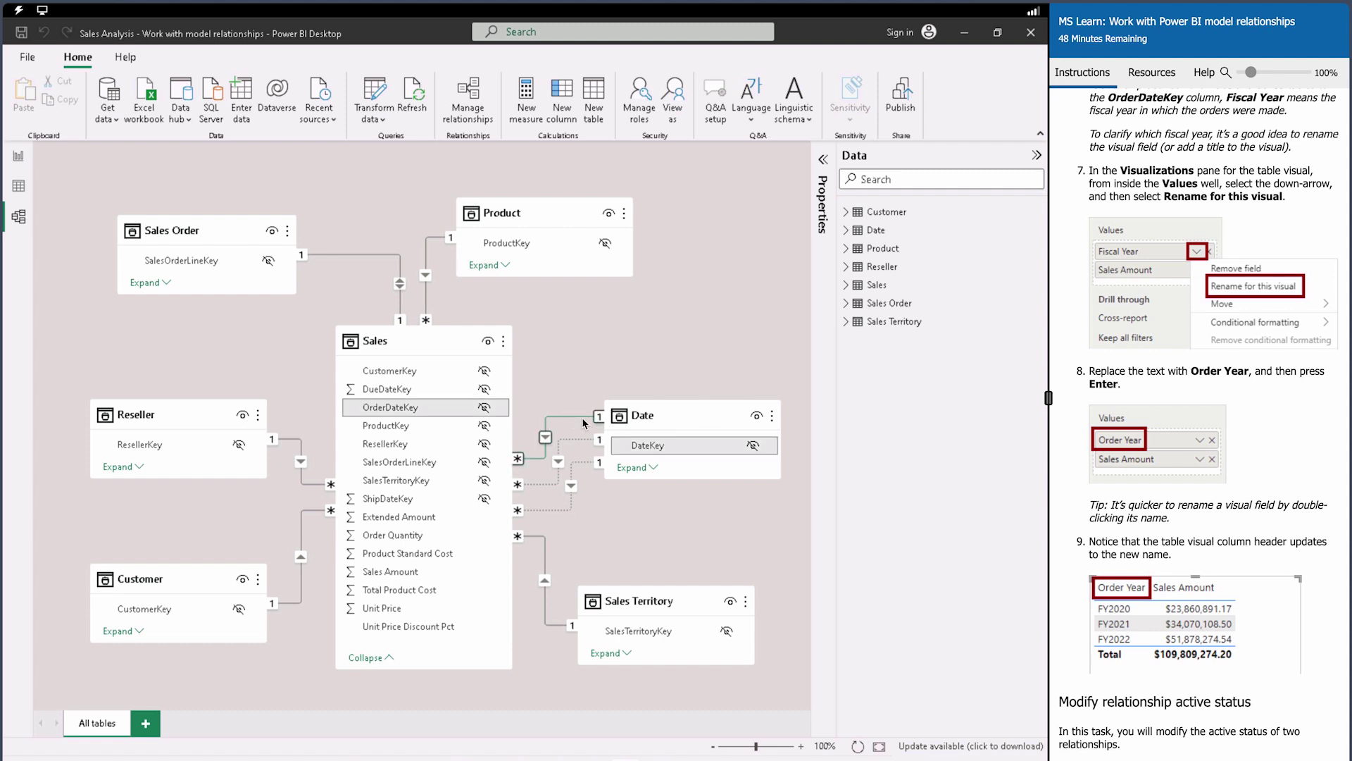
pyautogui.doubleClick(583, 419)
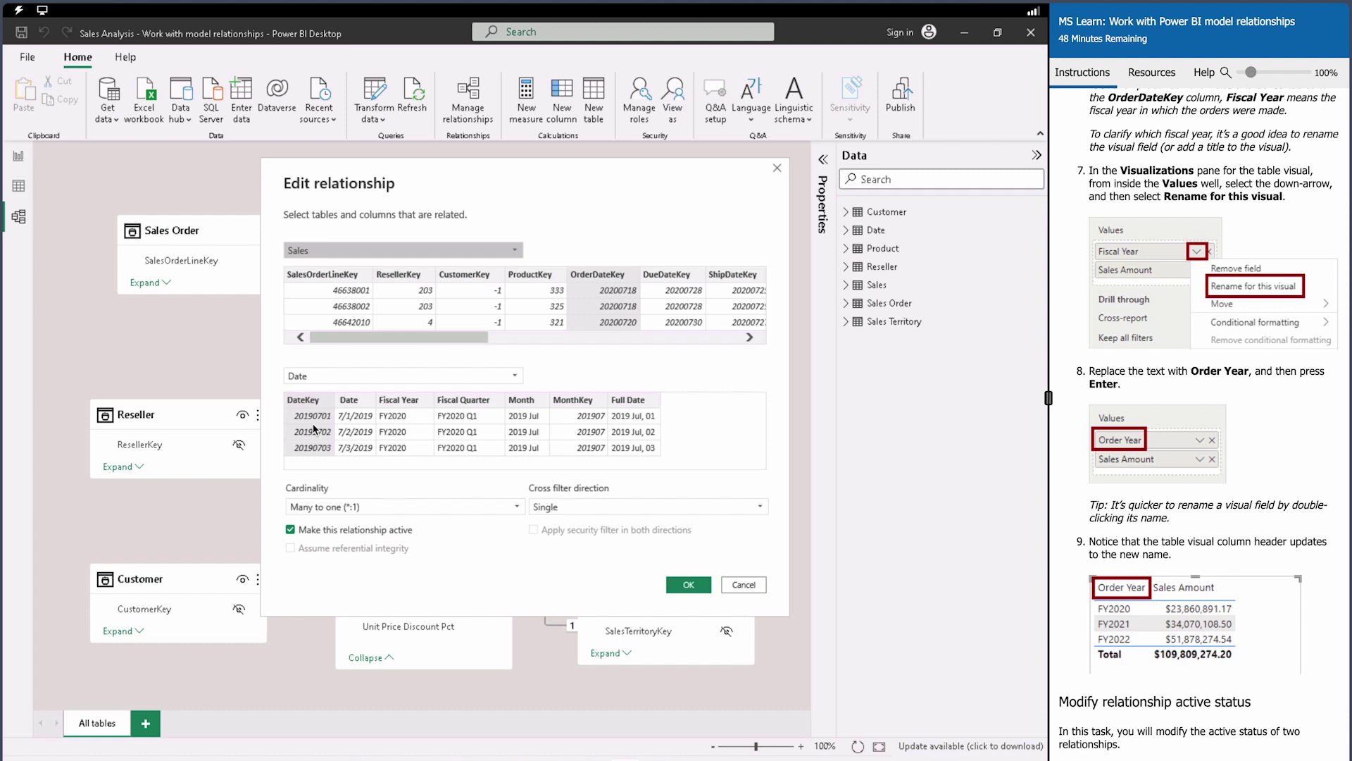
pyautogui.click(291, 530)
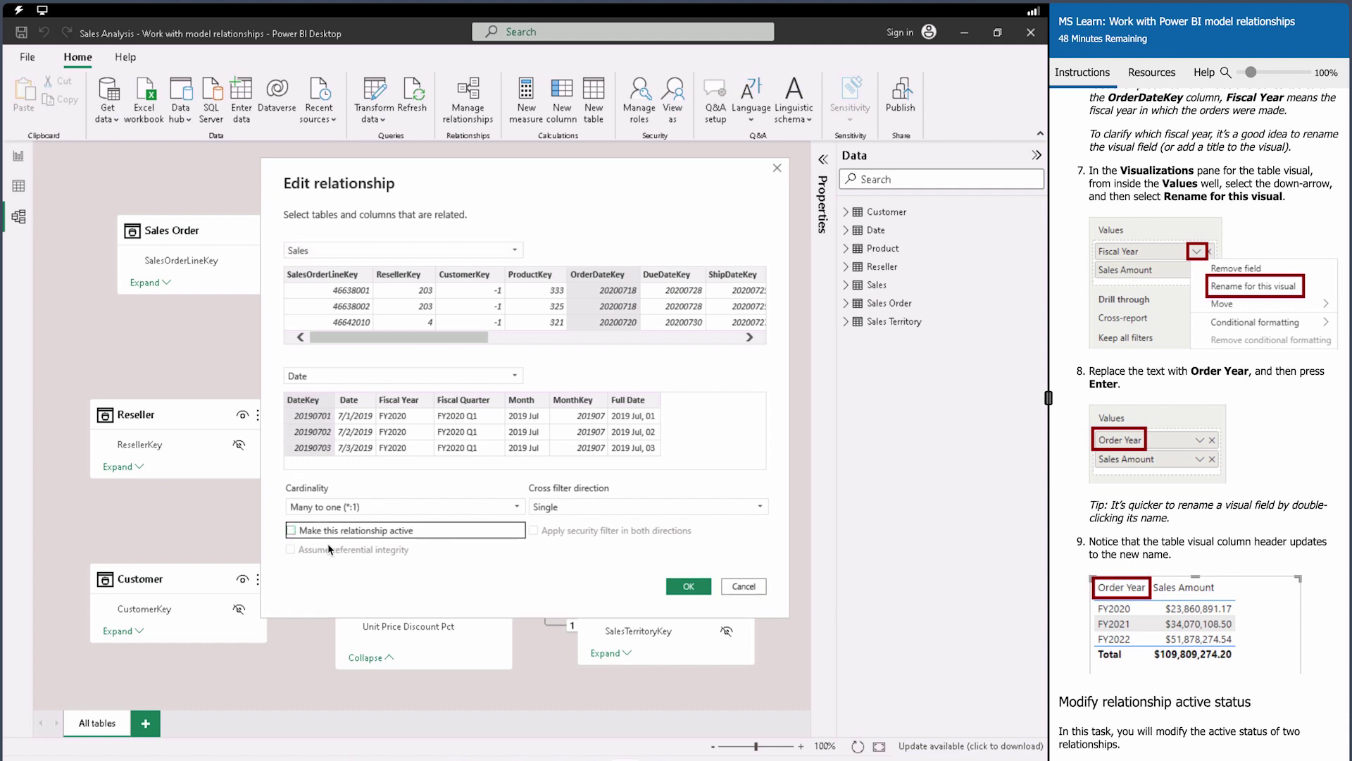
pyautogui.click(688, 586)
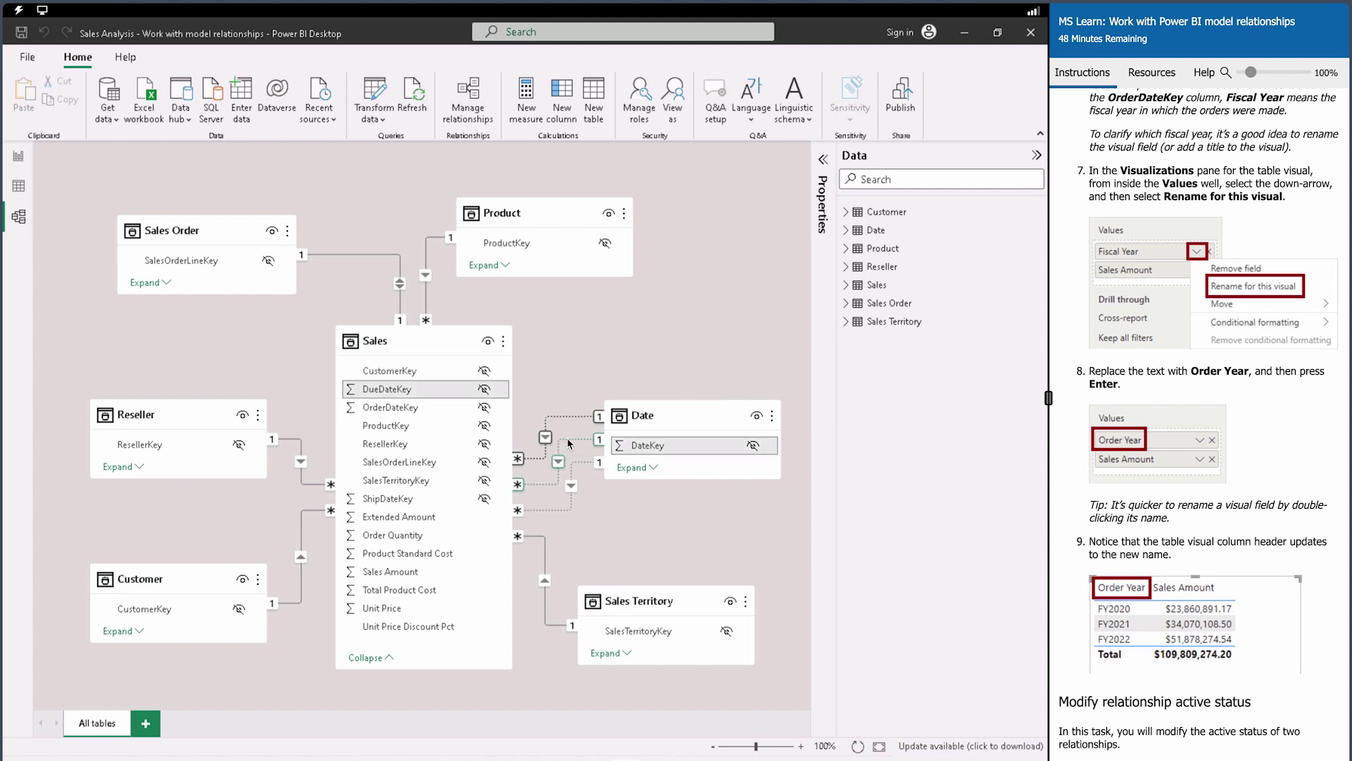
# Make the Sales–Date relationship on DueDateKey active.
pyautogui.doubleClick(569, 441)
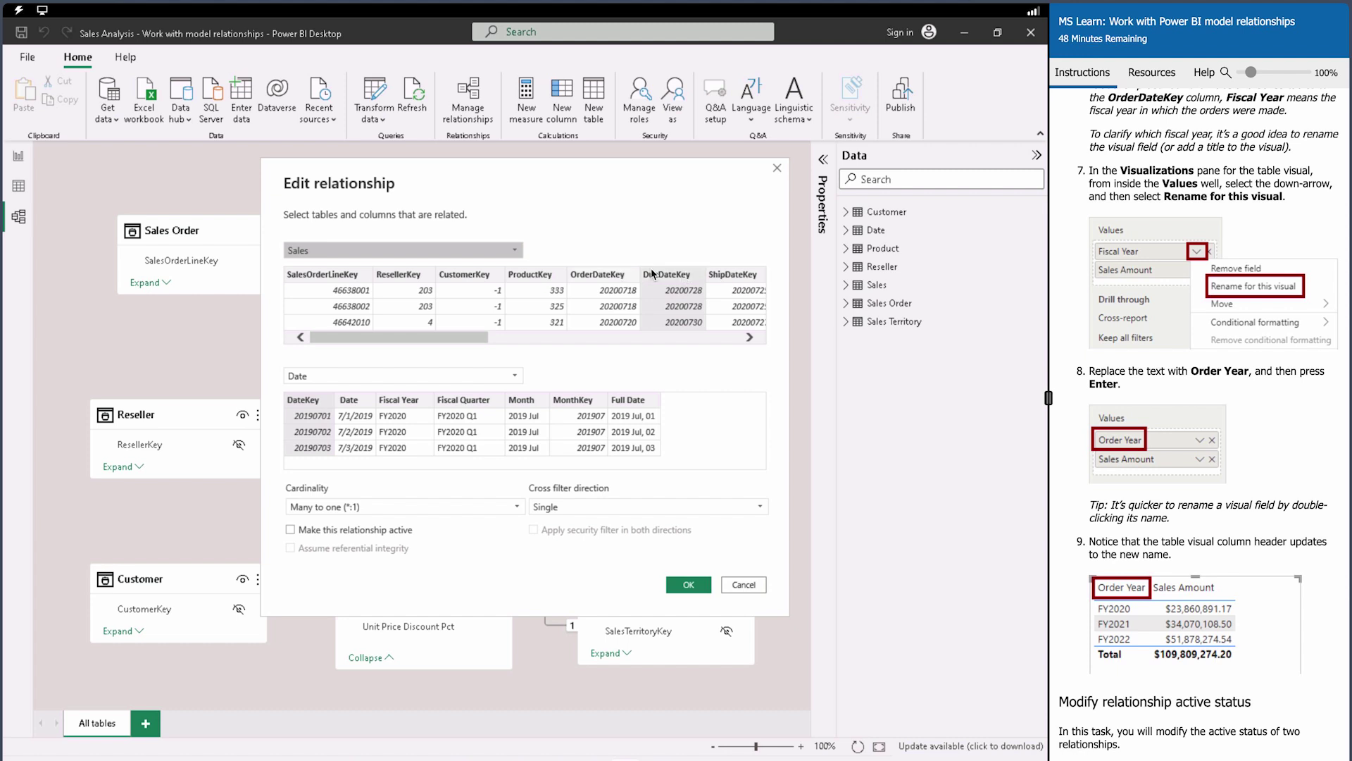
pyautogui.click(331, 533)
pyautogui.click(674, 584)
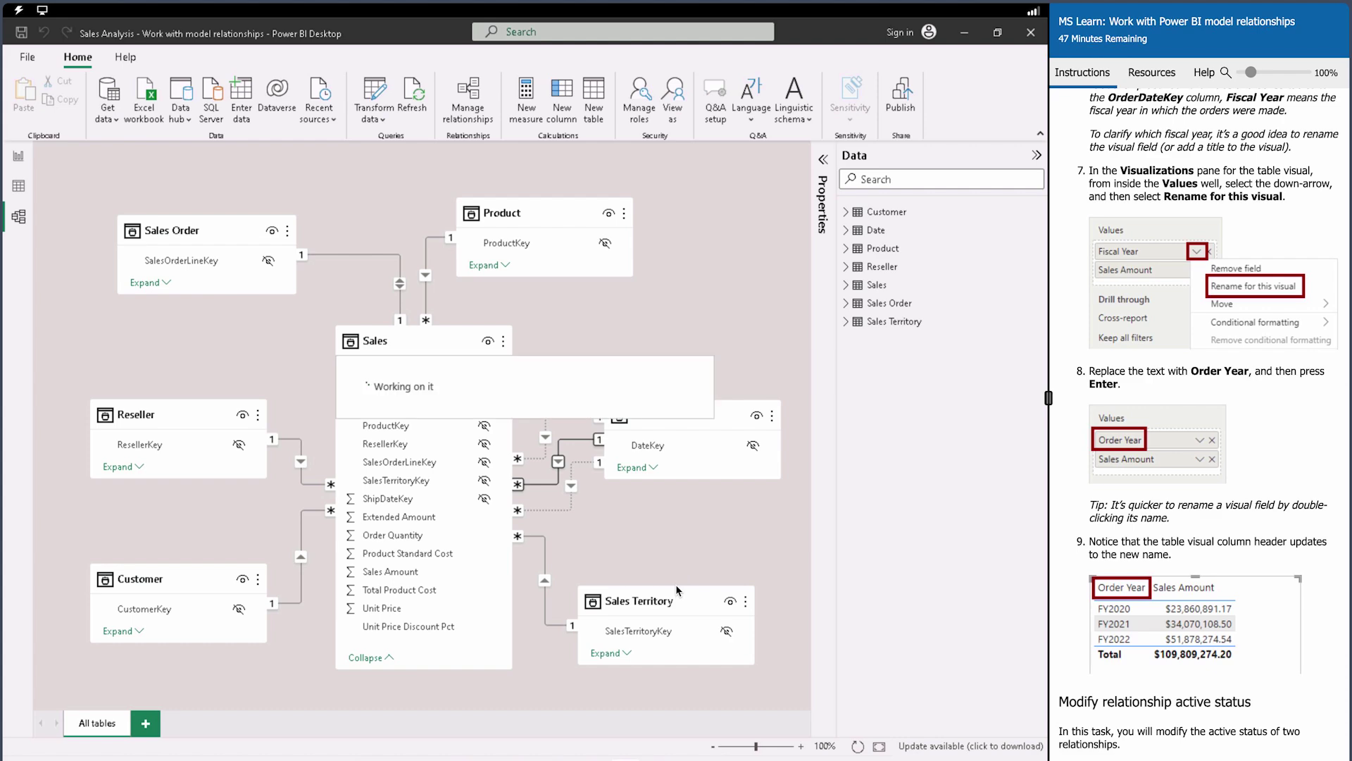
# Scroll the lab instructions to the Sales Shipped formula and copy it.
pyautogui.scroll(-9, 1185, 493)
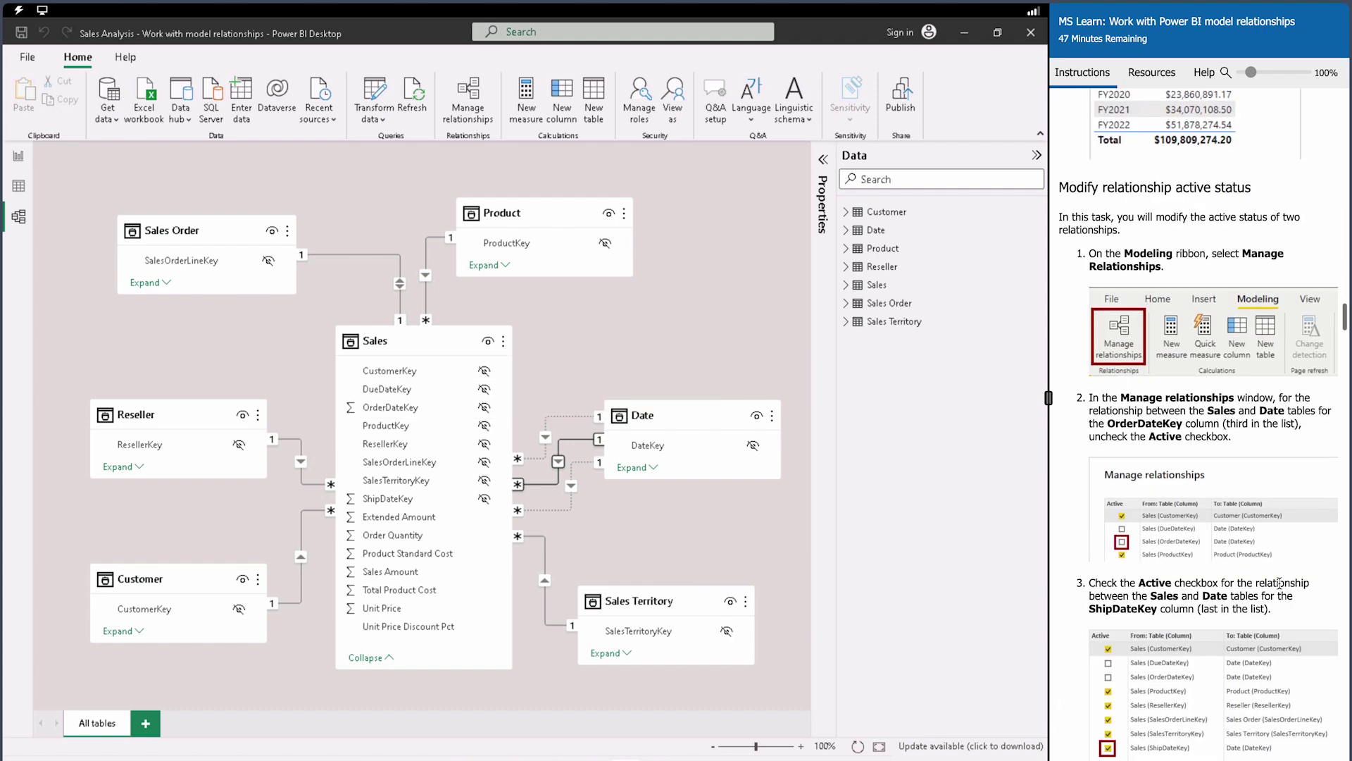
pyautogui.scroll(-15, 1279, 583)
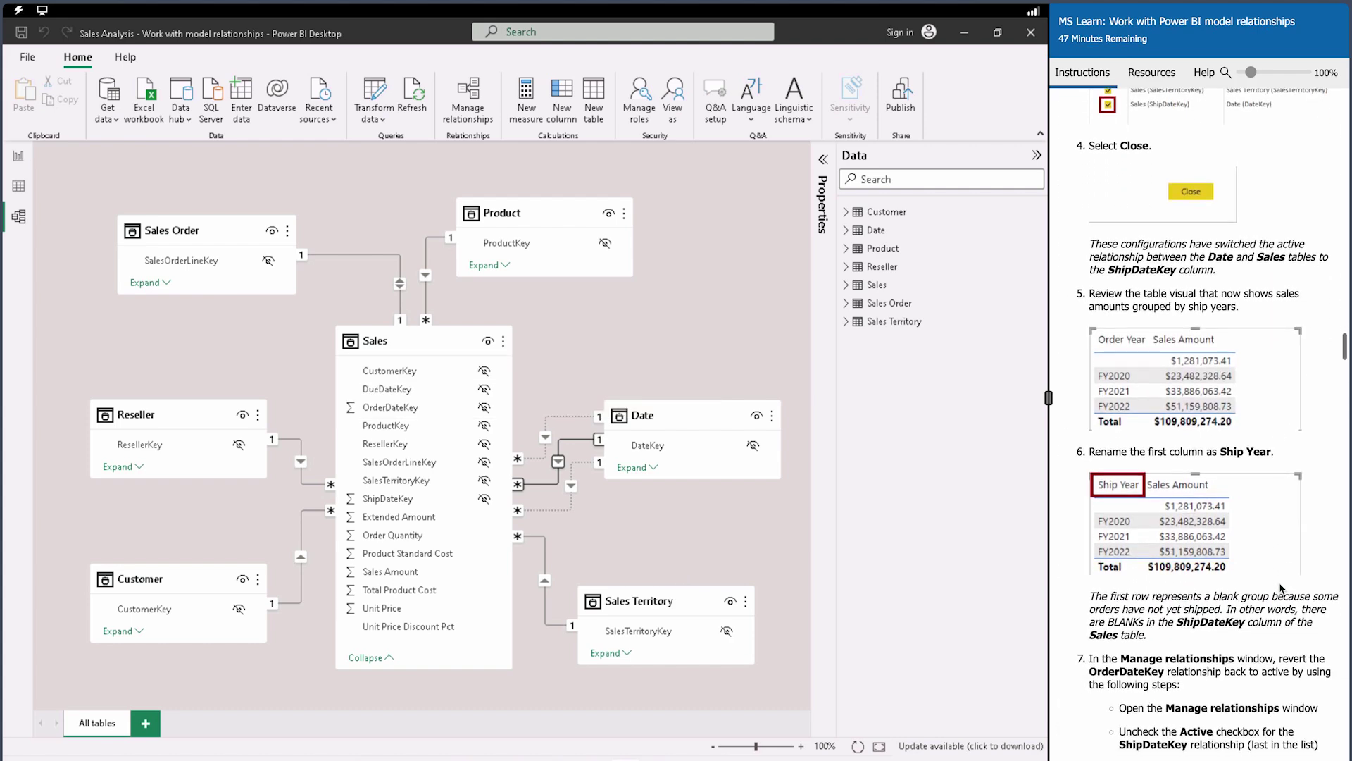
pyautogui.scroll(-3, 1280, 588)
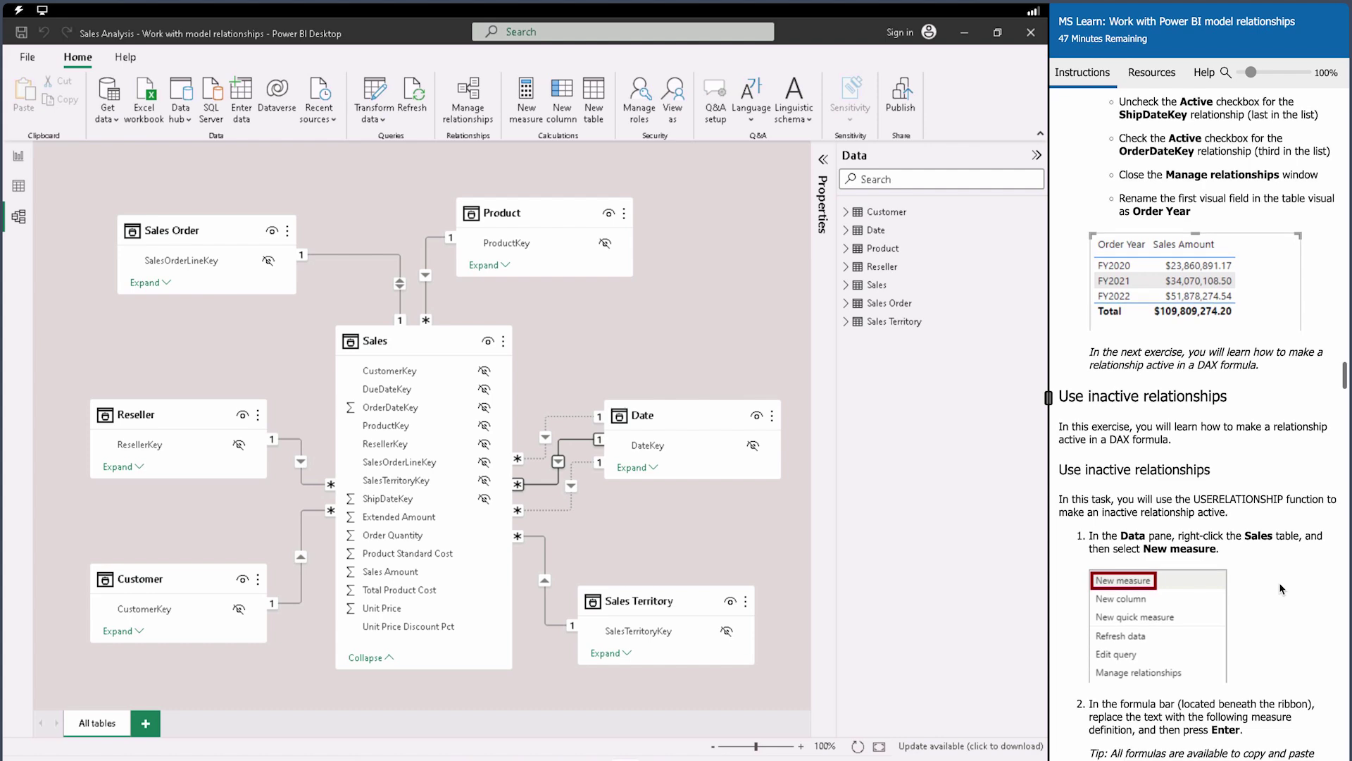
pyautogui.scroll(-3, 1280, 588)
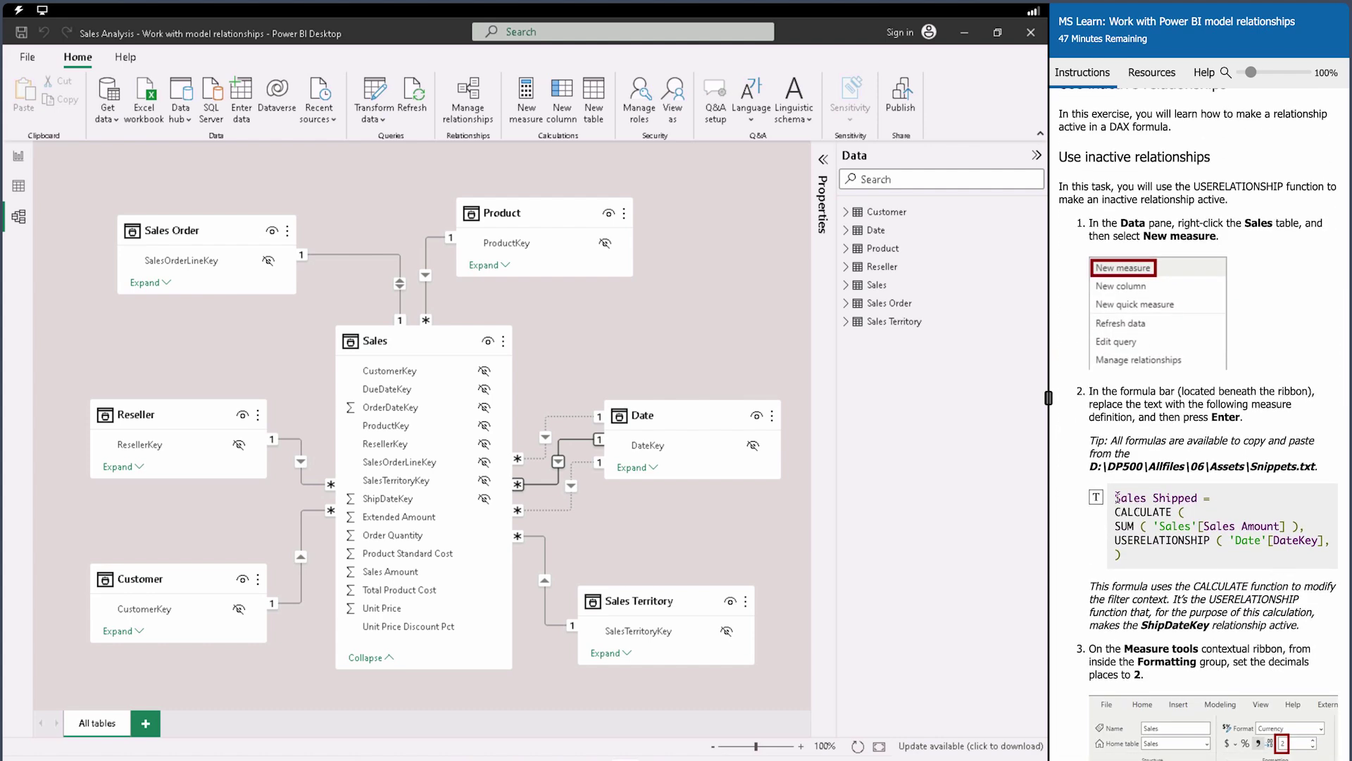
pyautogui.moveTo(1117, 497); pyautogui.dragTo(1331, 555)
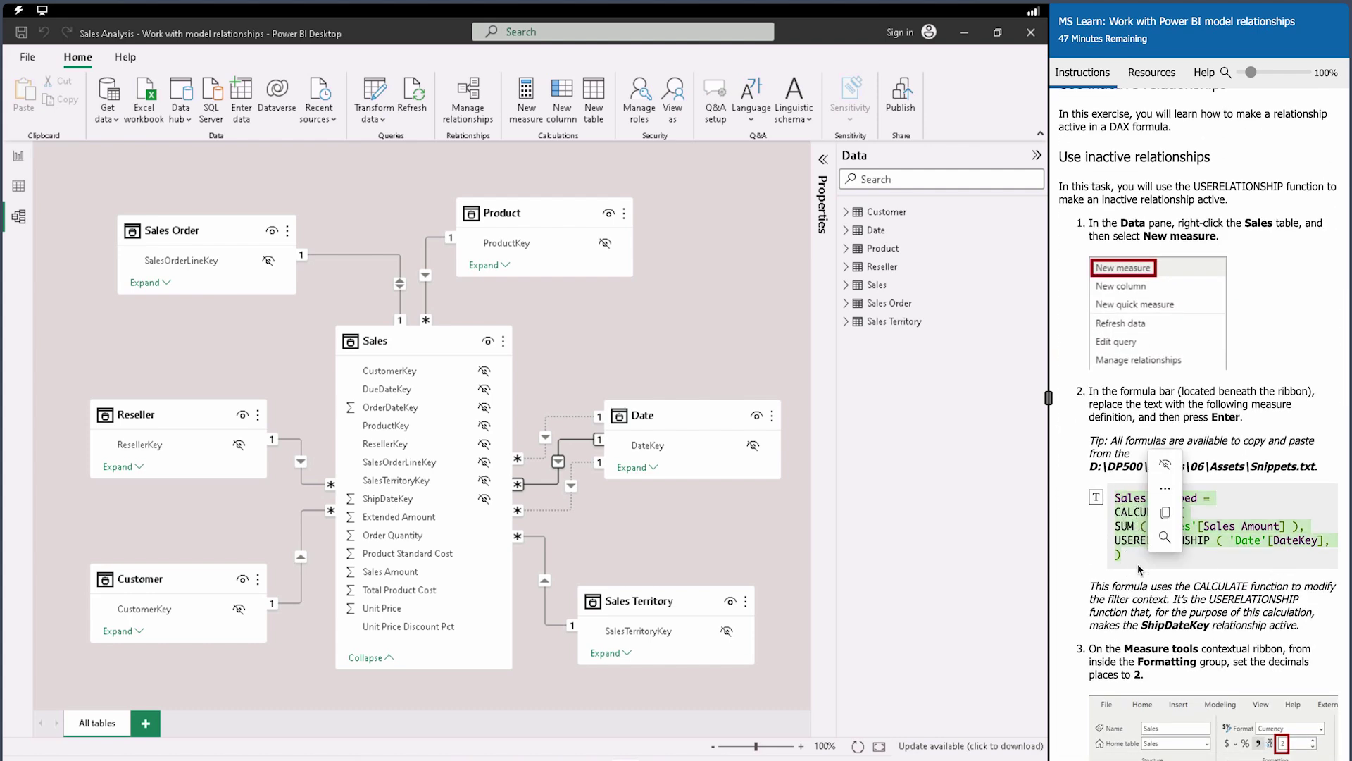
pyautogui.hotkey('ctrl', 'c')
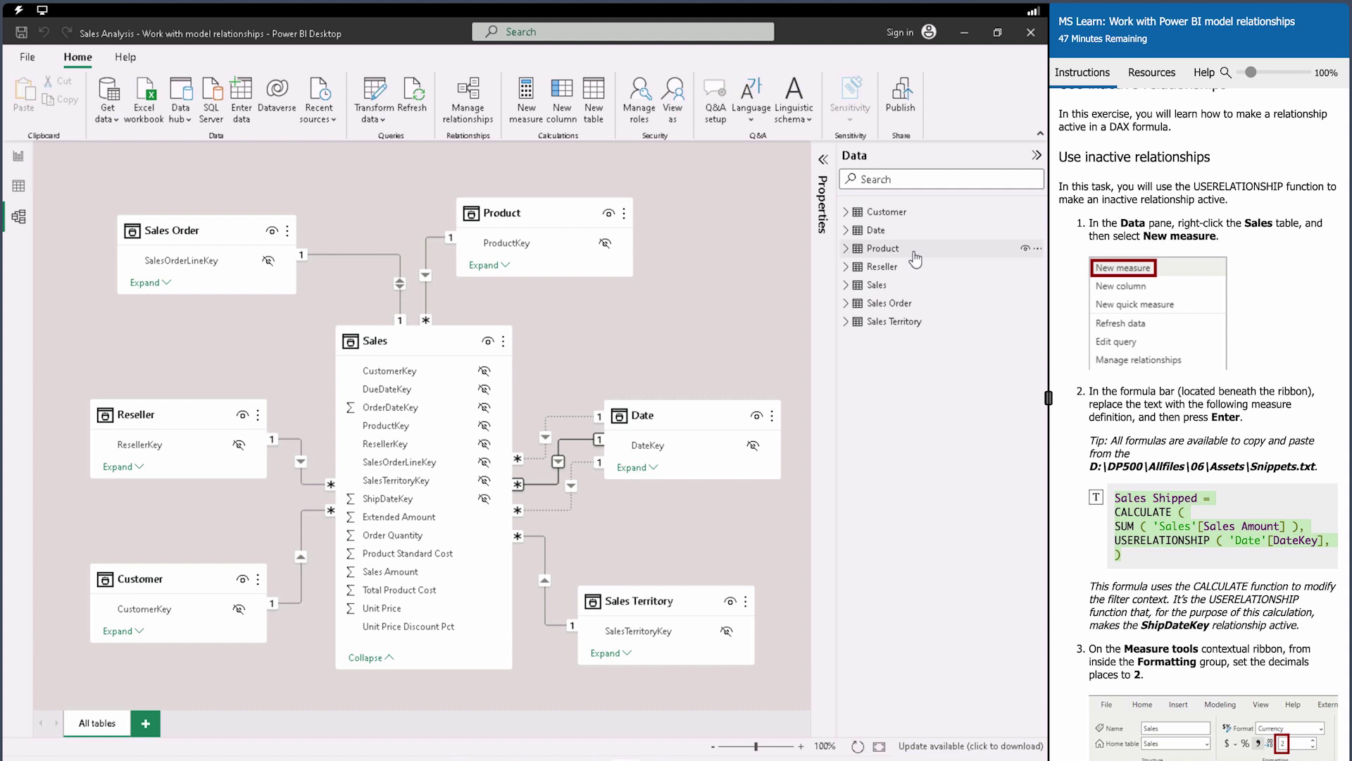
# Create a new measure from the Sales table's More options menu.
pyautogui.rightClick(847, 288)
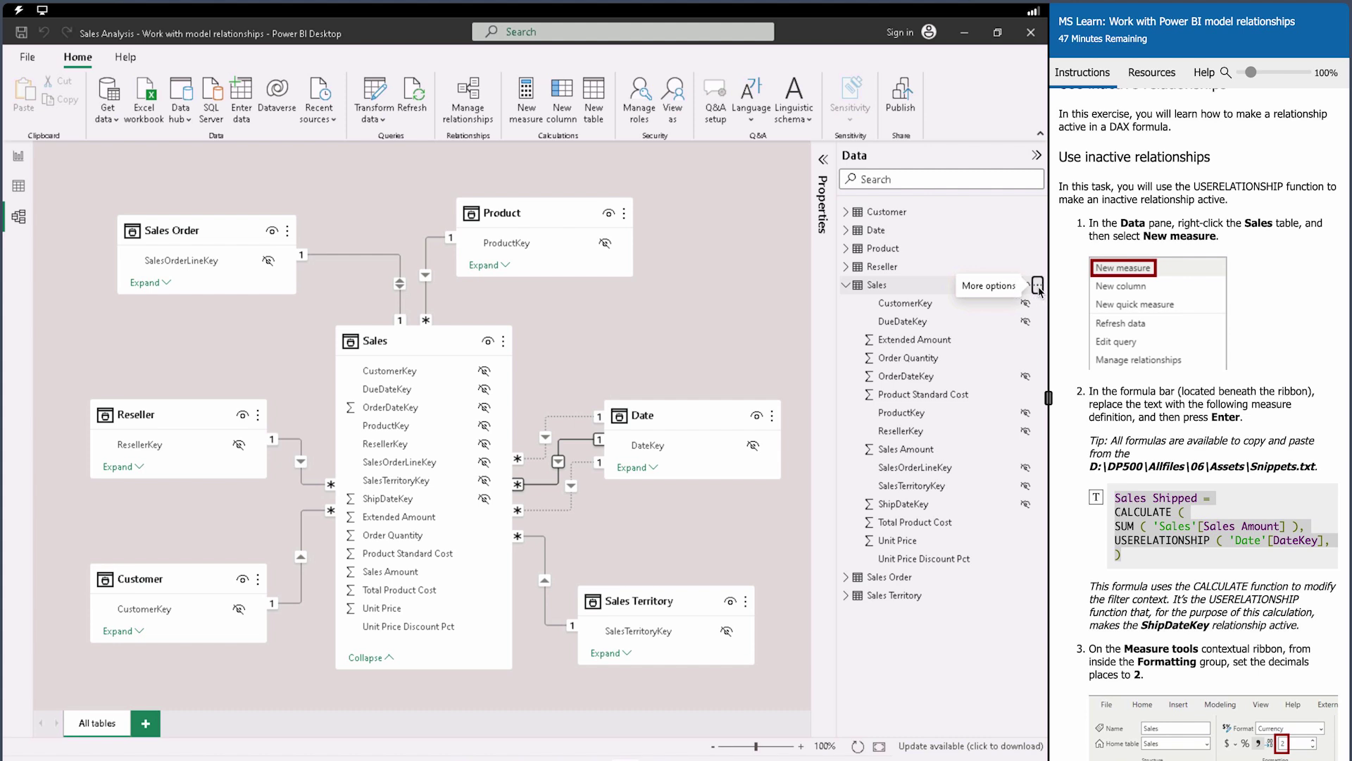
pyautogui.click(1037, 287)
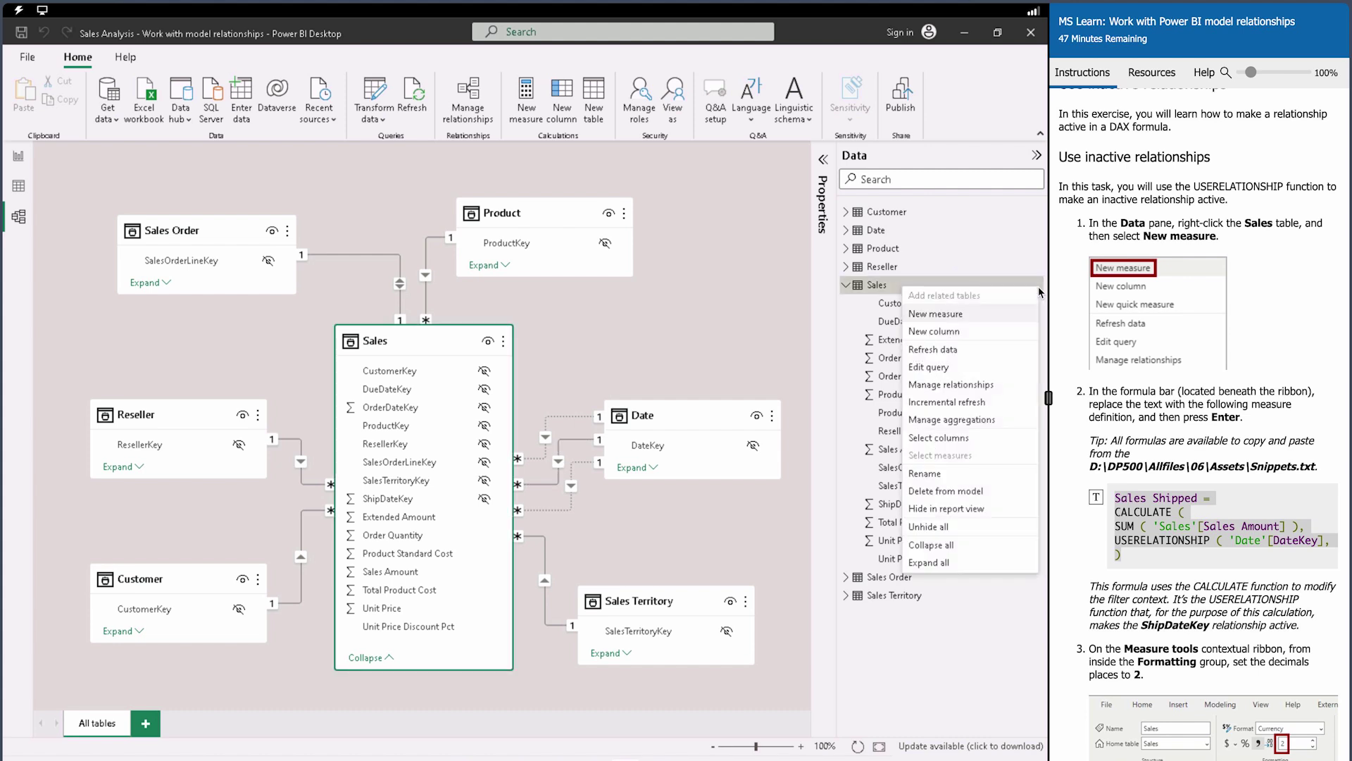
pyautogui.click(952, 313)
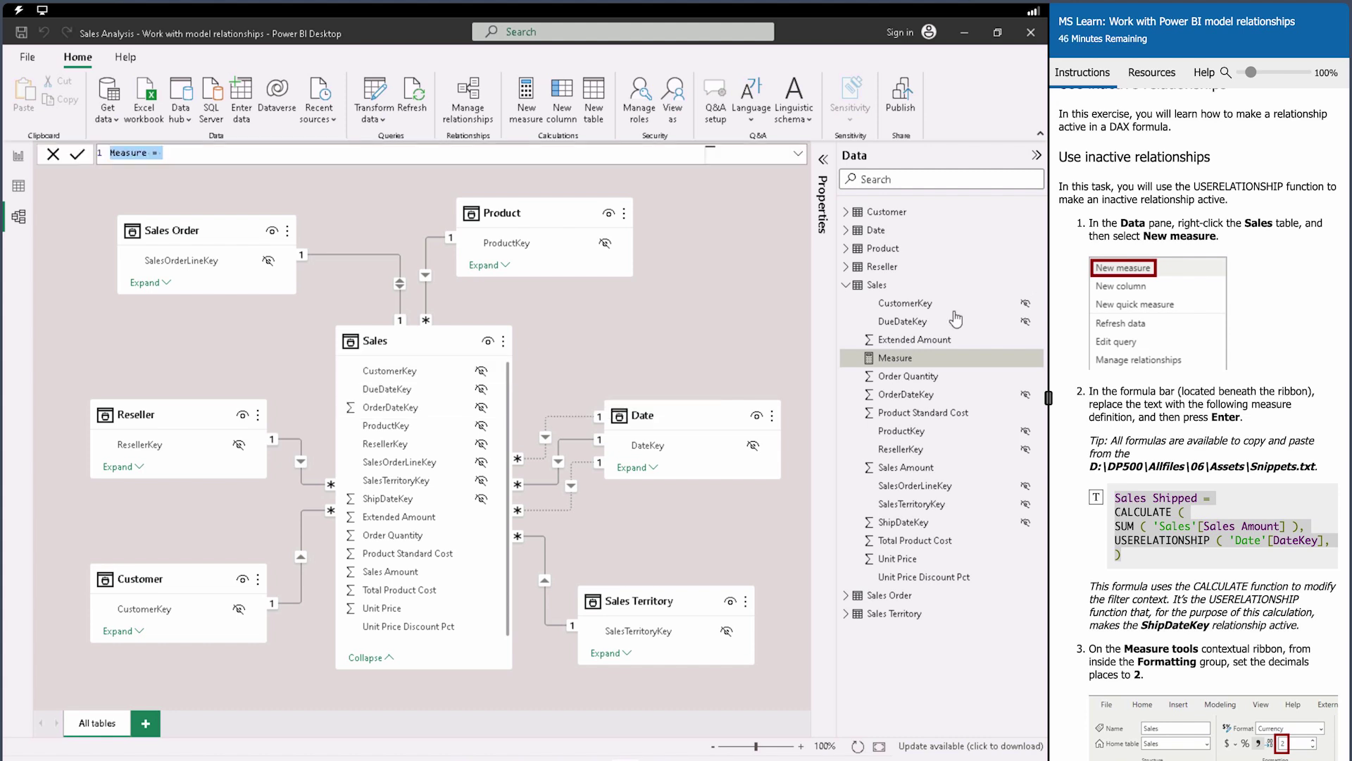
# Paste the Sales Shipped CALCULATE/USERELATIONSHIP formula, tidy its lines, and commit the measure.
pyautogui.hotkey('ctrl', 'v')
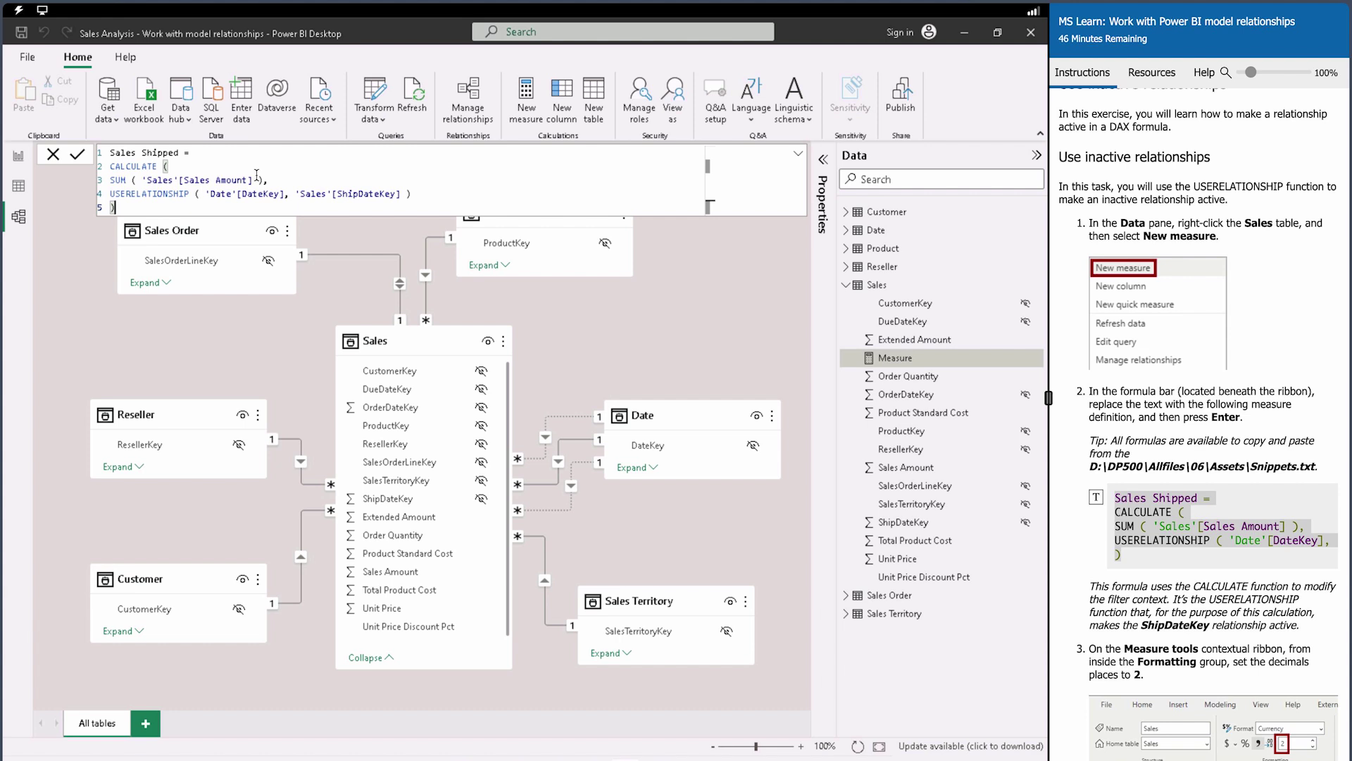
pyautogui.hotkey('alt', 'Up')
pyautogui.hotkey('alt', 'Up')
pyautogui.hotkey('alt', 'Up')
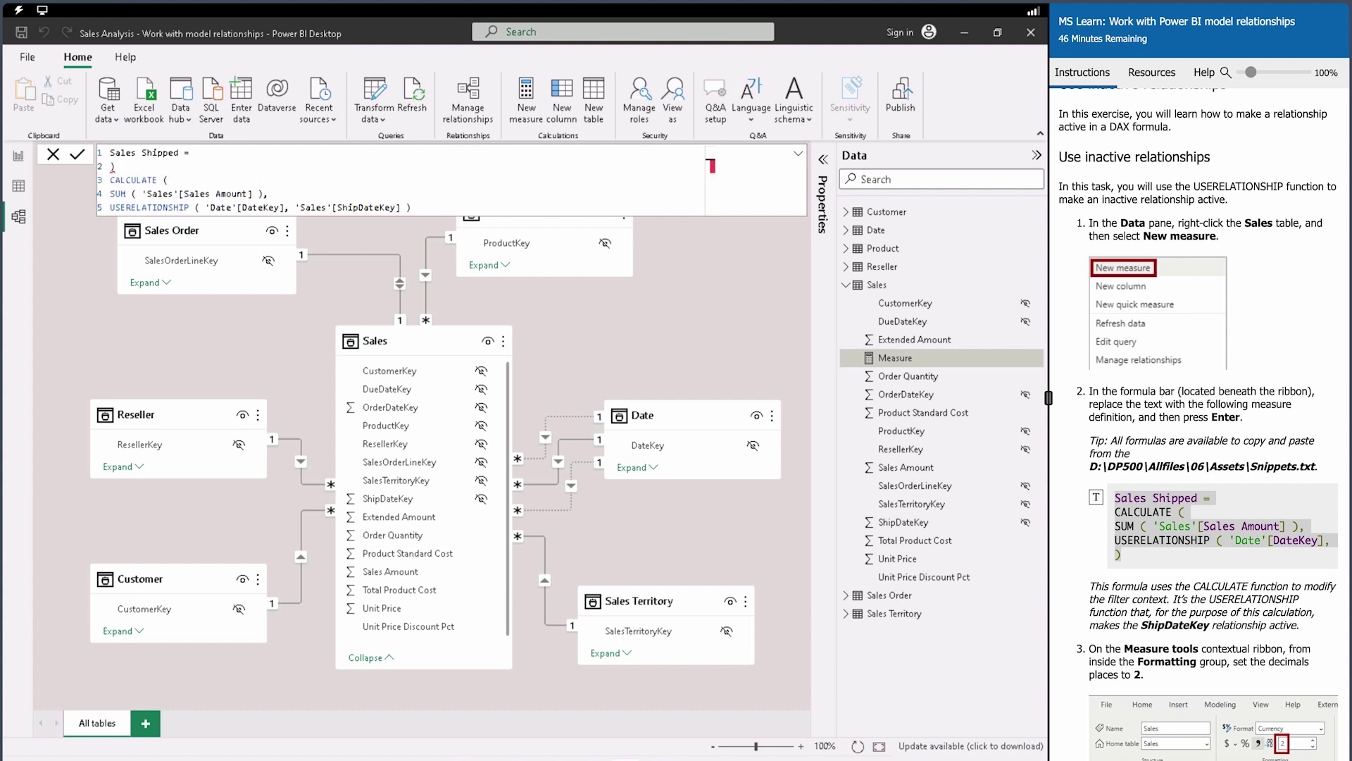
pyautogui.hotkey('alt', 'Down')
pyautogui.hotkey('alt', 'Down')
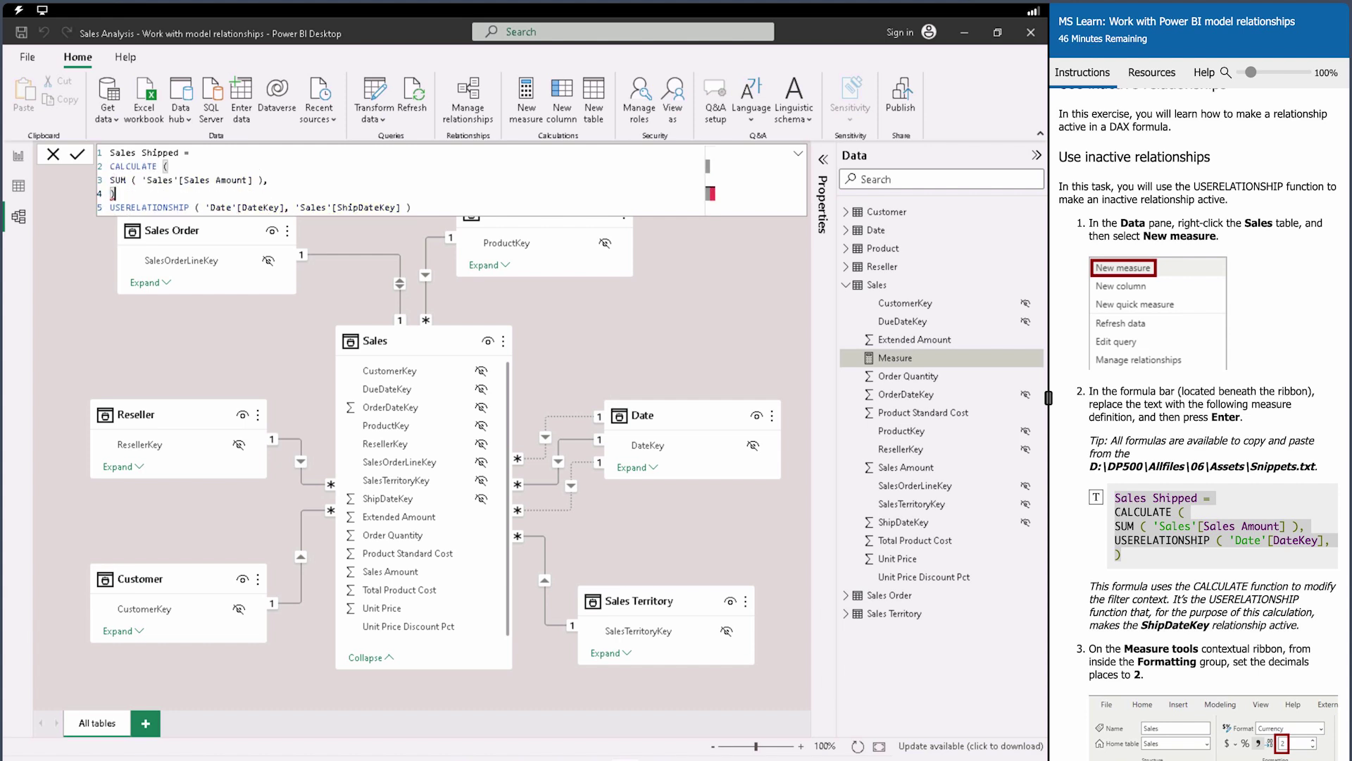
pyautogui.hotkey('alt', 'Down')
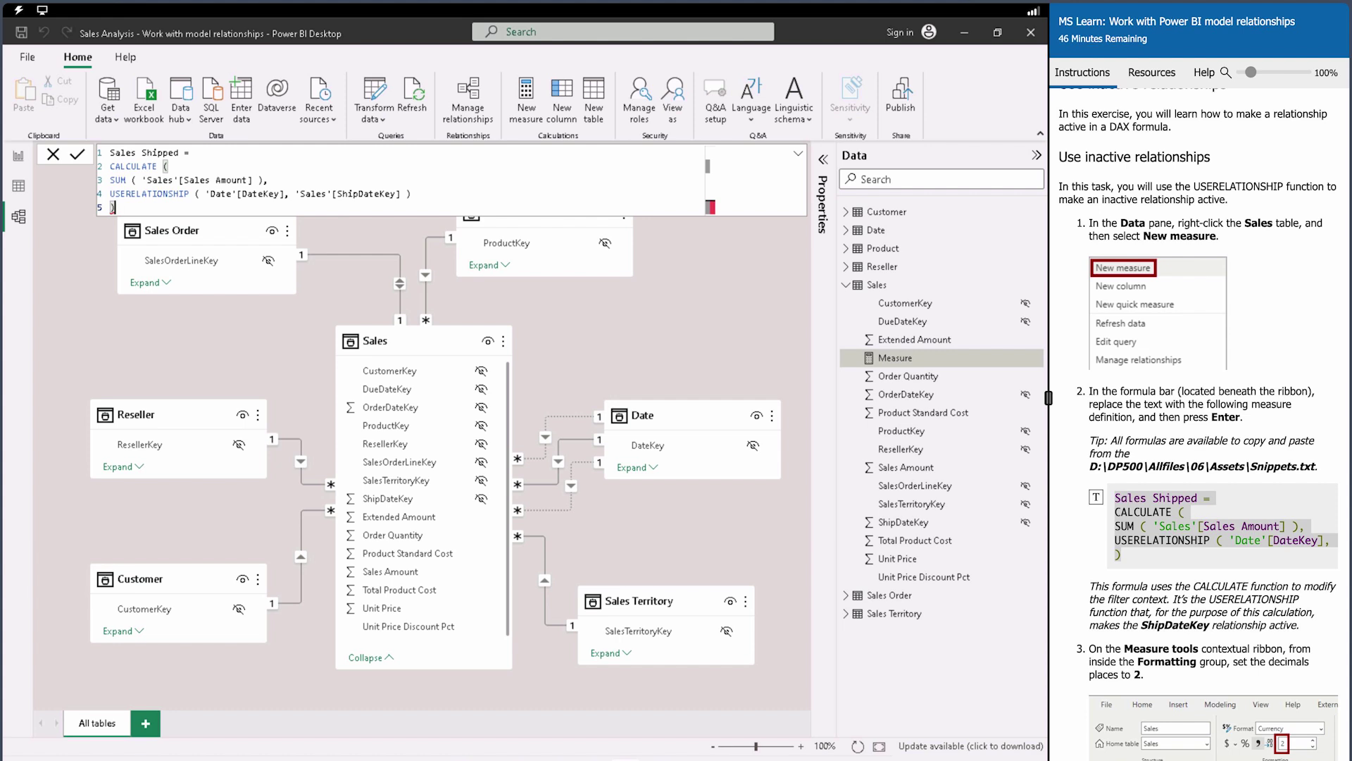
pyautogui.hotkey('shift', 'Up')
pyautogui.hotkey('shift', 'Up')
pyautogui.hotkey('shift', 'Up')
pyautogui.hotkey('shift', 'Up')
pyautogui.hotkey('shift', 'Home')
pyautogui.hotkey('ctrl', 'c')
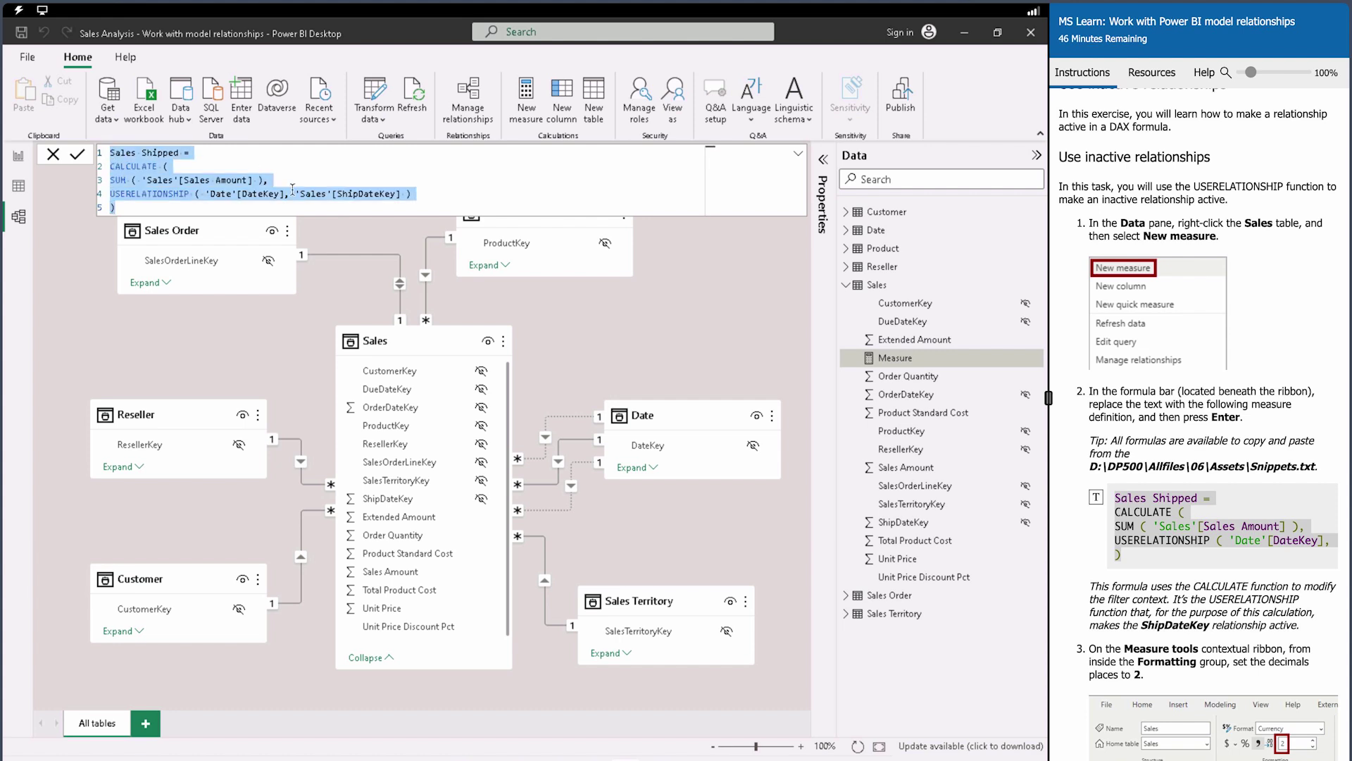
pyautogui.click(172, 205)
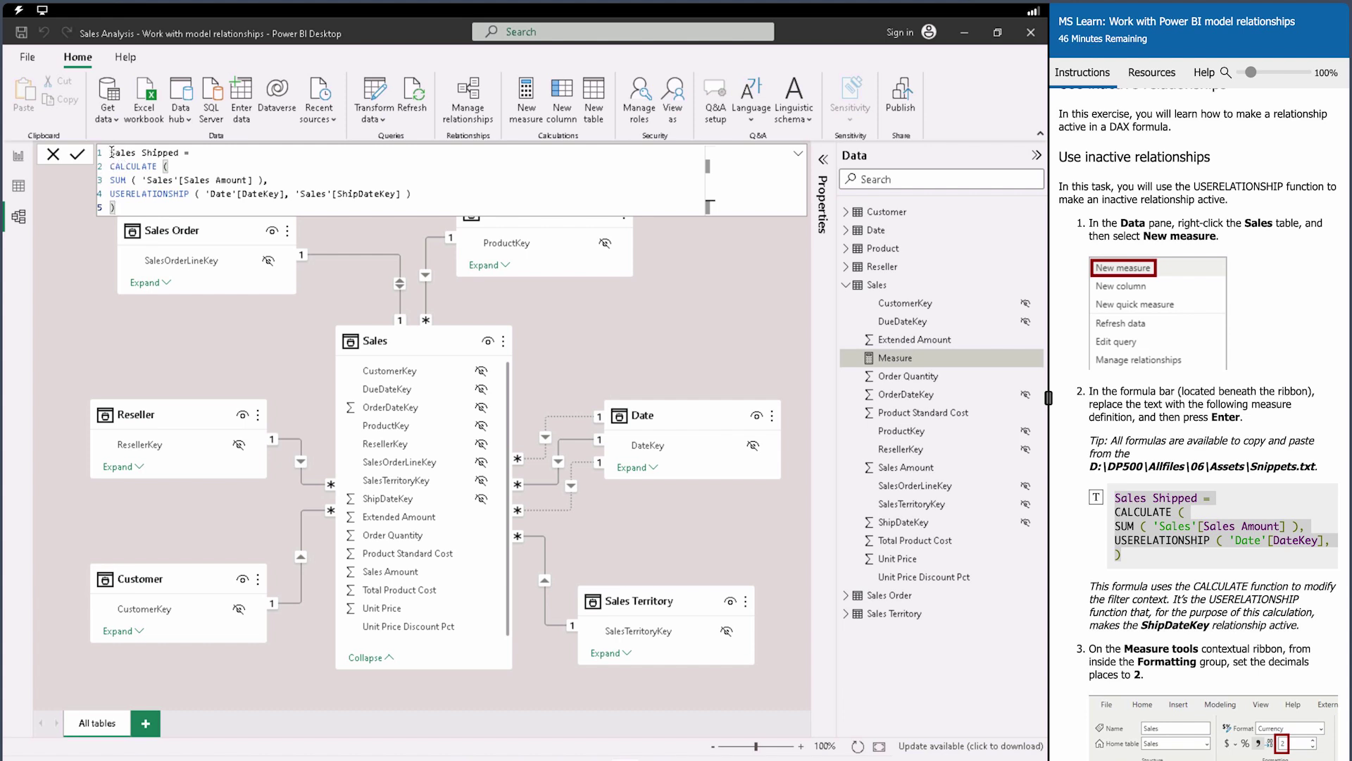
pyautogui.moveTo(111, 152); pyautogui.dragTo(179, 153)
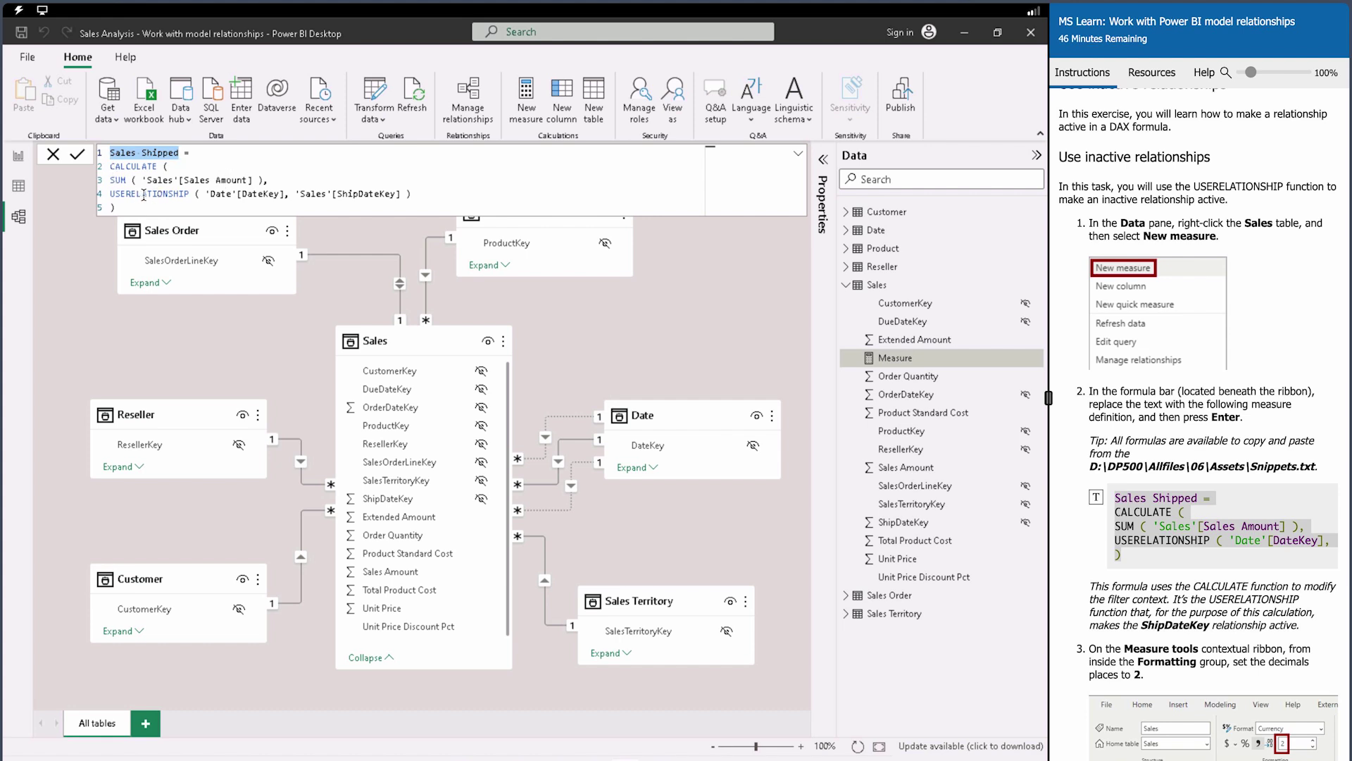
pyautogui.moveTo(206, 193); pyautogui.dragTo(289, 195)
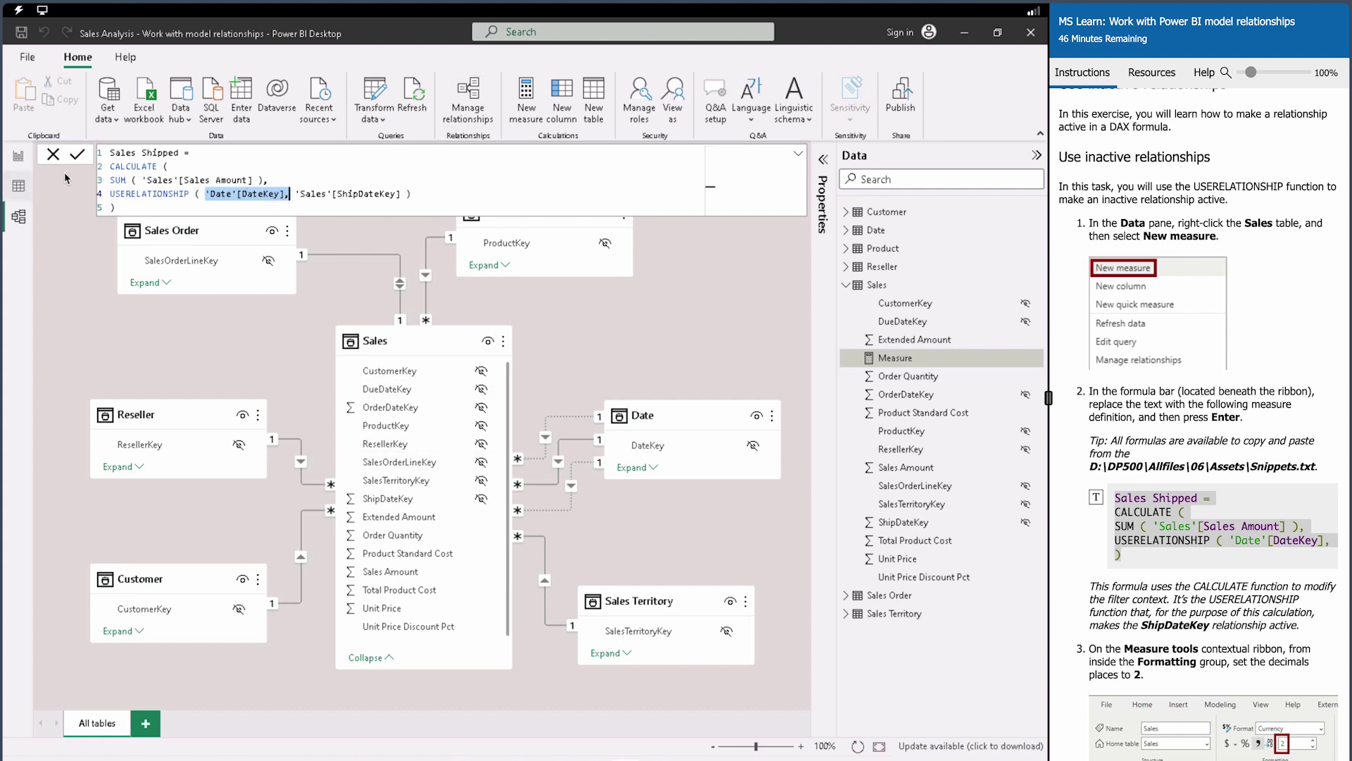
pyautogui.click(78, 155)
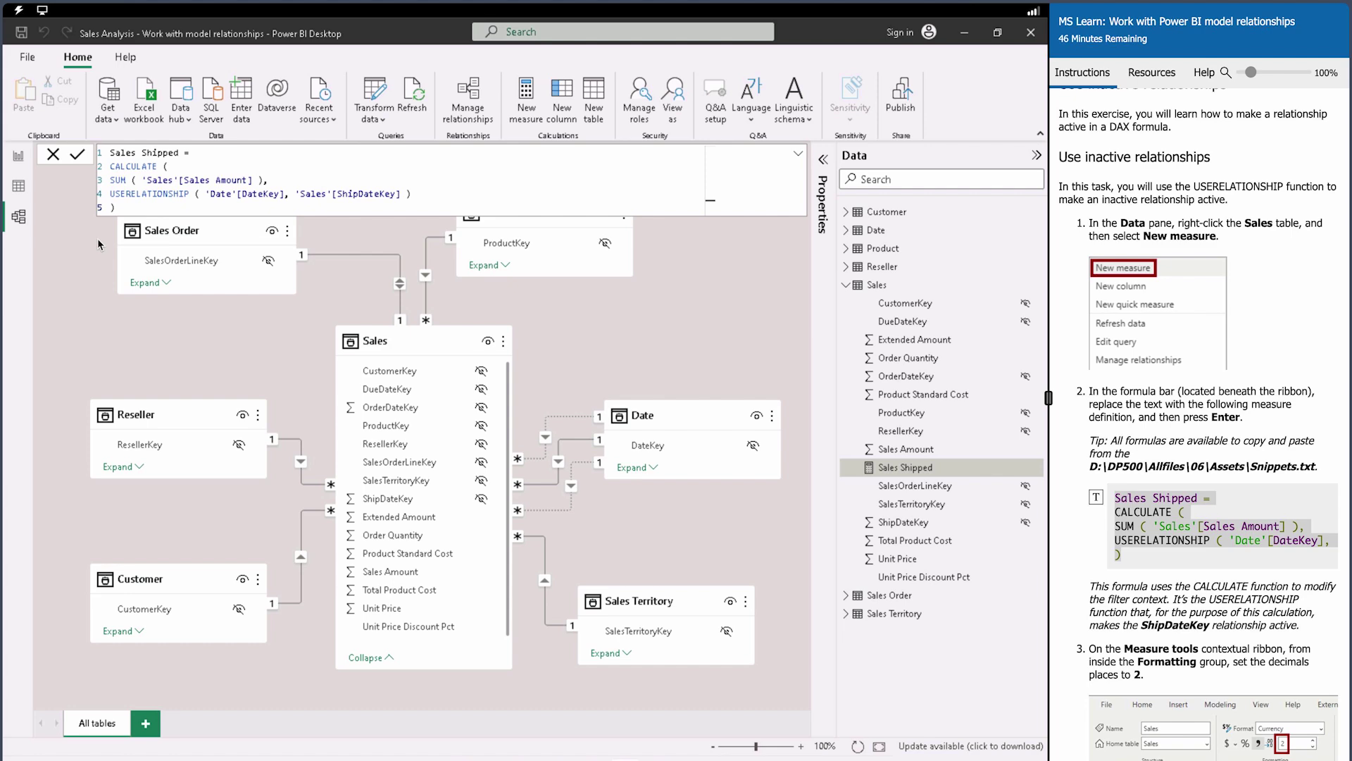
pyautogui.click(567, 445)
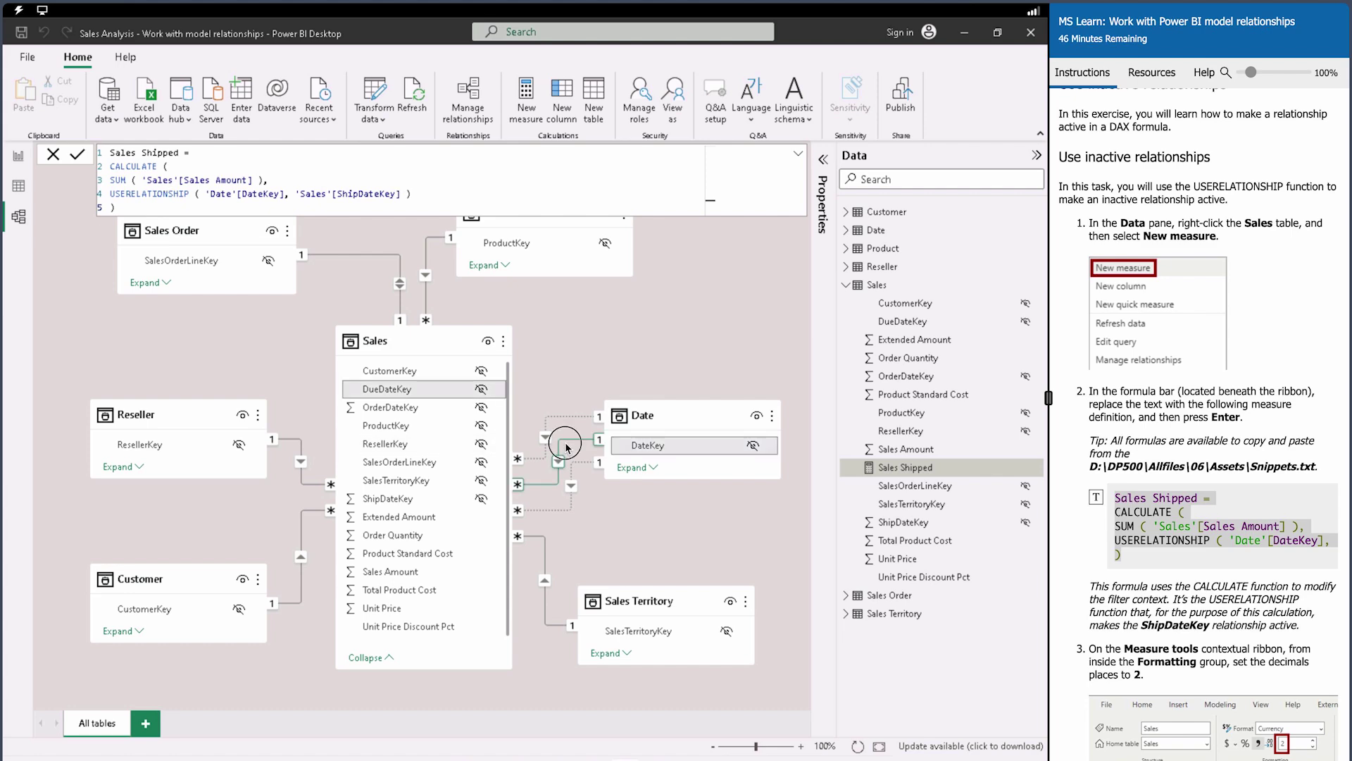
pyautogui.doubleClick(567, 446)
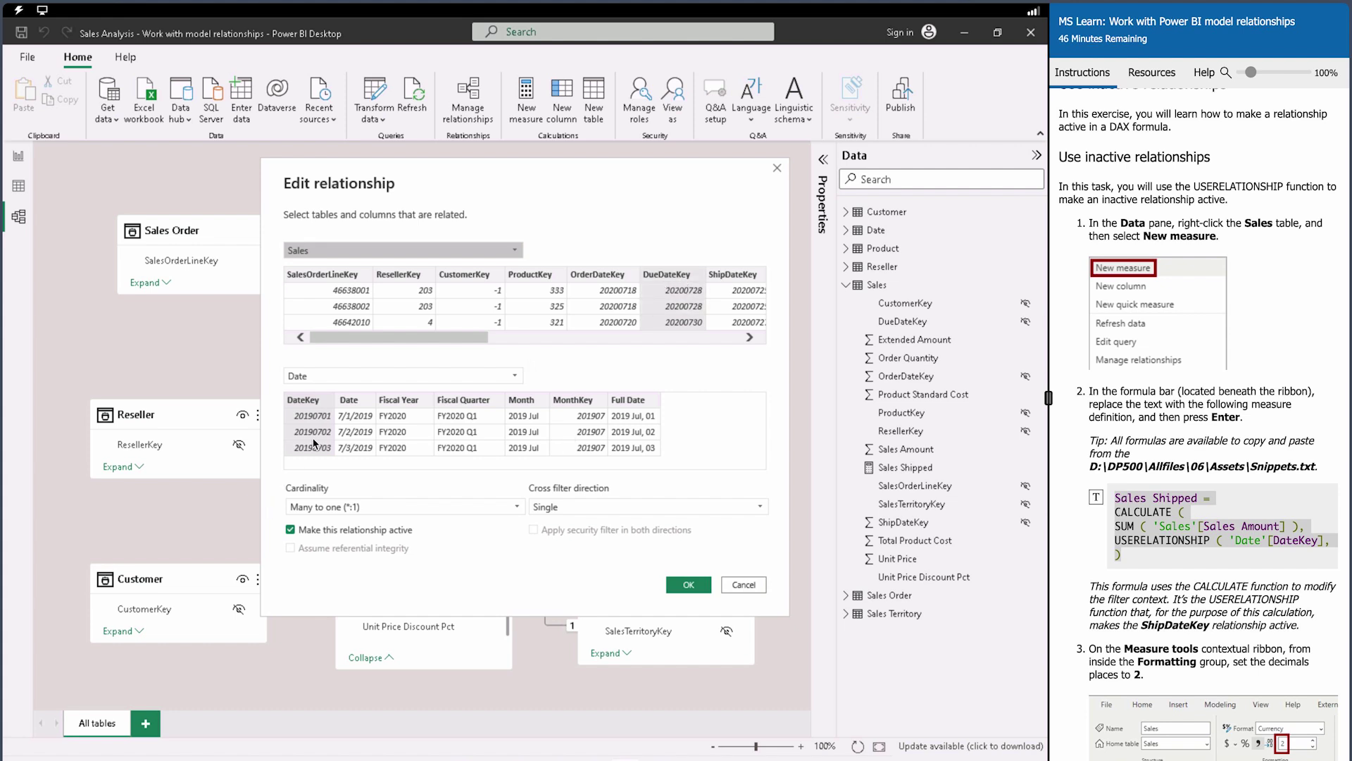
pyautogui.click(748, 283)
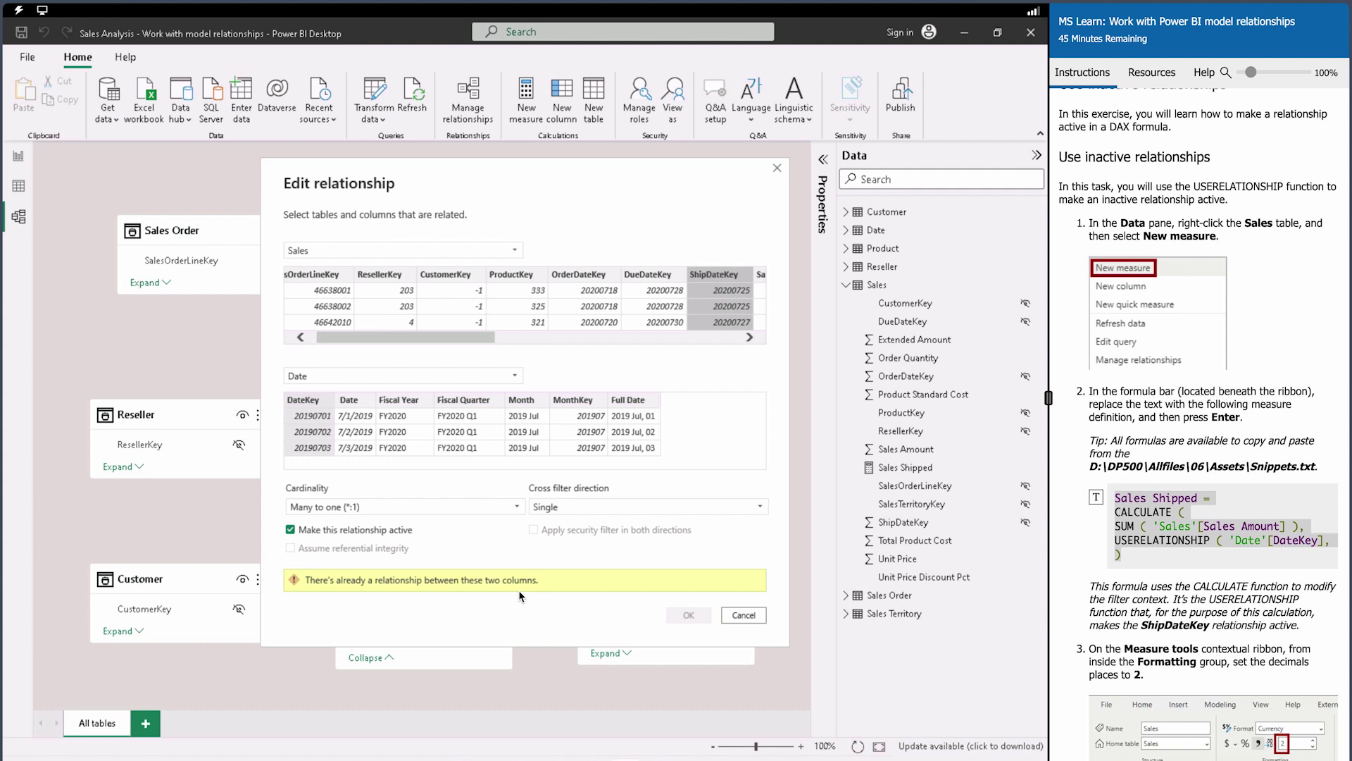
pyautogui.click(744, 615)
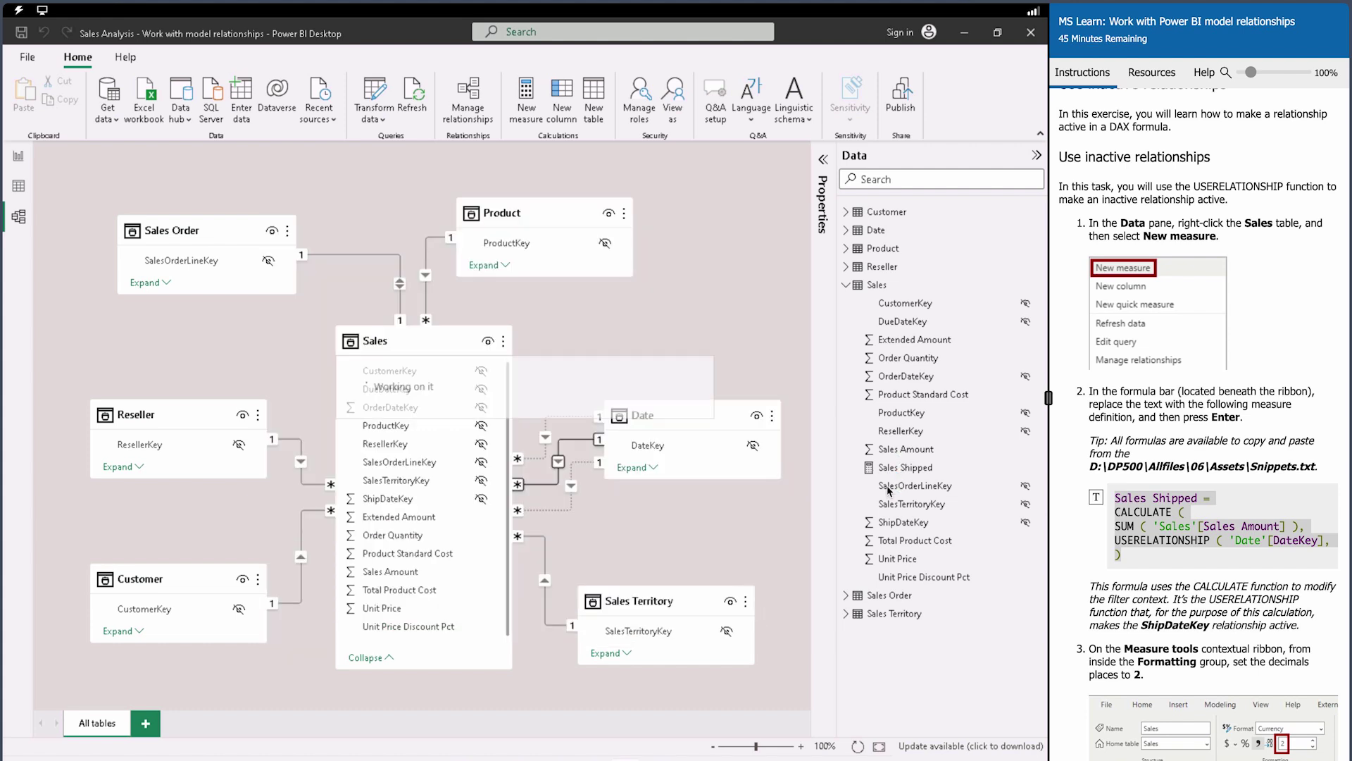
# Set the Sales Shipped currency measure to 1 decimal place in Measure tools formatting.
pyautogui.scroll(-3, 1188, 565)
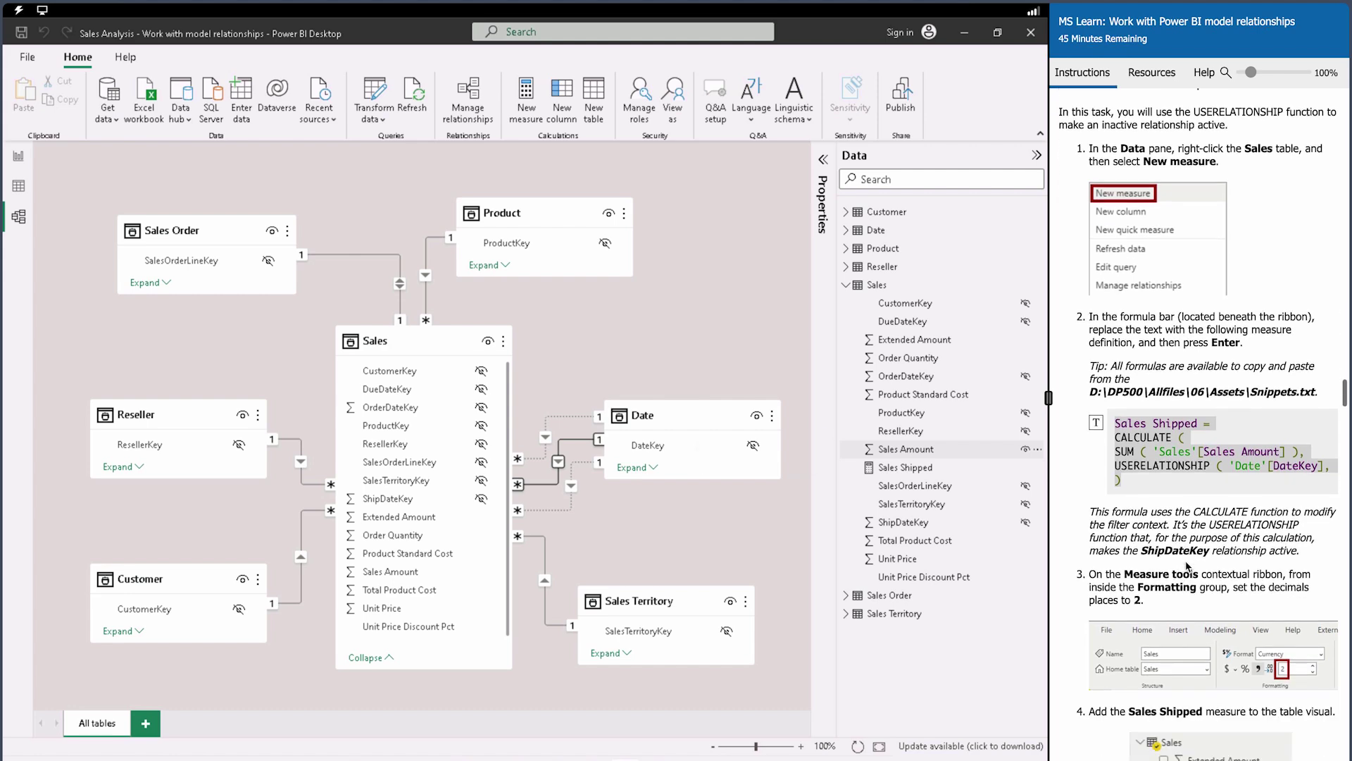
pyautogui.click(906, 467)
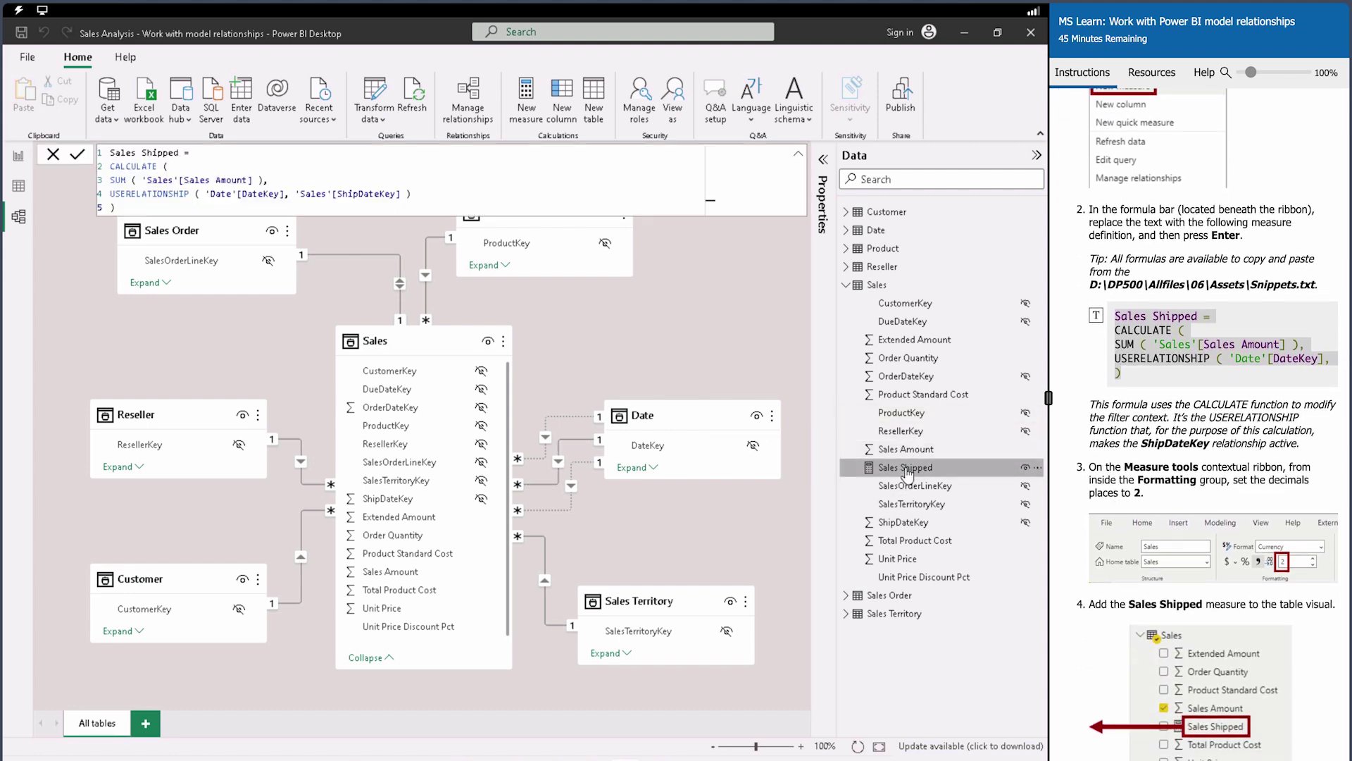
pyautogui.click(14, 188)
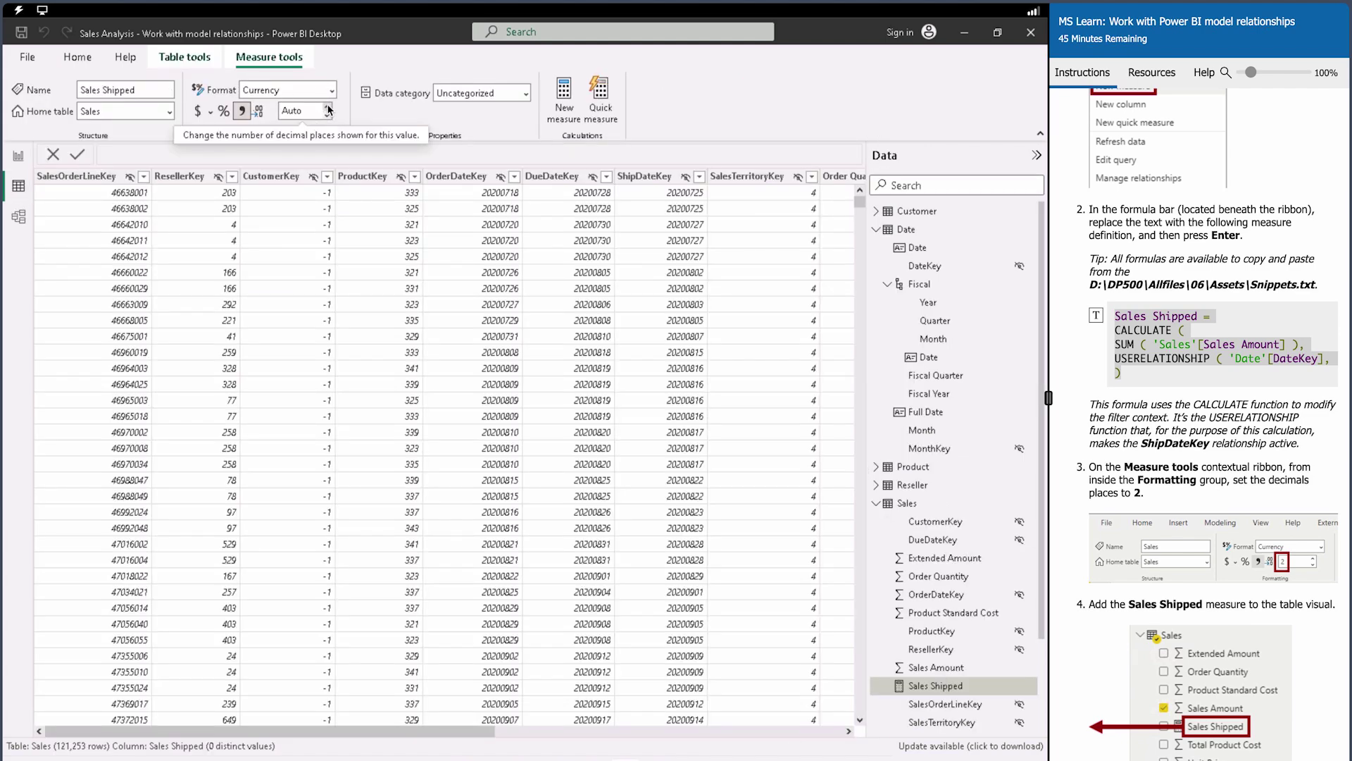
pyautogui.click(327, 116)
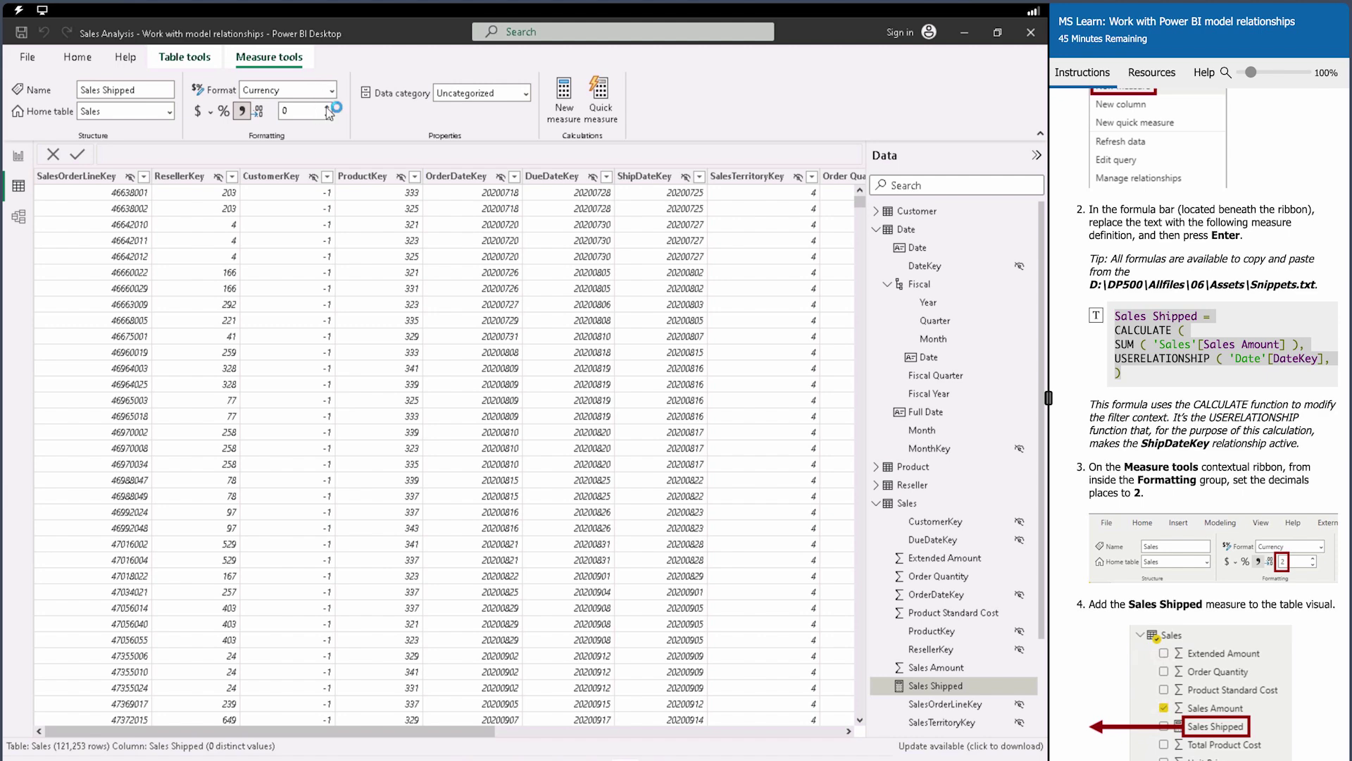
pyautogui.click(281, 169)
pyautogui.hotkey('ctrl', 'v')
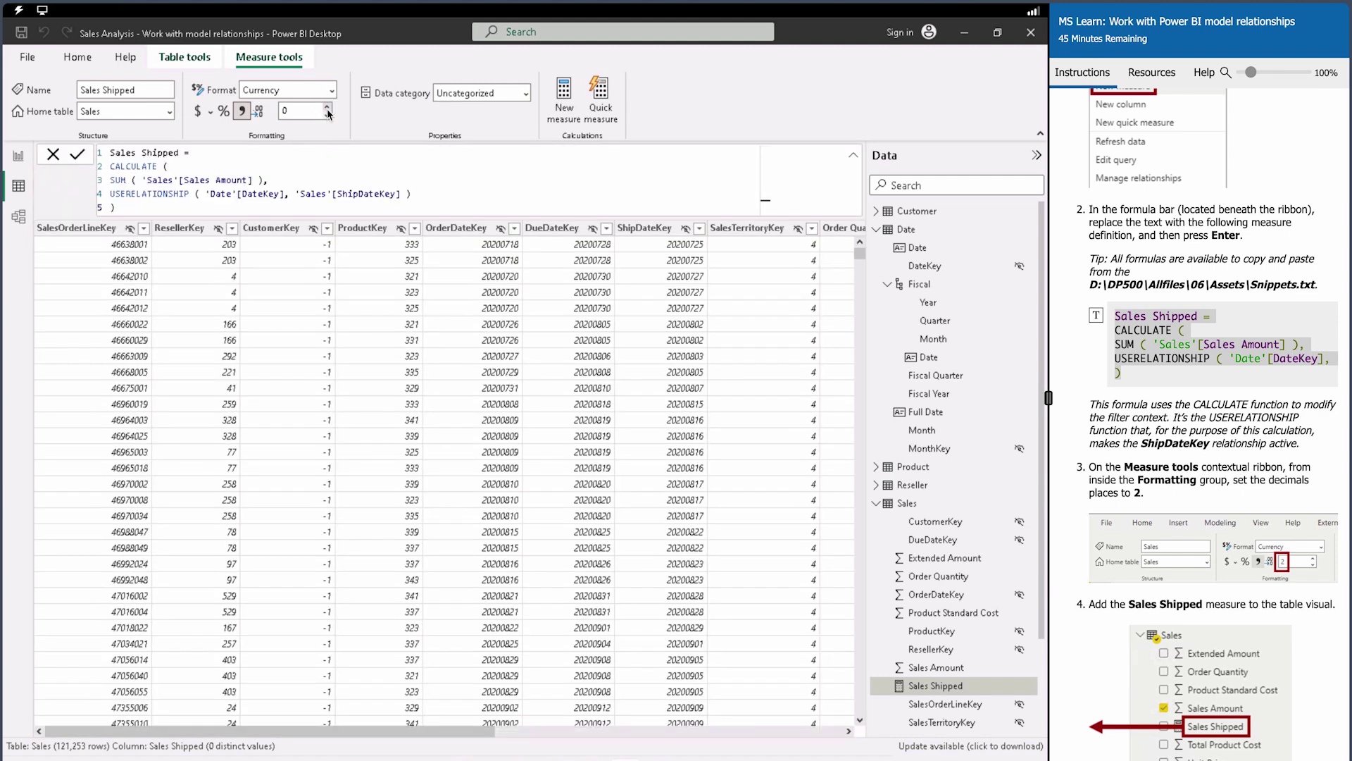
pyautogui.click(326, 107)
# Drag Sales Shipped into the Year table visual as a third column and enlarge the visual.
pyautogui.click(17, 156)
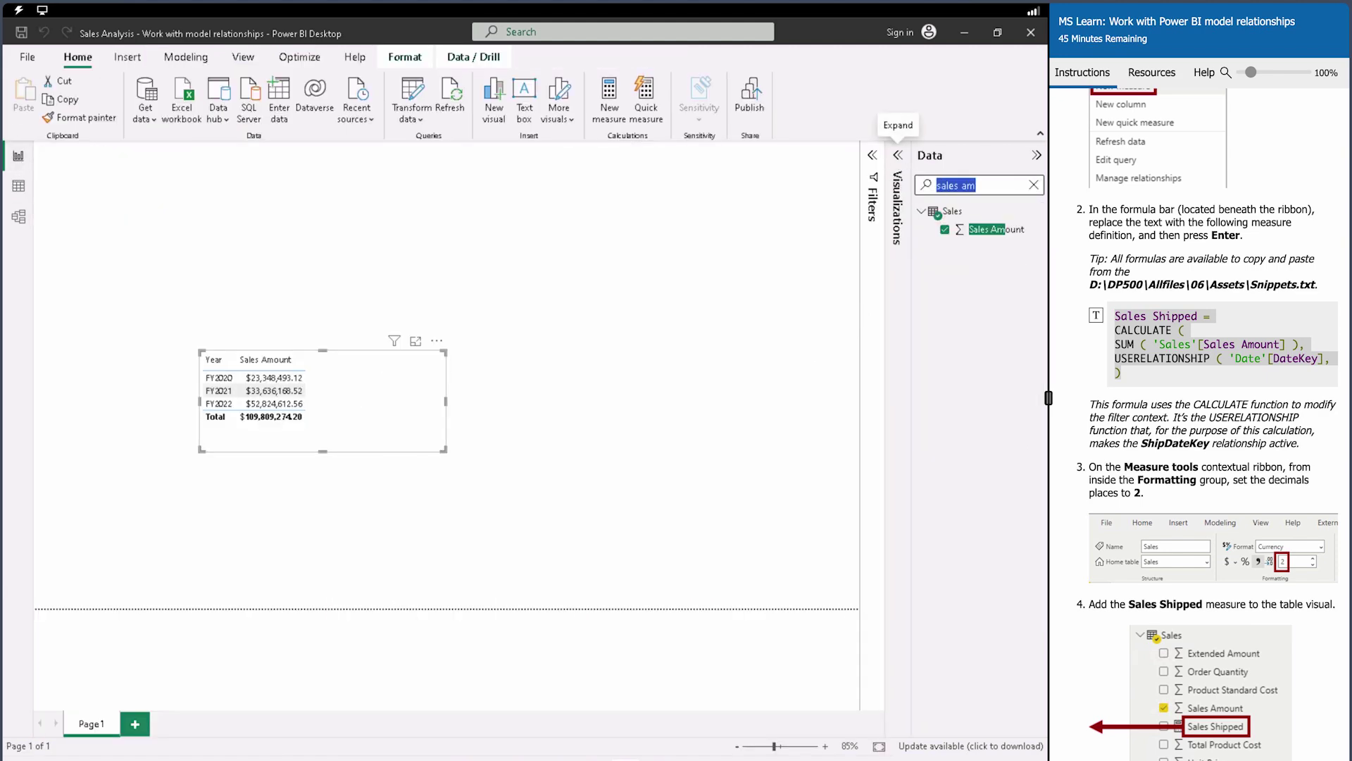
pyautogui.press('BackSpace')
pyautogui.press('BackSpace')
pyautogui.write('sh')
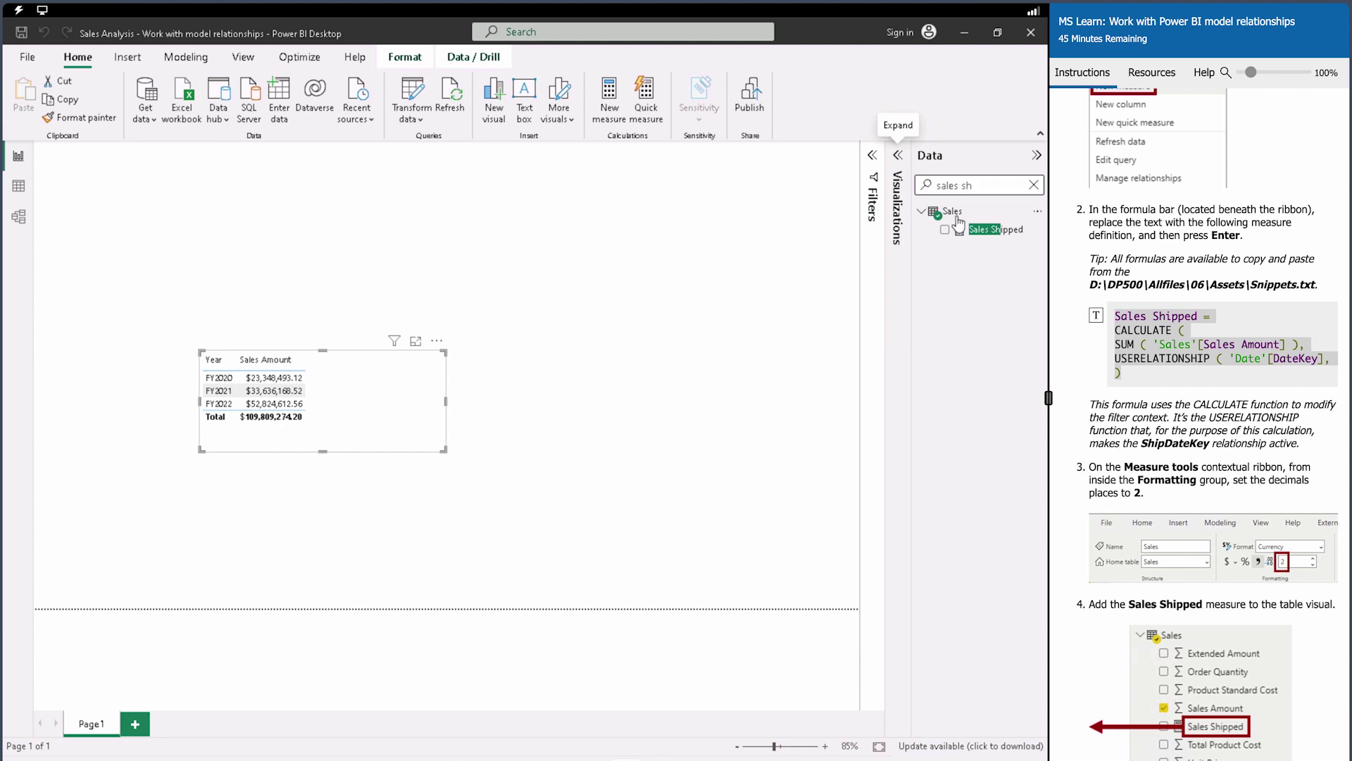
pyautogui.moveTo(990, 230); pyautogui.dragTo(429, 386)
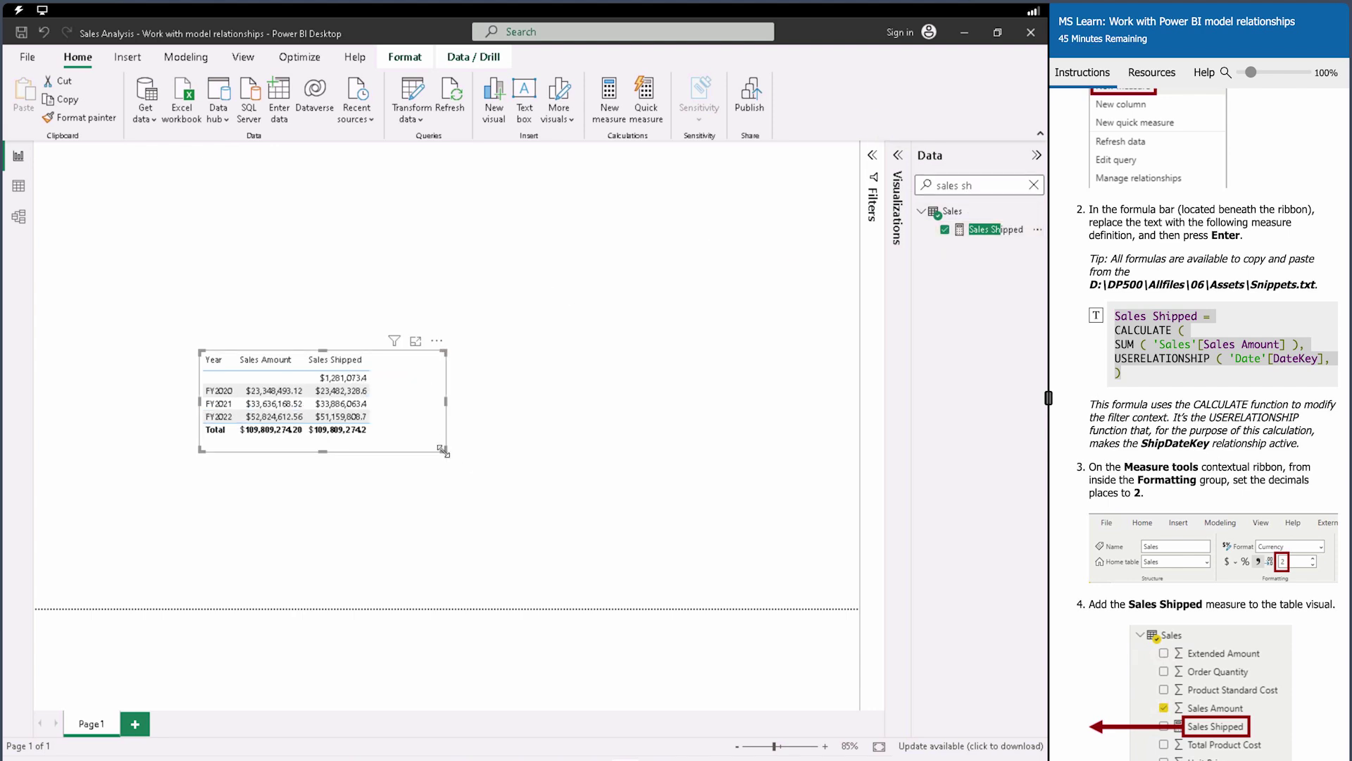
pyautogui.moveTo(442, 449); pyautogui.dragTo(615, 519)
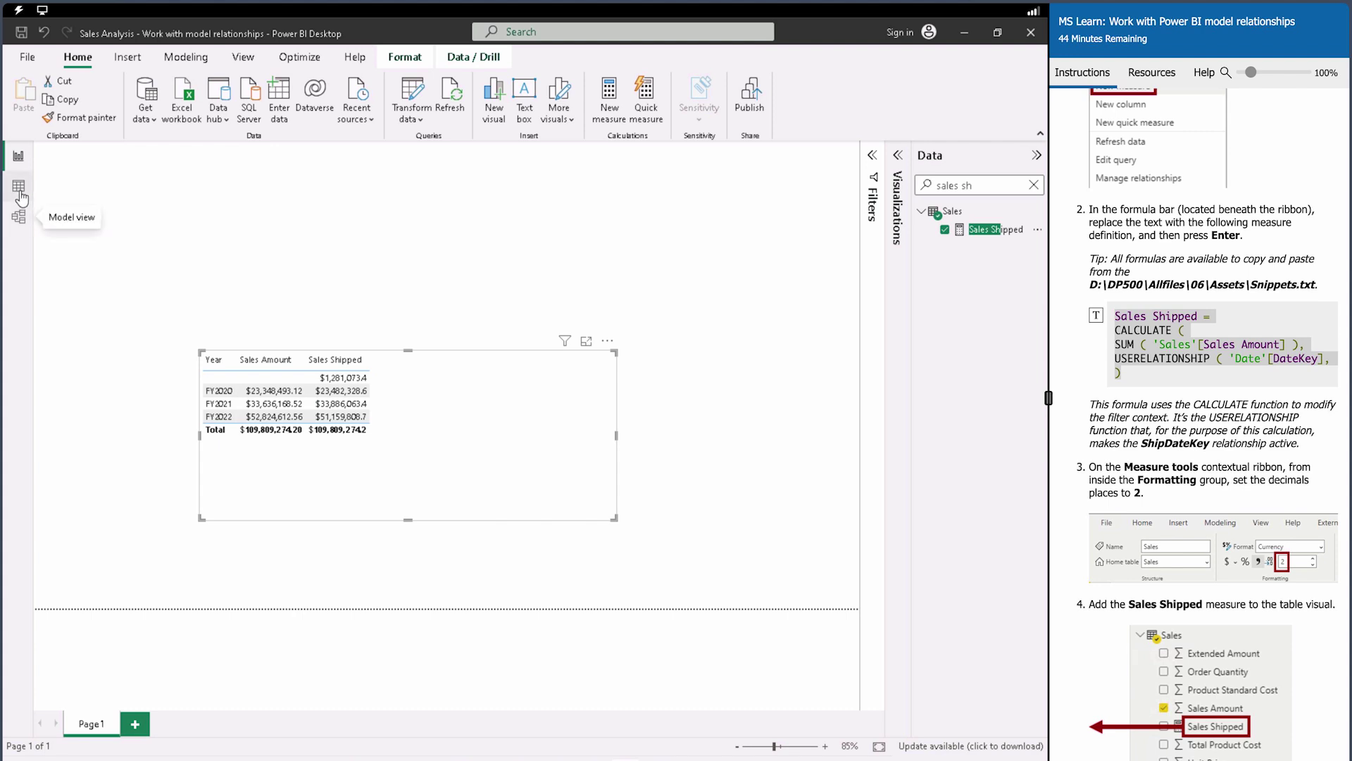
# Delete the Sales–Date relationship in Model view, confirm, and return to the report table.
pyautogui.click(19, 217)
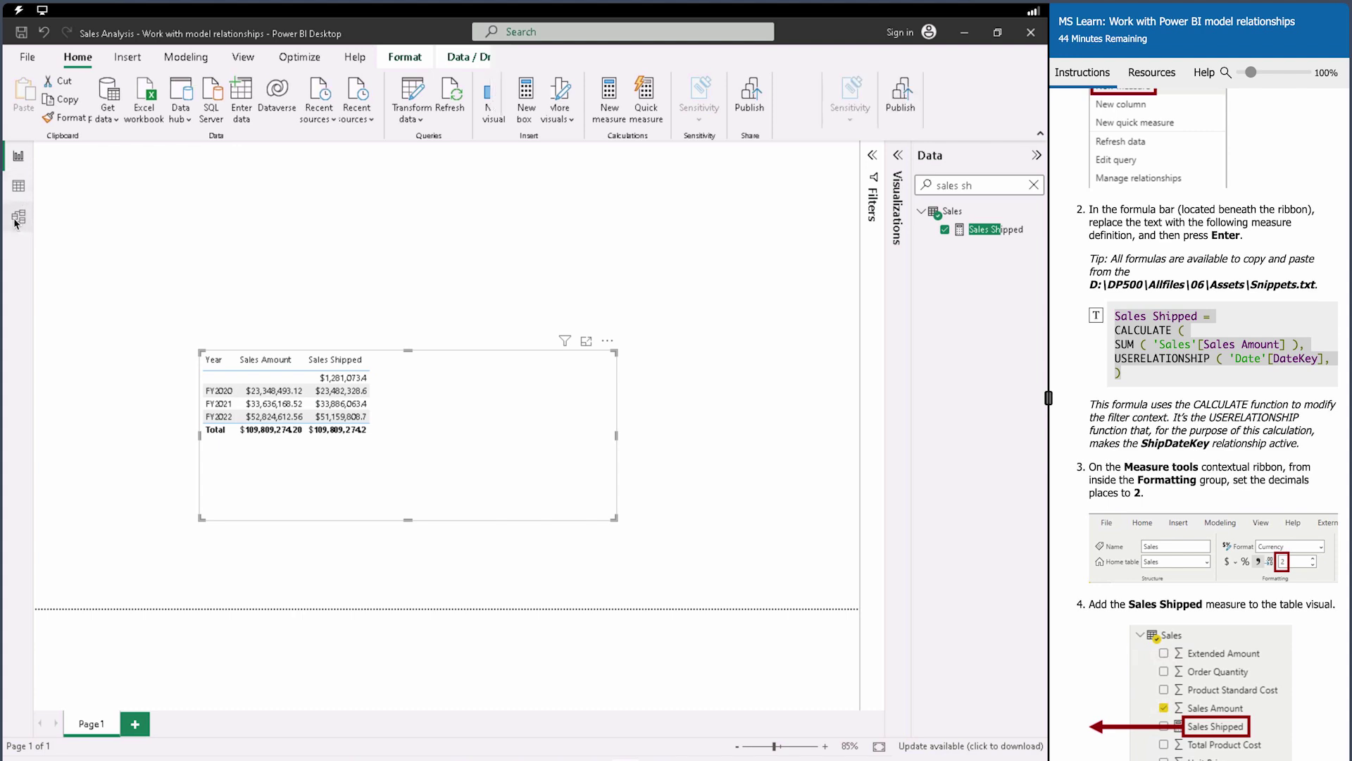
pyautogui.click(578, 441)
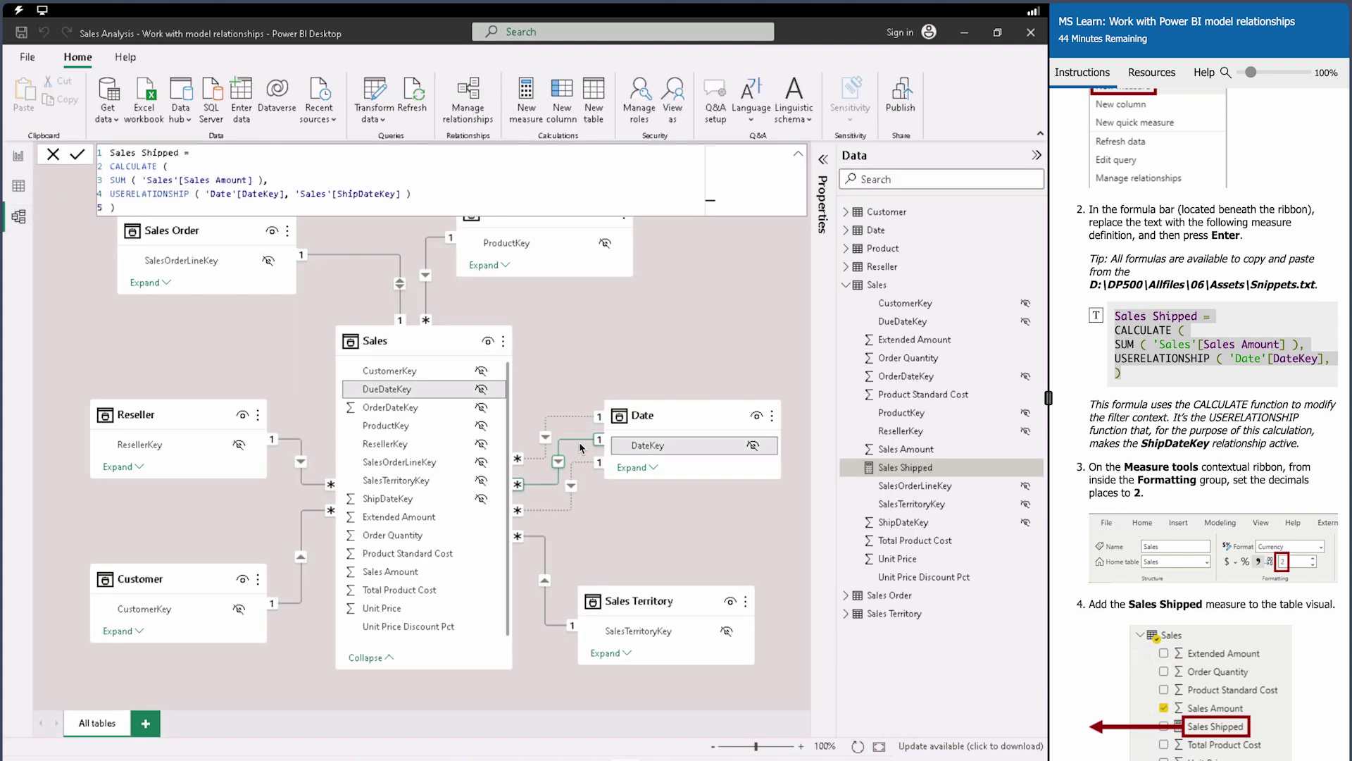
pyautogui.rightClick(579, 444)
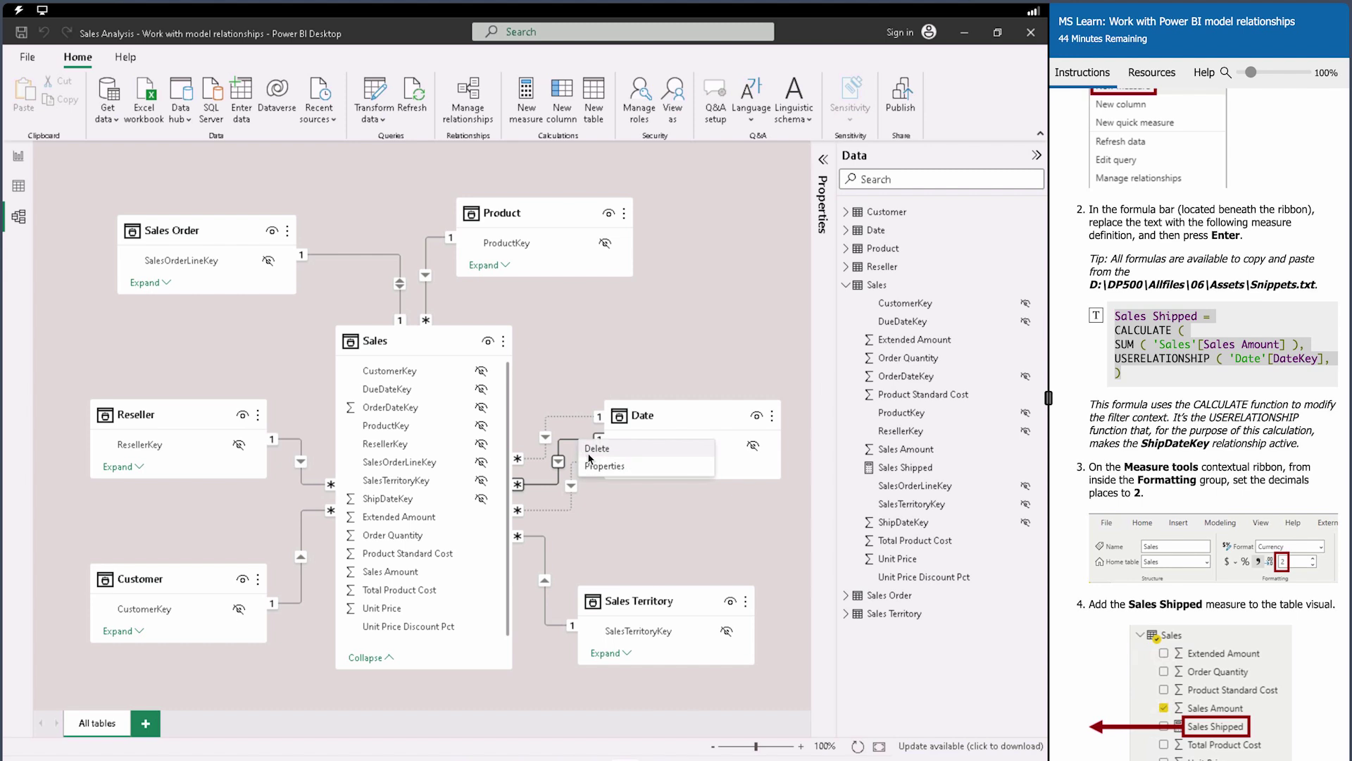
pyautogui.click(606, 449)
pyautogui.click(611, 423)
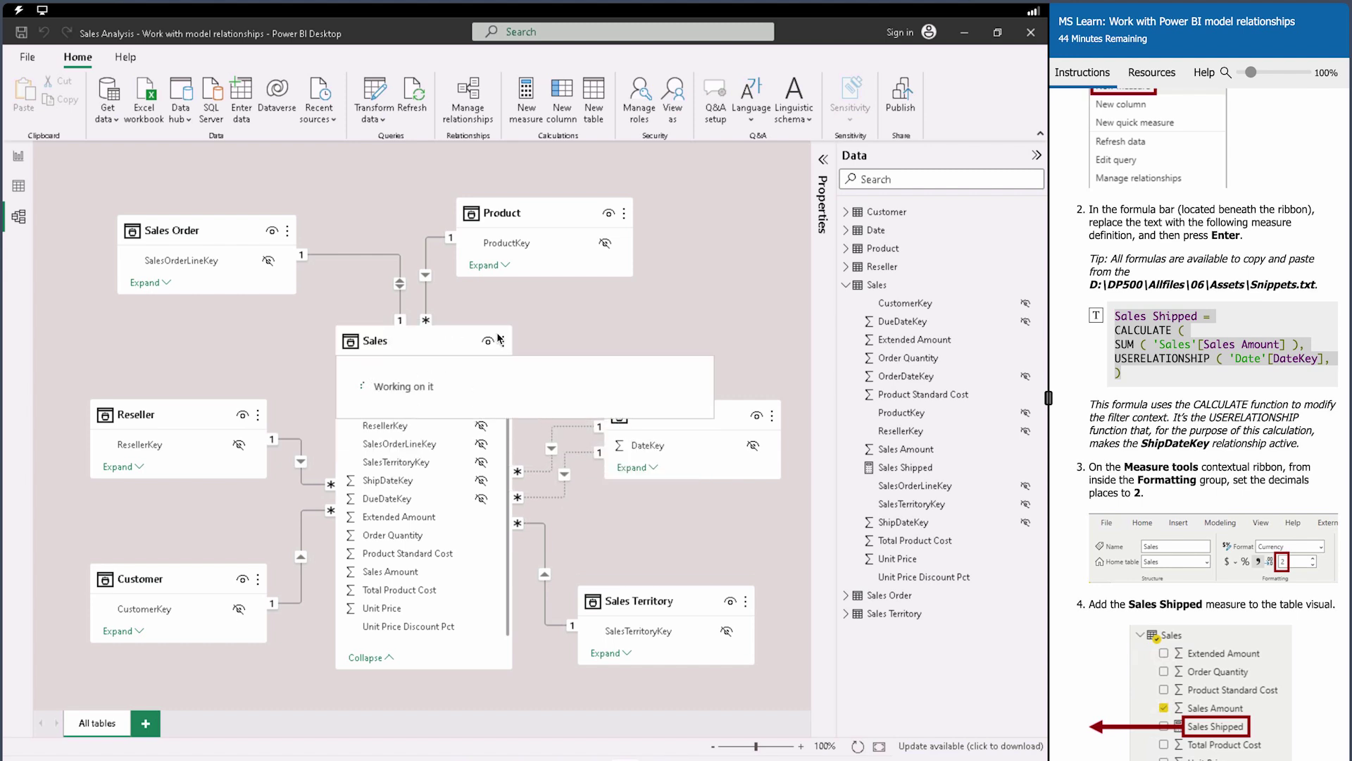
pyautogui.click(20, 157)
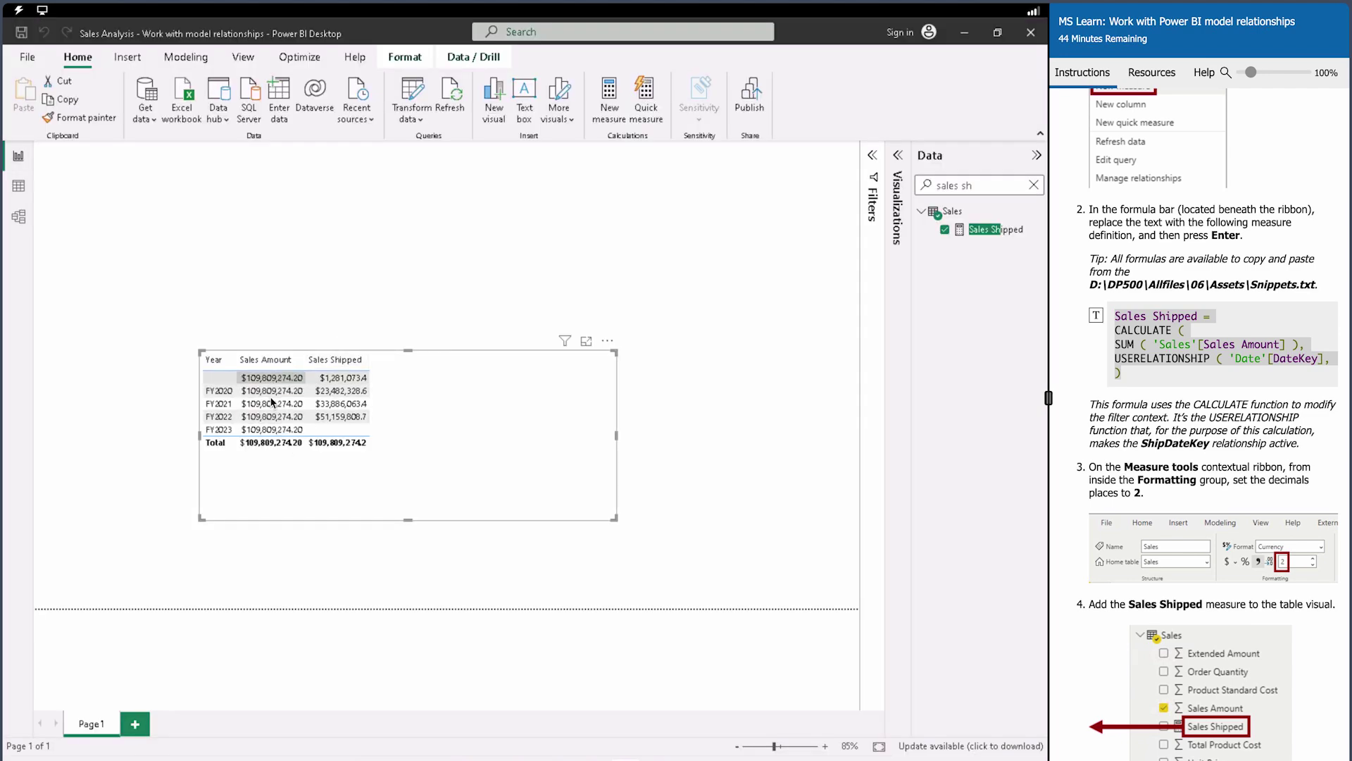